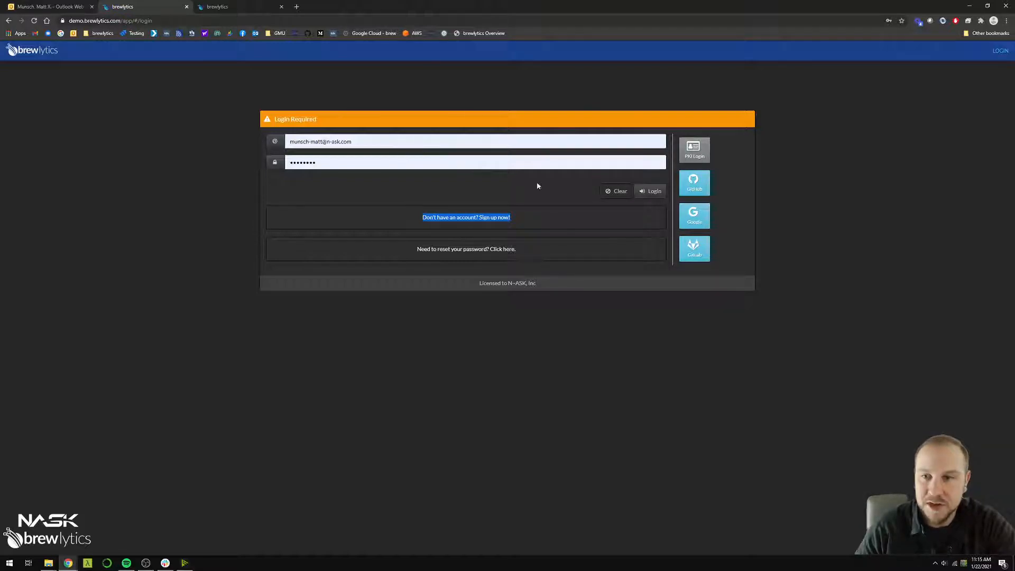
# Log in with the filled-in credentials and create a new workflow from the build area
pyautogui.click(651, 191)
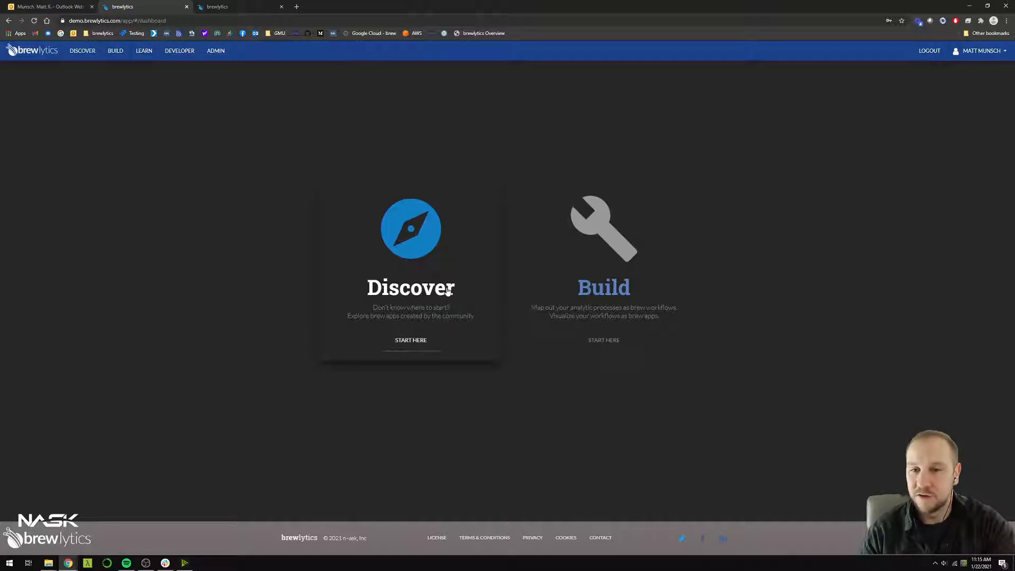
pyautogui.click(584, 283)
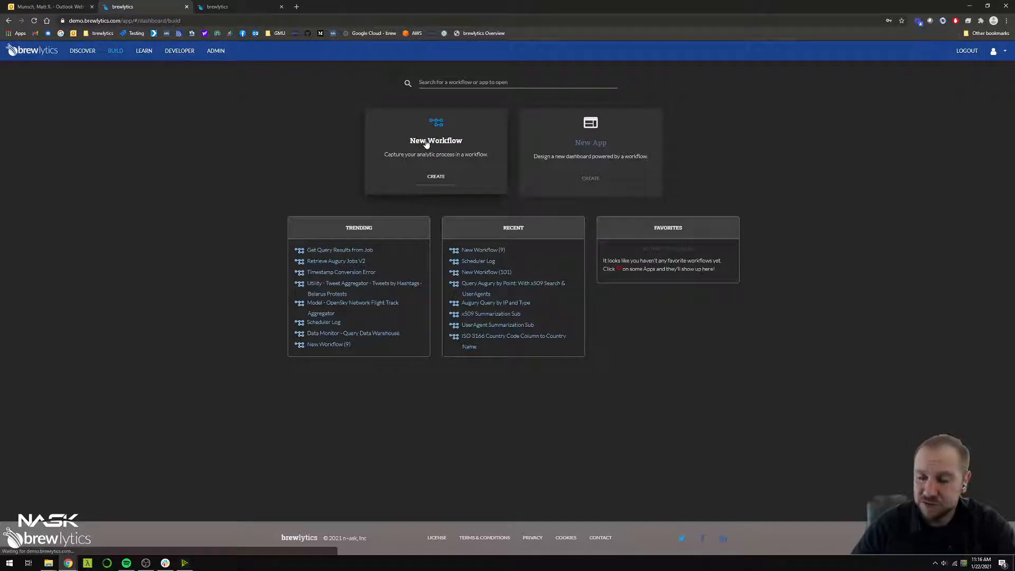
pyautogui.click(423, 160)
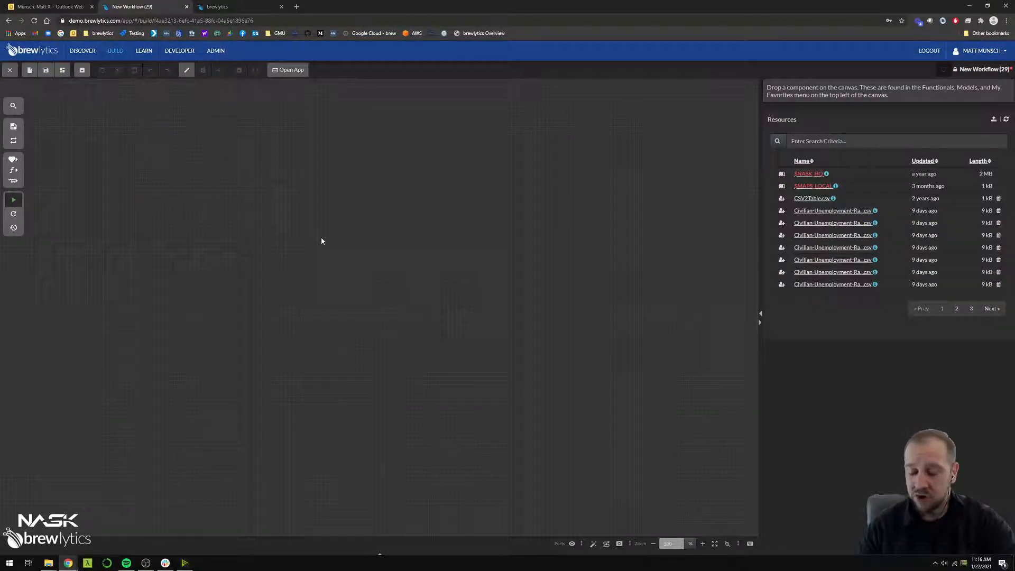
# Search the components for "define string" and place a Define String component on the empty canvas
pyautogui.hotkey('ctrl', 'f')
pyautogui.write('define')
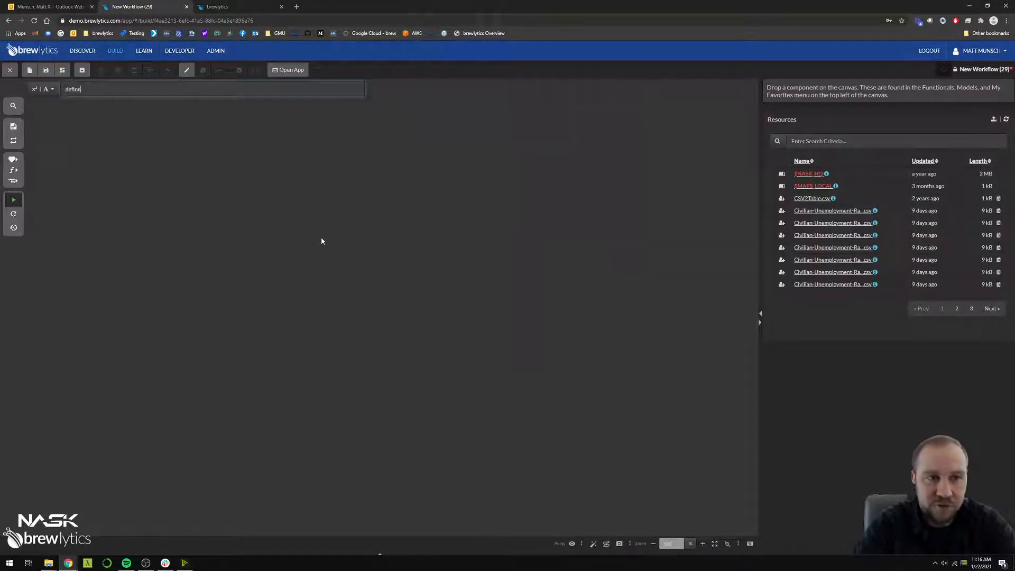
pyautogui.write(' string')
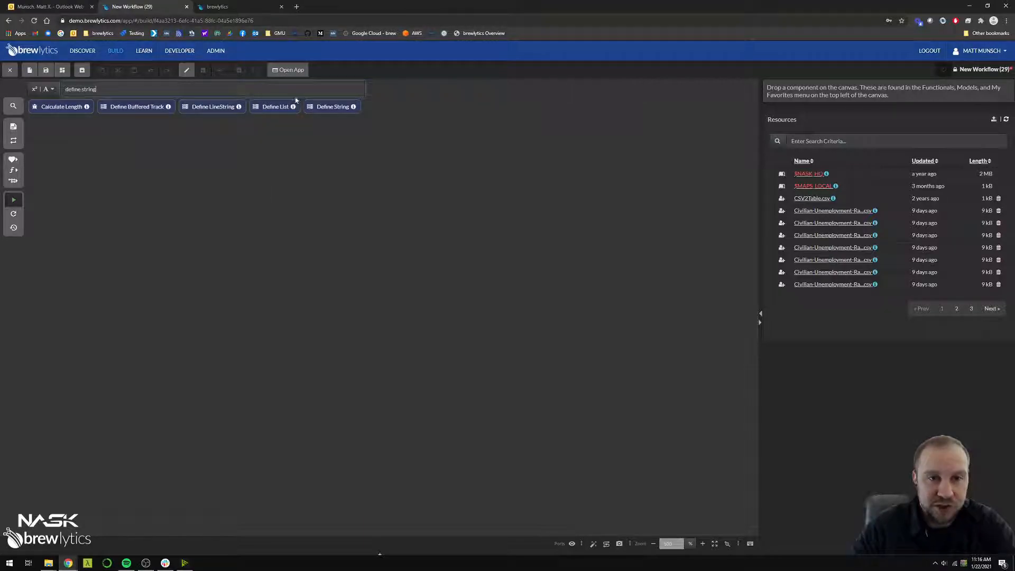
pyautogui.moveTo(328, 108); pyautogui.dragTo(228, 178)
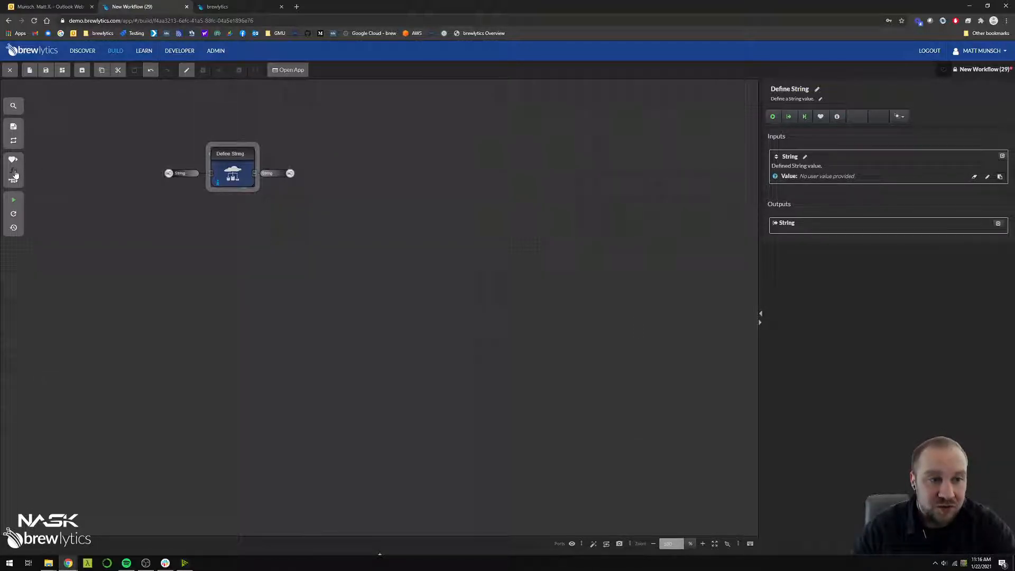
# Place an Add Decimals component from the Arithmetic functionals below Define String, and delete it again
pyautogui.click(13, 106)
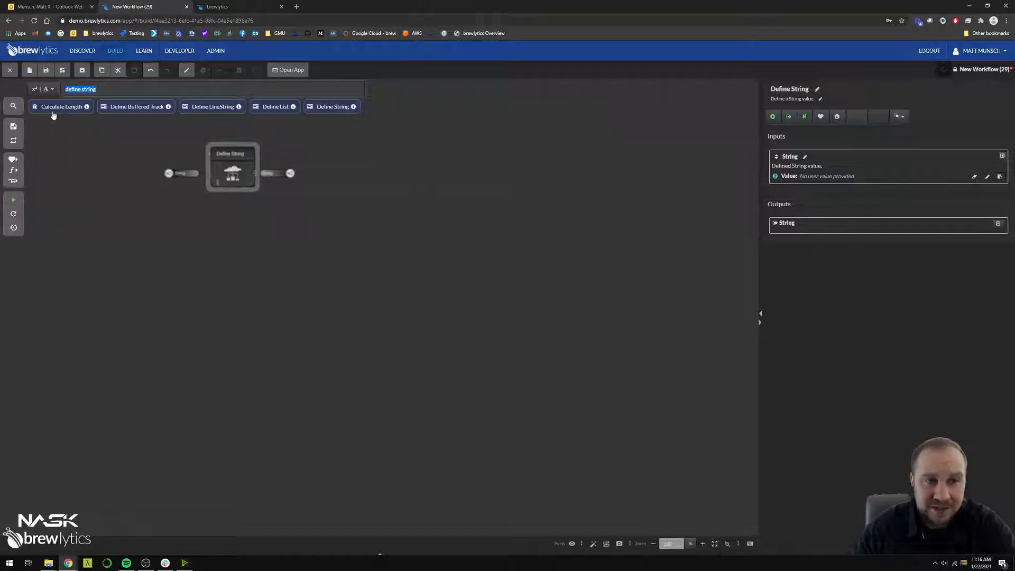
pyautogui.click(13, 105)
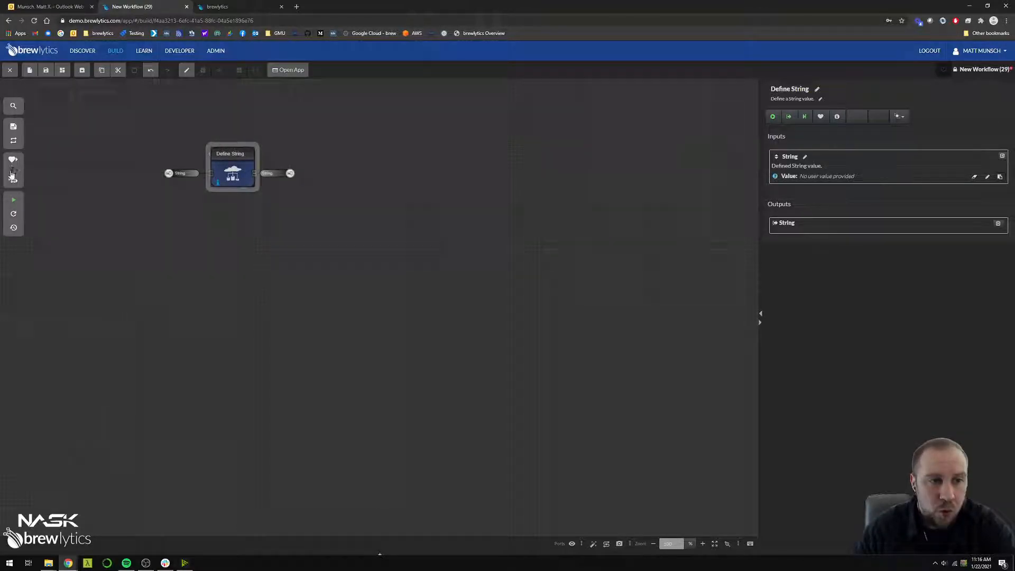
pyautogui.click(12, 175)
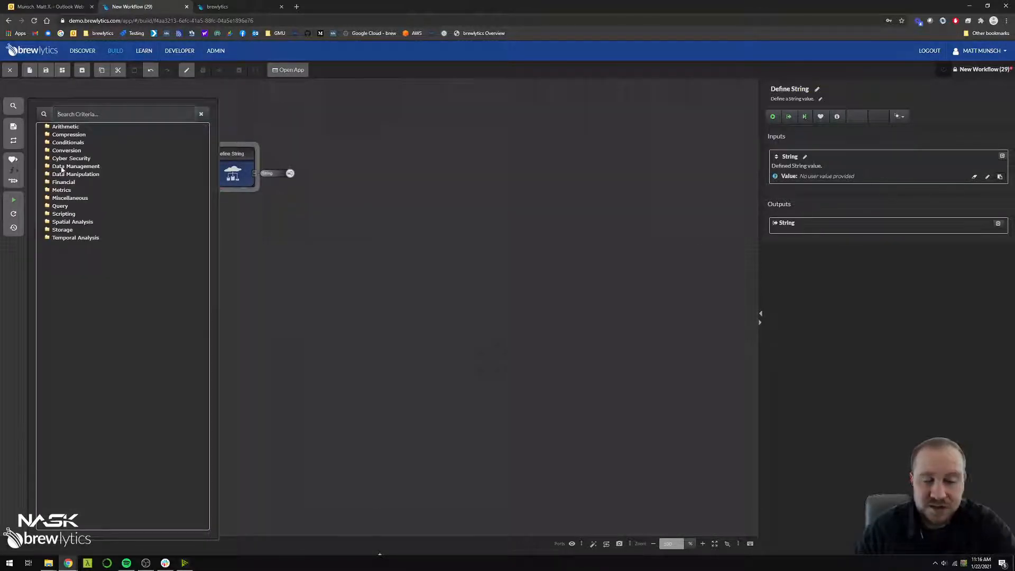
pyautogui.click(48, 128)
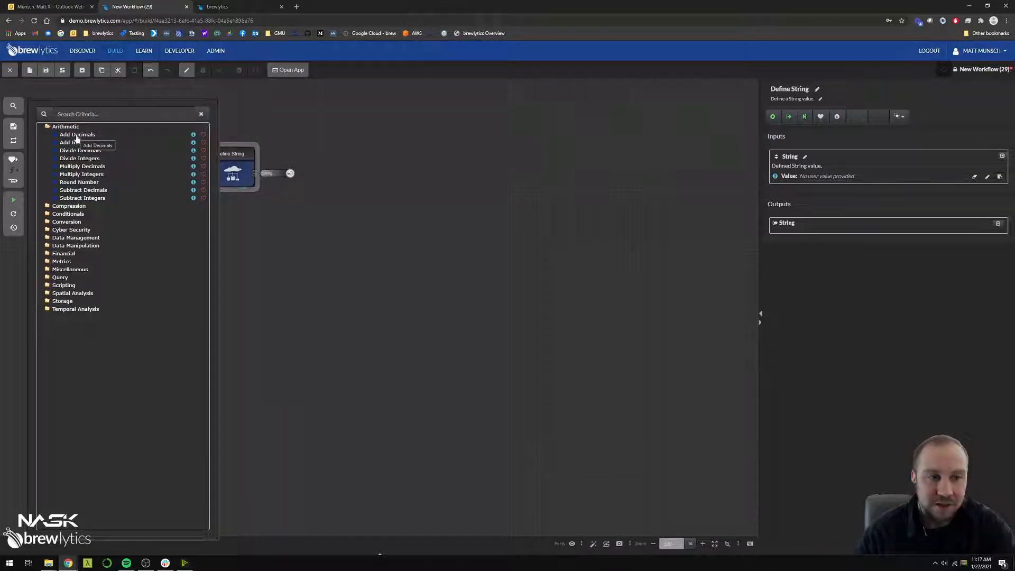
pyautogui.moveTo(77, 138); pyautogui.dragTo(240, 259)
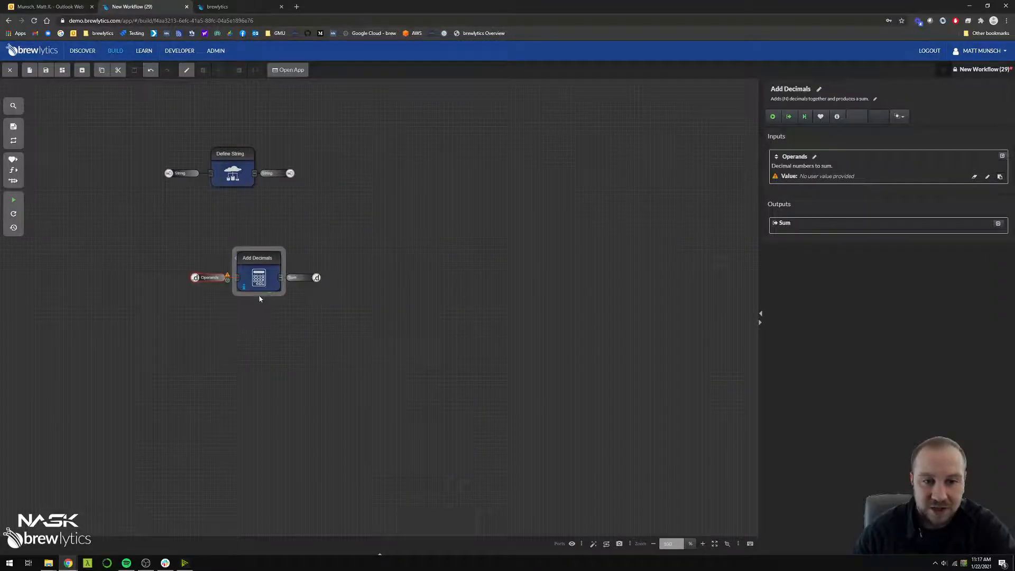
pyautogui.press('Delete')
# Set the Define String component's input value to "Hello World!" and run the workflow to check its output
pyautogui.click(235, 181)
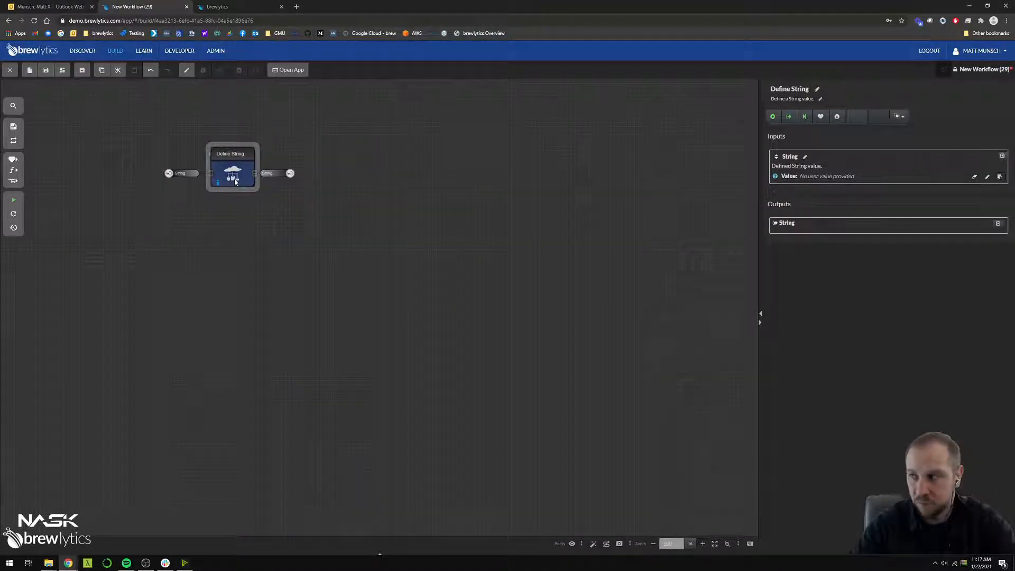
pyautogui.click(815, 178)
pyautogui.write('H')
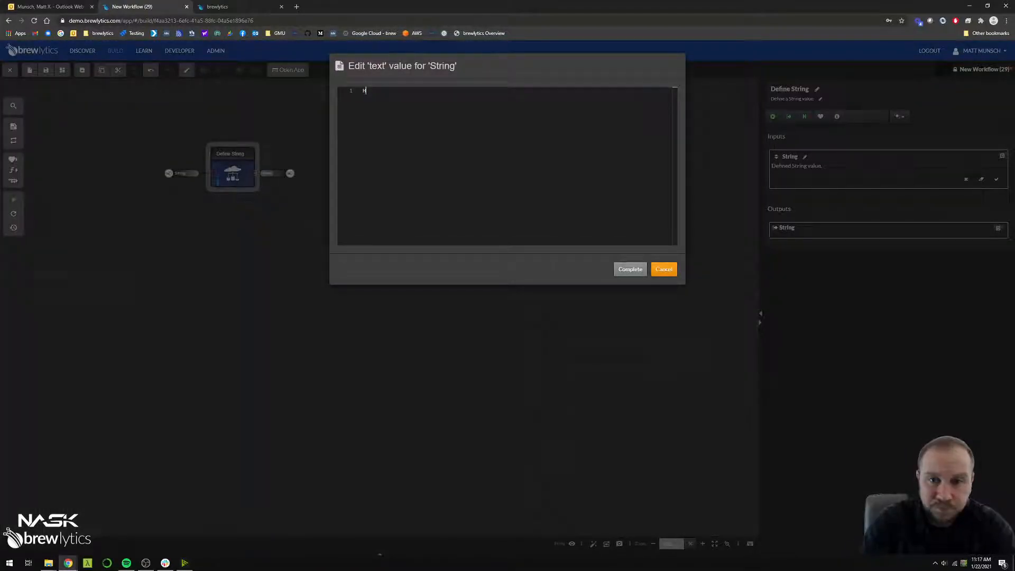
pyautogui.write('ello World!')
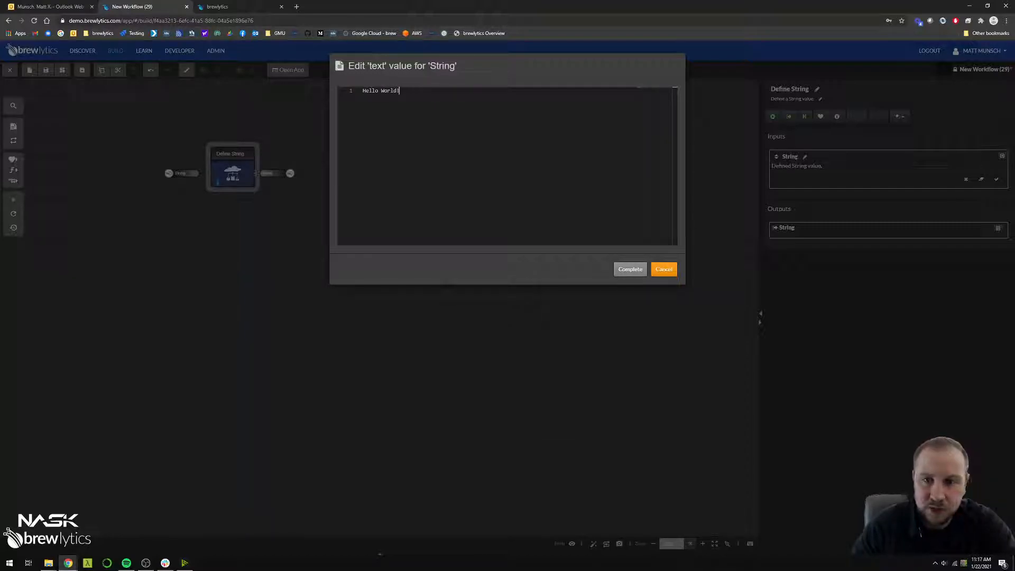
pyautogui.click(628, 270)
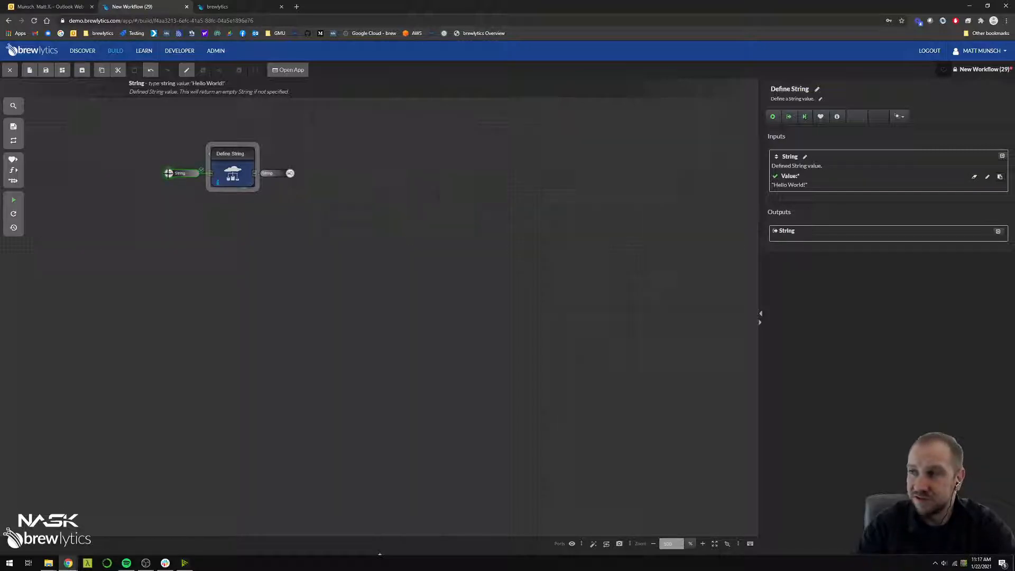
pyautogui.click(13, 199)
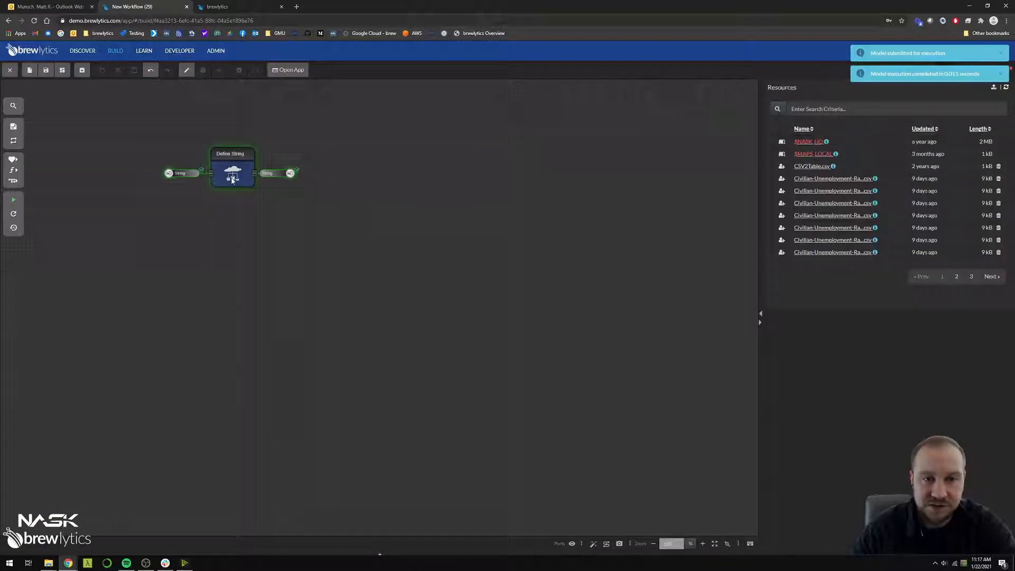
pyautogui.moveTo(773, 250); pyautogui.dragTo(805, 251)
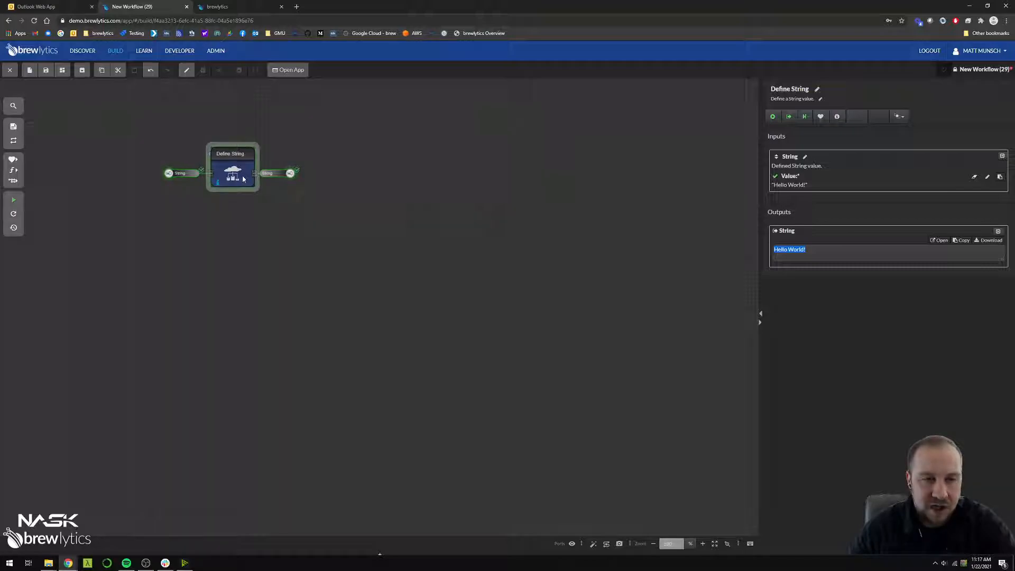
# Paste a second Define String component onto the canvas just below the first one
pyautogui.click(218, 224)
pyautogui.hotkey('ctrl', 'v')
pyautogui.moveTo(230, 239); pyautogui.dragTo(219, 241)
# Shorten the upper Define String component's input value to "Hello"
pyautogui.click(233, 180)
pyautogui.click(784, 186)
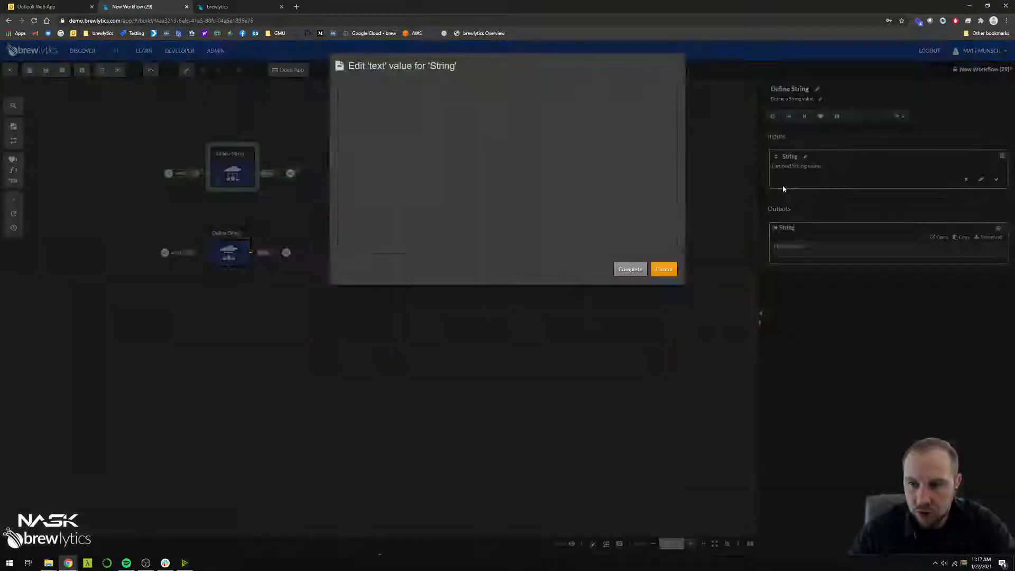
pyautogui.doubleClick(390, 91)
pyautogui.press('BackSpace')
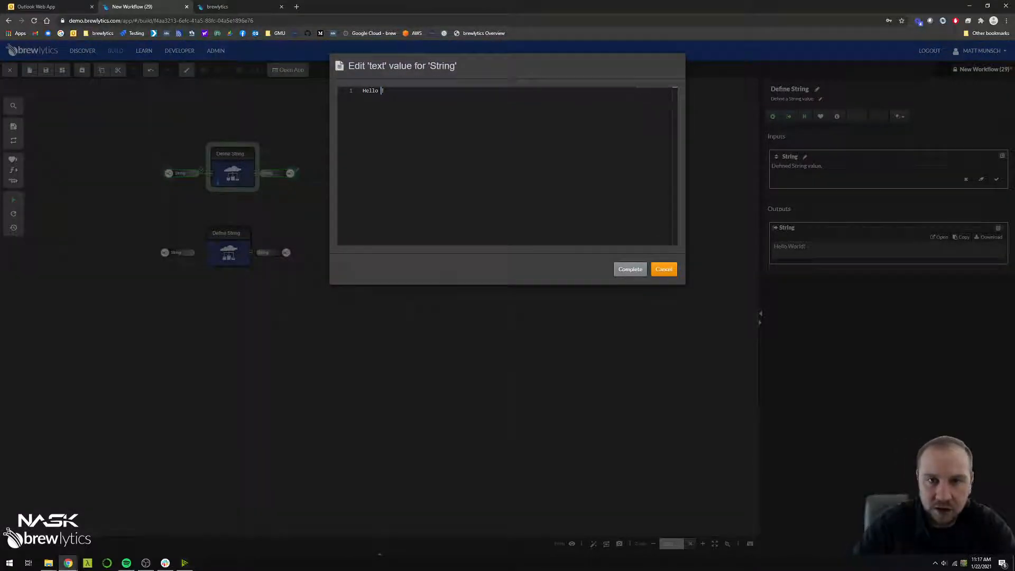
pyautogui.press('BackSpace')
pyautogui.press('Delete')
pyautogui.click(630, 269)
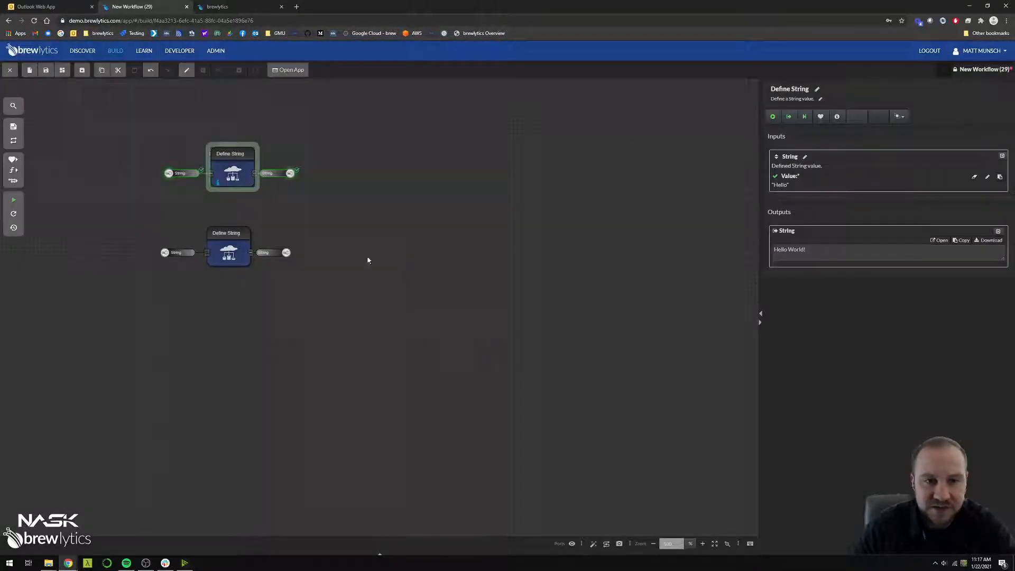
# Set the lower Define String component's input value to "World!"
pyautogui.click(236, 251)
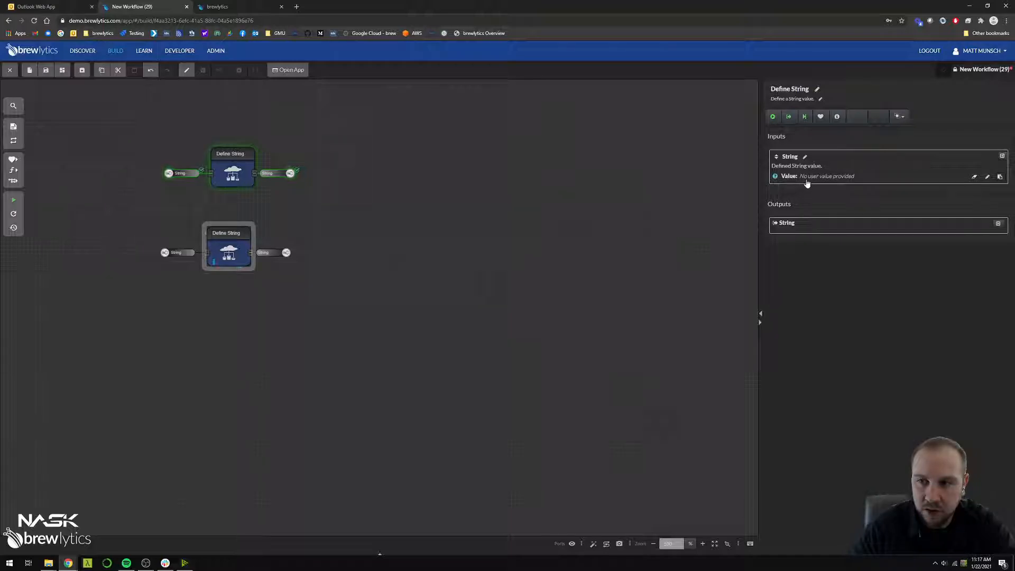
pyautogui.click(808, 179)
pyautogui.write('World!')
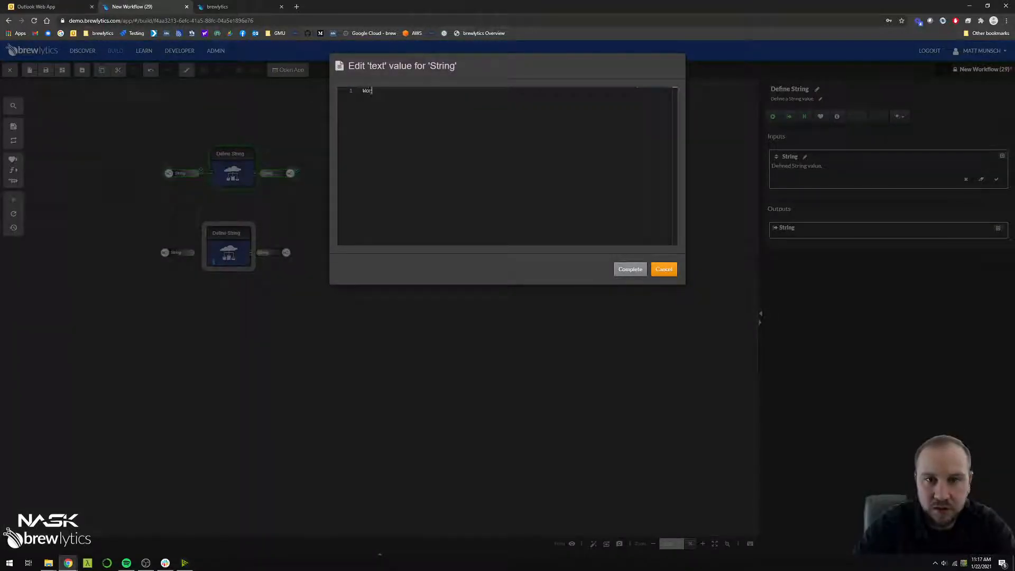
pyautogui.click(630, 269)
pyautogui.click(389, 319)
# Run the workflow and check the output string of each of the two Define String components
pyautogui.click(10, 202)
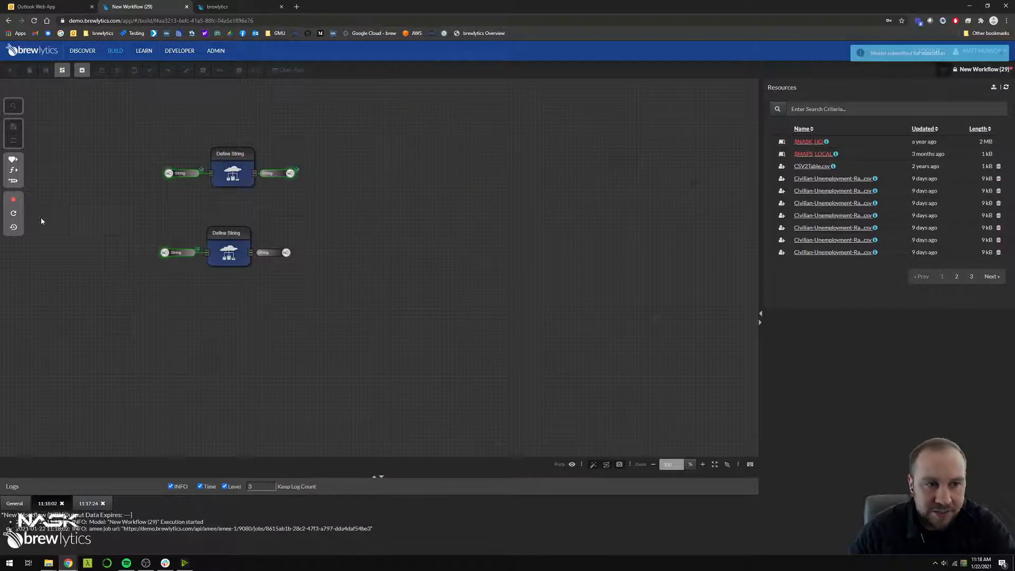
pyautogui.click(230, 173)
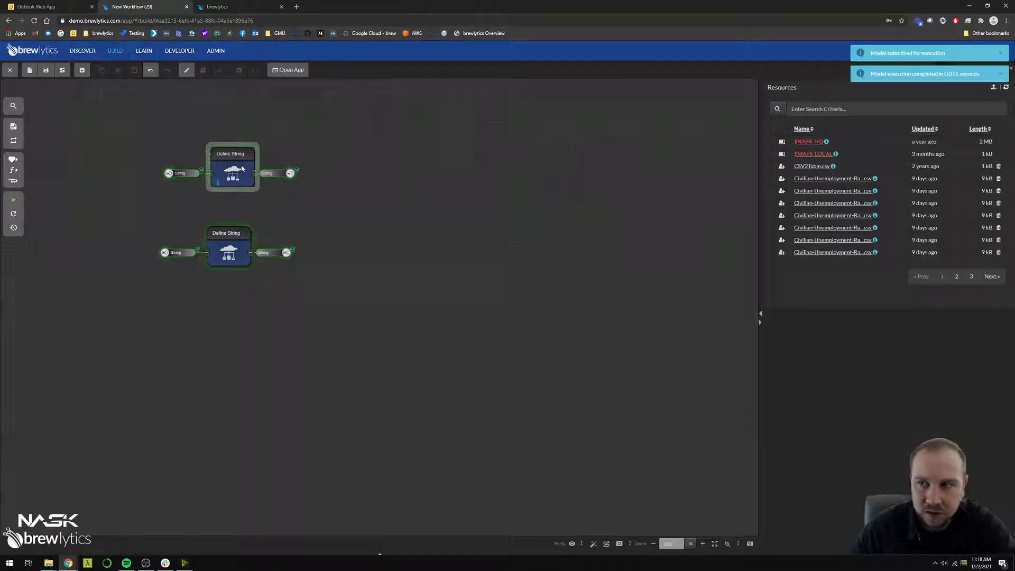
pyautogui.doubleClick(784, 252)
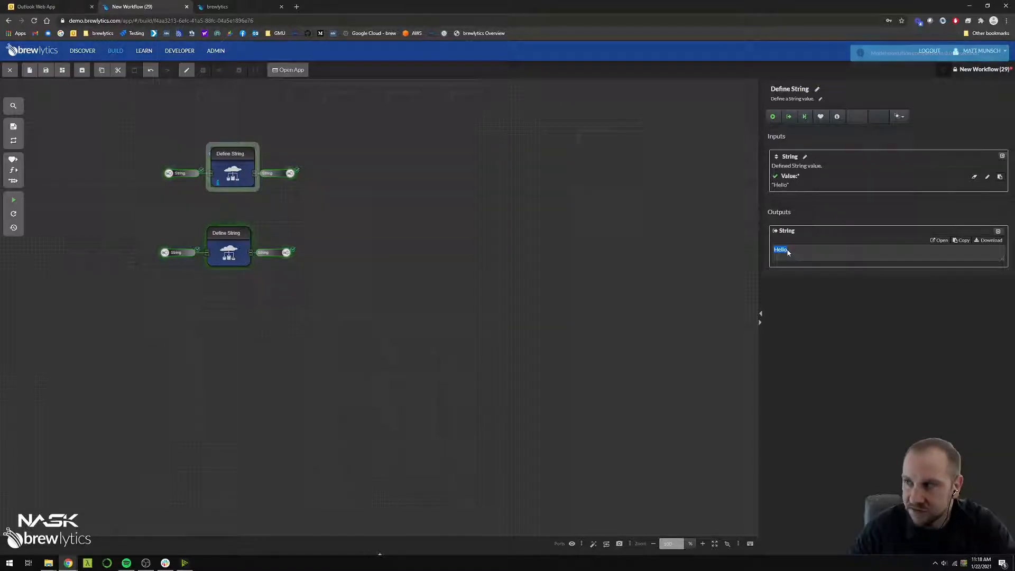
pyautogui.click(229, 250)
pyautogui.doubleClick(783, 250)
pyautogui.moveTo(785, 251); pyautogui.dragTo(792, 259)
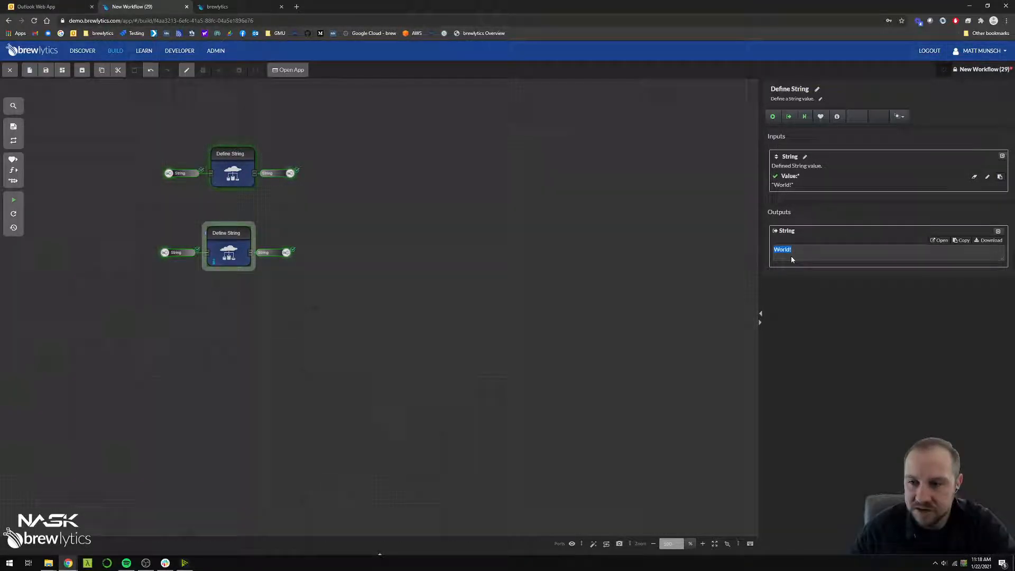
pyautogui.click(476, 262)
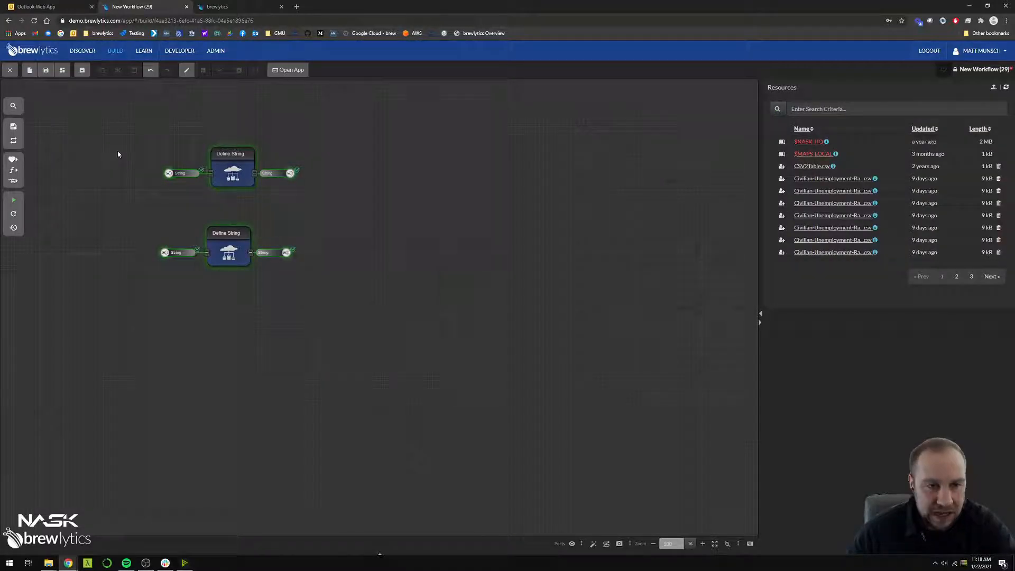
pyautogui.moveTo(179, 277); pyautogui.dragTo(184, 286)
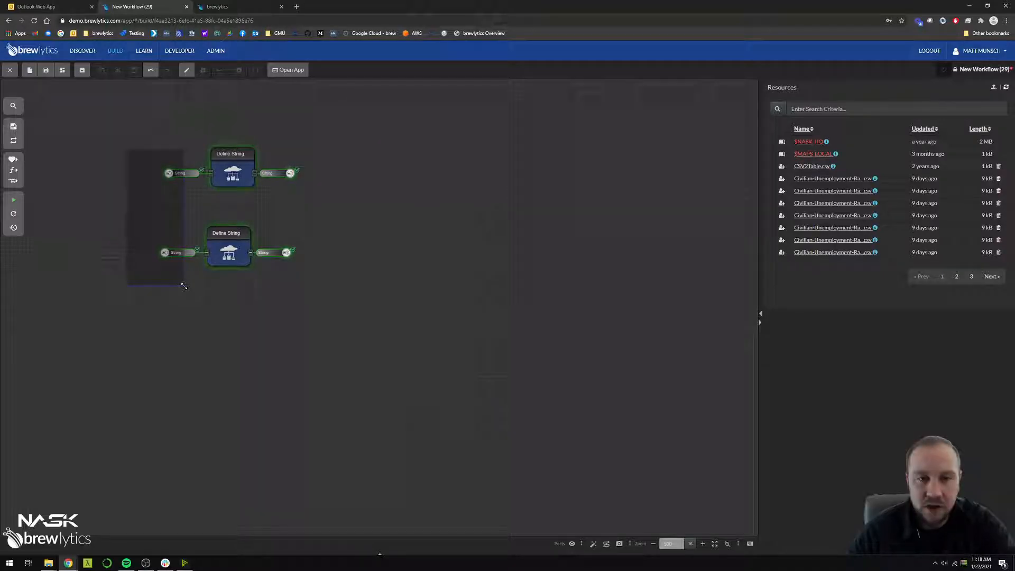
pyautogui.moveTo(184, 286); pyautogui.dragTo(184, 286)
pyautogui.moveTo(273, 145); pyautogui.dragTo(309, 287)
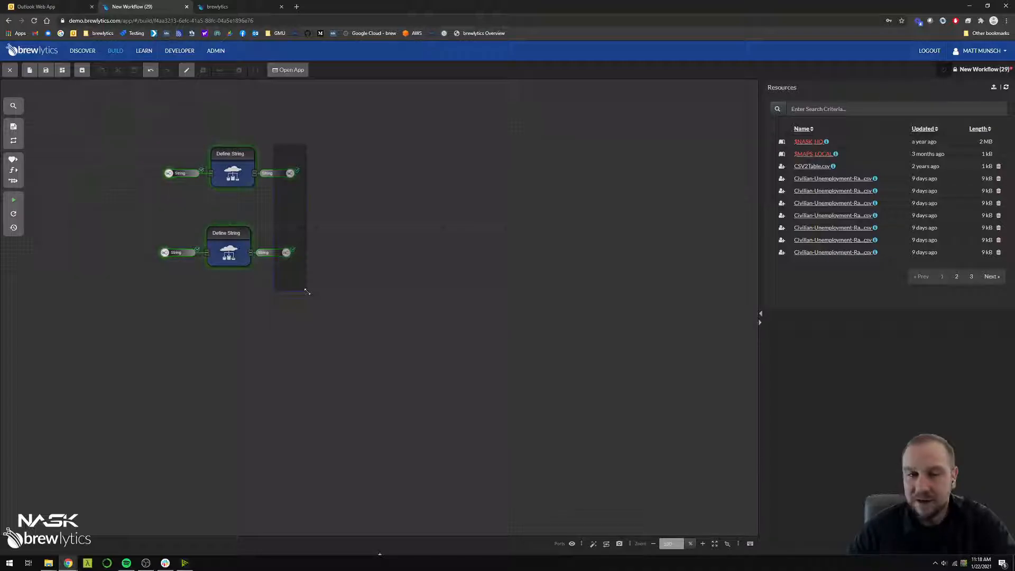
pyautogui.moveTo(306, 291); pyautogui.dragTo(308, 294)
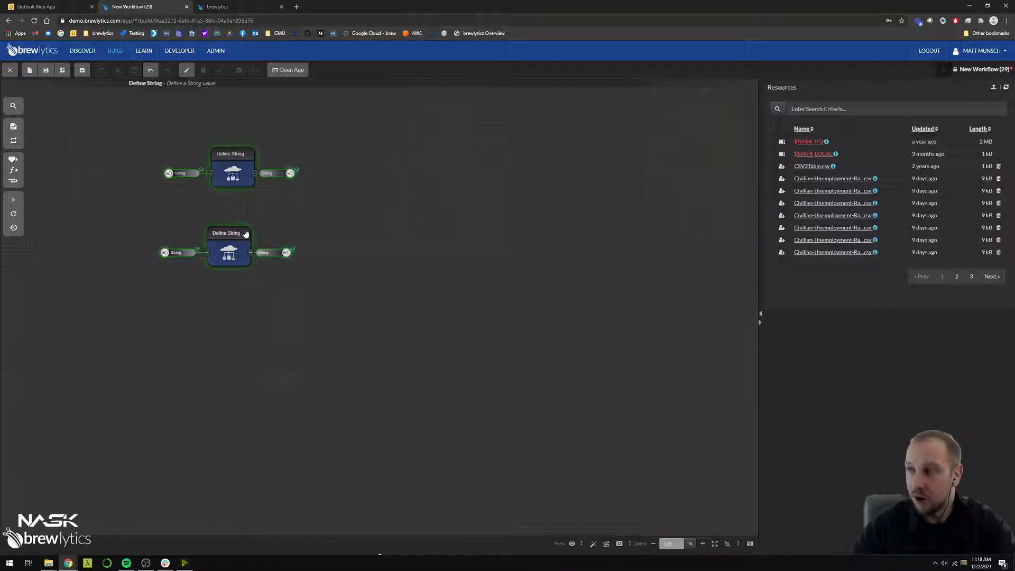
pyautogui.moveTo(286, 252); pyautogui.dragTo(287, 202)
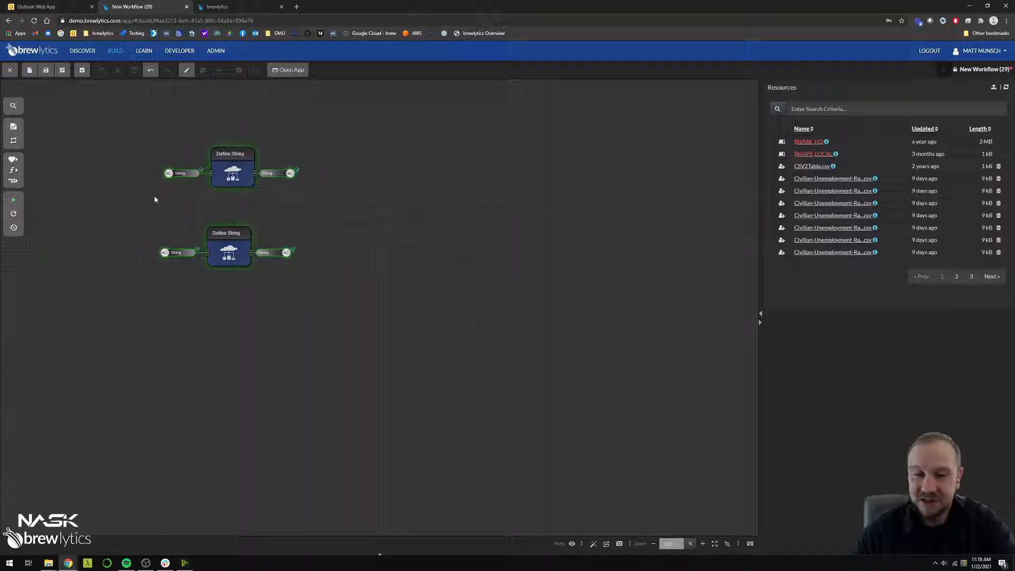
pyautogui.moveTo(139, 127); pyautogui.dragTo(324, 294)
pyautogui.click(261, 242)
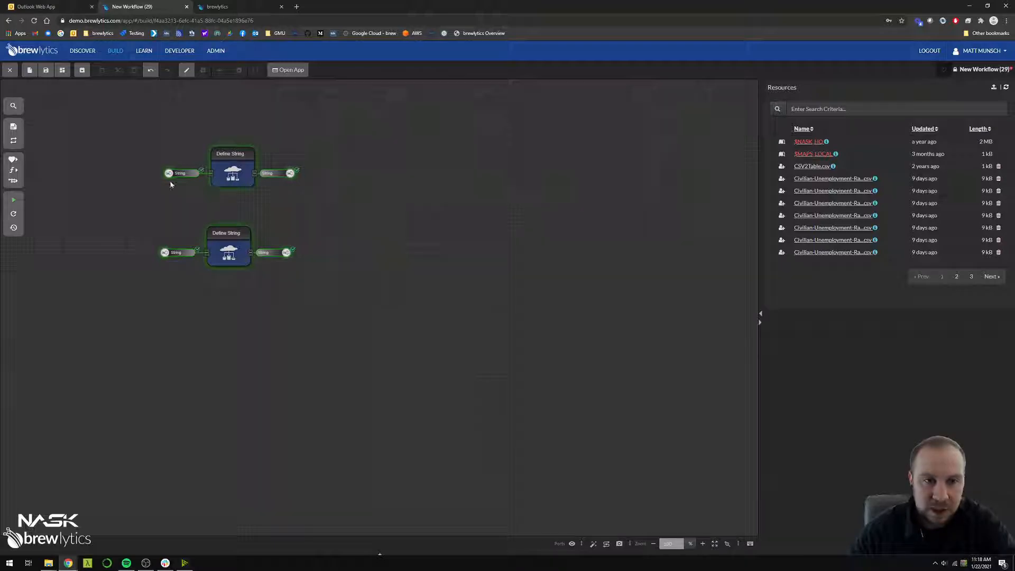
pyautogui.click(249, 184)
pyautogui.click(253, 263)
# Search the components for "concatenate" and place a Concatenate Strings component beside the two Define String outputs
pyautogui.click(306, 313)
pyautogui.write('concatenate')
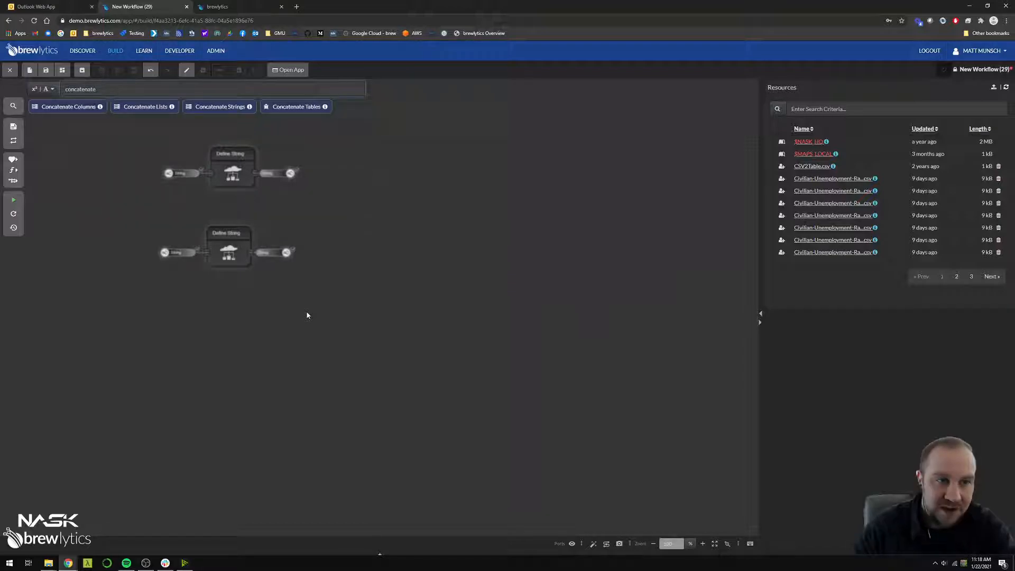
pyautogui.click(213, 108)
pyautogui.click(376, 215)
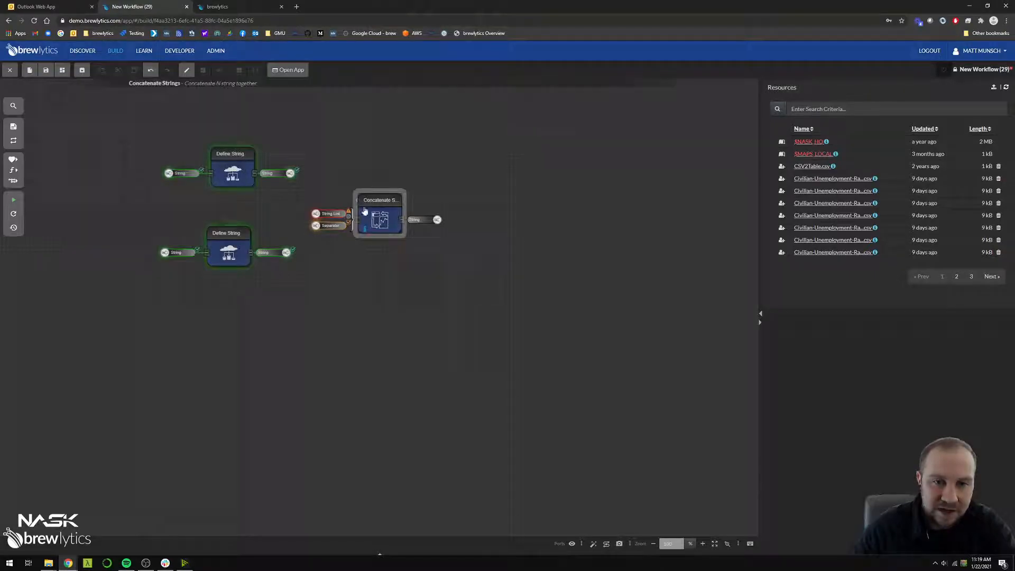
pyautogui.moveTo(374, 213); pyautogui.dragTo(369, 210)
pyautogui.click(373, 263)
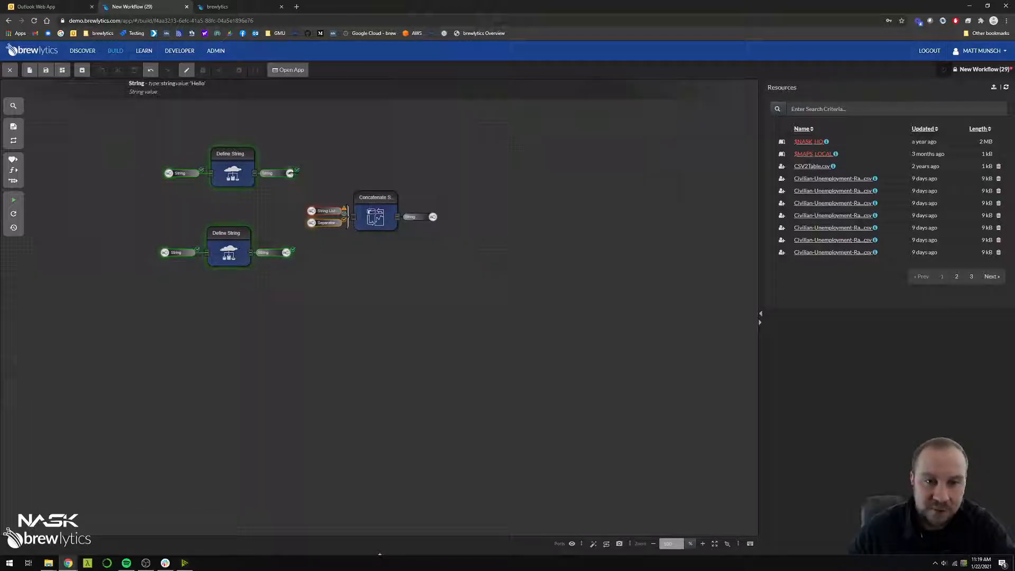
# Connect both Define String outputs to the String List input of Concatenate Strings and align the components
pyautogui.moveTo(290, 172); pyautogui.dragTo(311, 211)
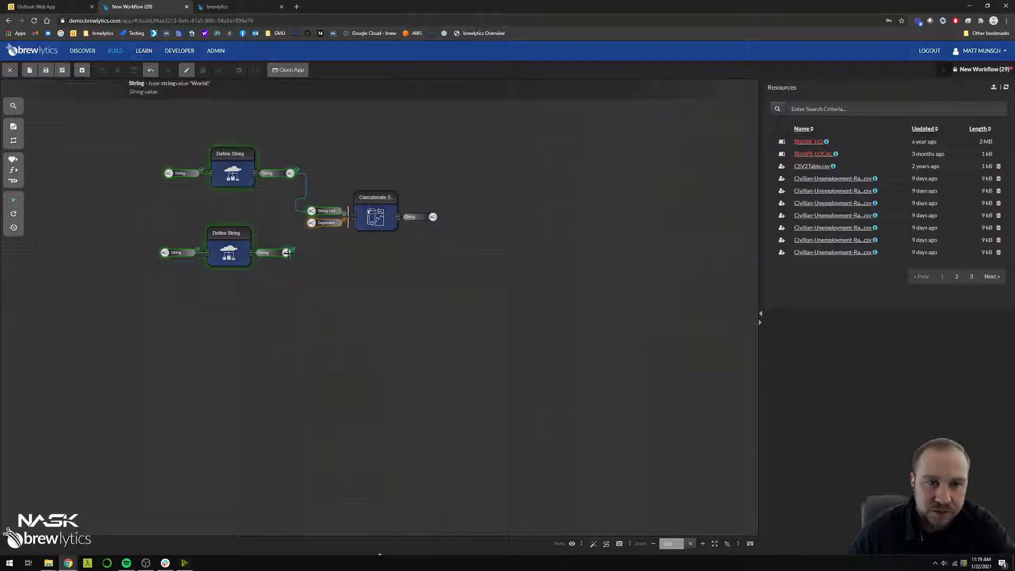
pyautogui.moveTo(291, 249); pyautogui.dragTo(363, 217)
pyautogui.click(310, 218)
pyautogui.click(327, 232)
pyautogui.click(342, 222)
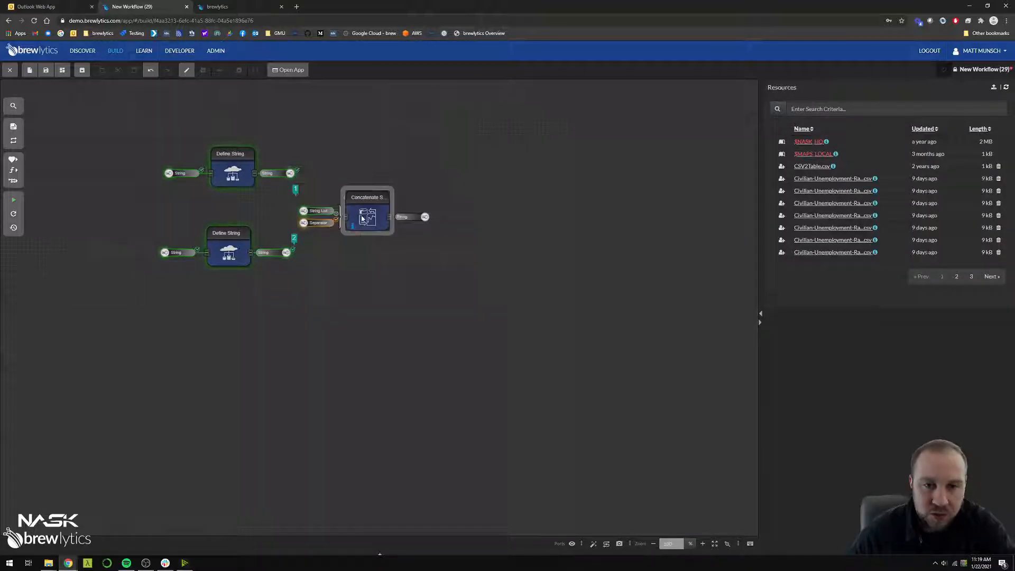
pyautogui.moveTo(212, 256); pyautogui.dragTo(215, 260)
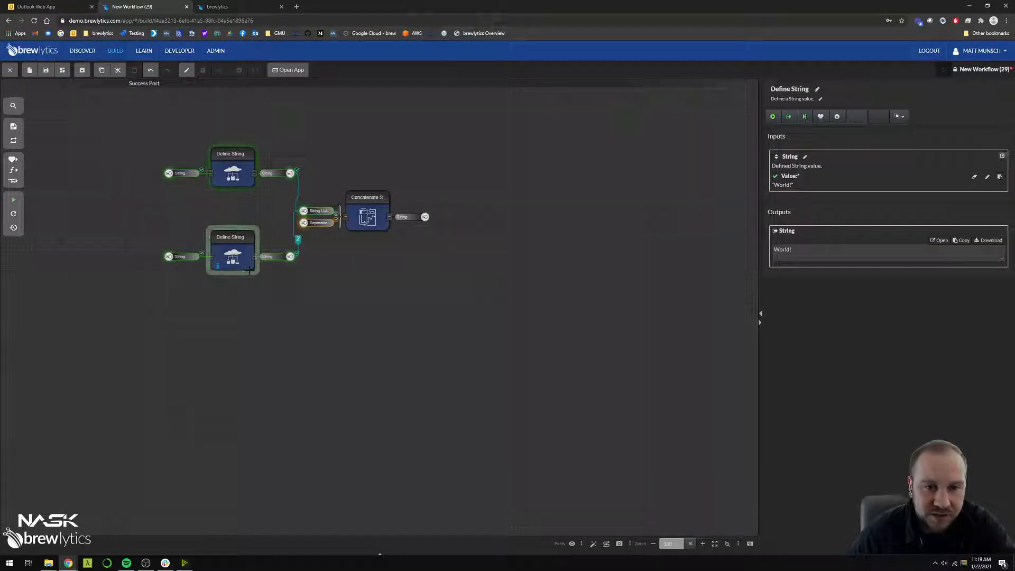
# Run the workflow and check the output string of the Concatenate Strings component
pyautogui.click(13, 200)
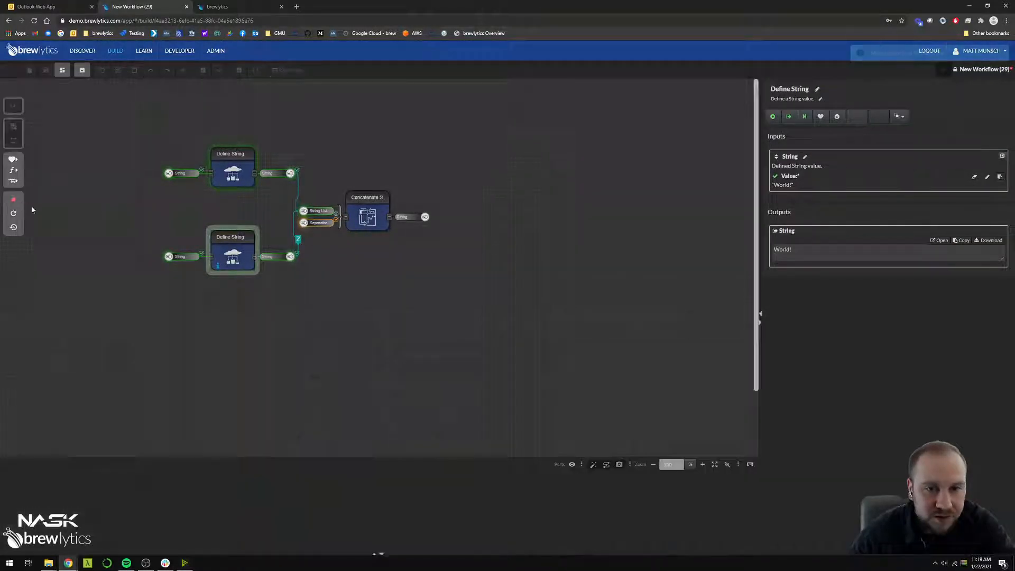
pyautogui.click(134, 239)
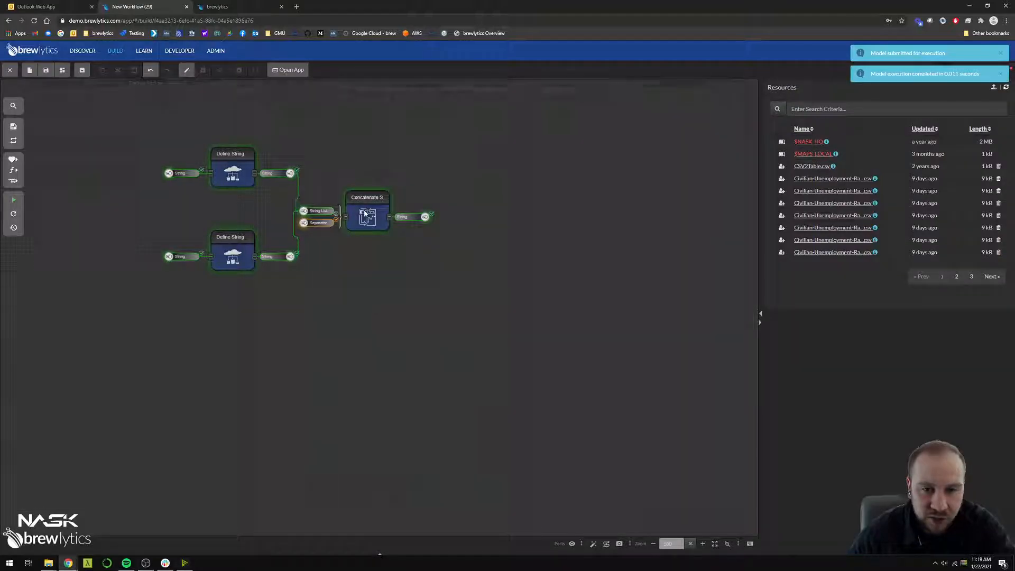
pyautogui.click(368, 215)
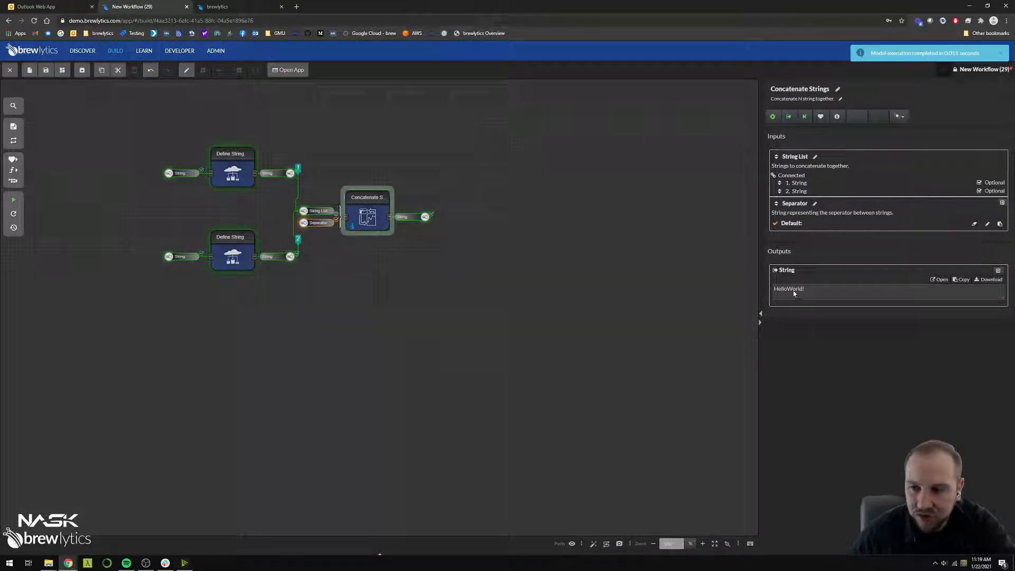
pyautogui.tripleClick(794, 294)
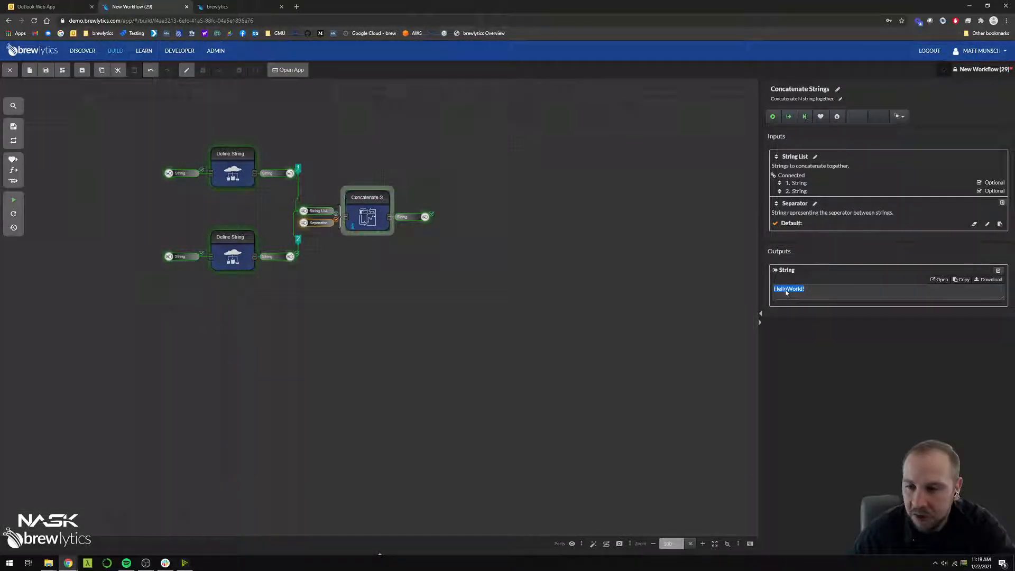
# Set the Separator value of the Concatenate Strings component to a single space
pyautogui.click(372, 217)
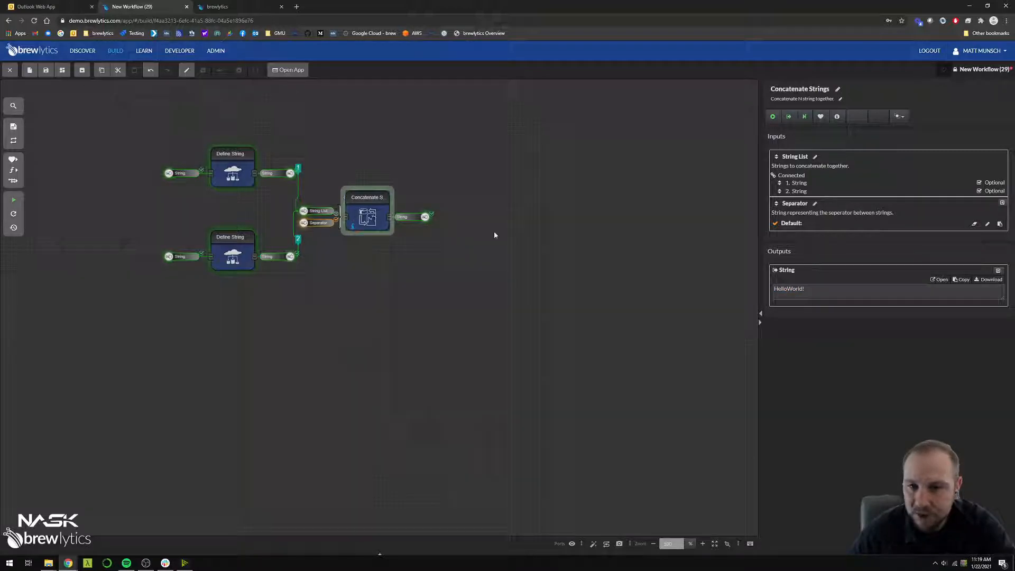
pyautogui.click(974, 224)
pyautogui.click(804, 244)
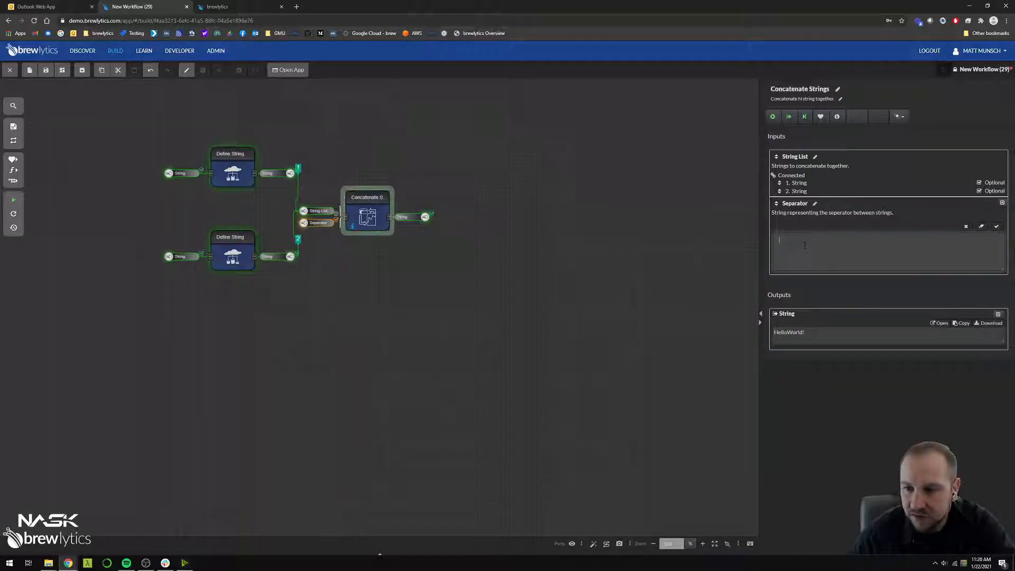
pyautogui.click(996, 227)
pyautogui.click(573, 302)
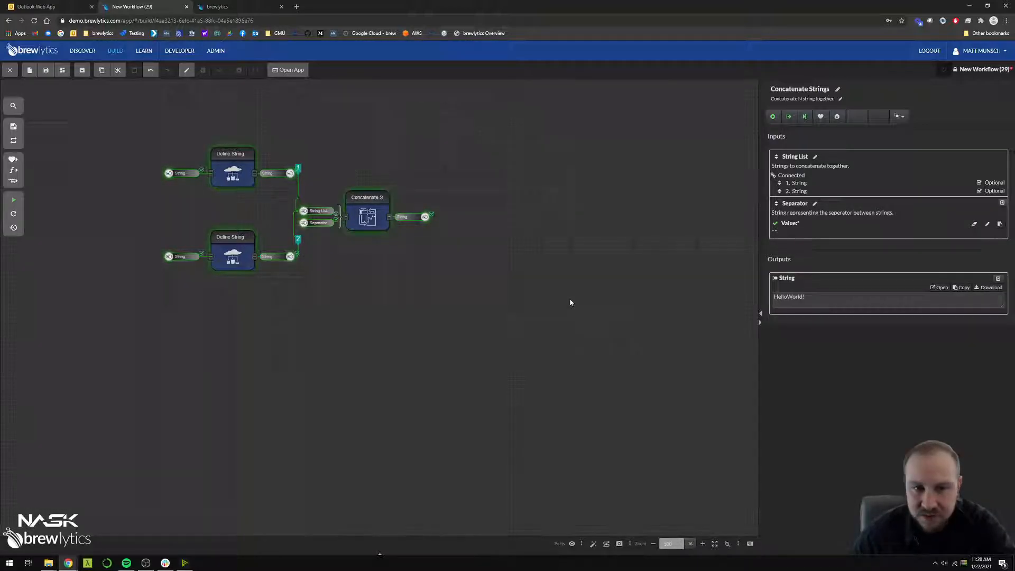
# Rerun the workflow with the space separator and check the concatenated output string
pyautogui.click(14, 201)
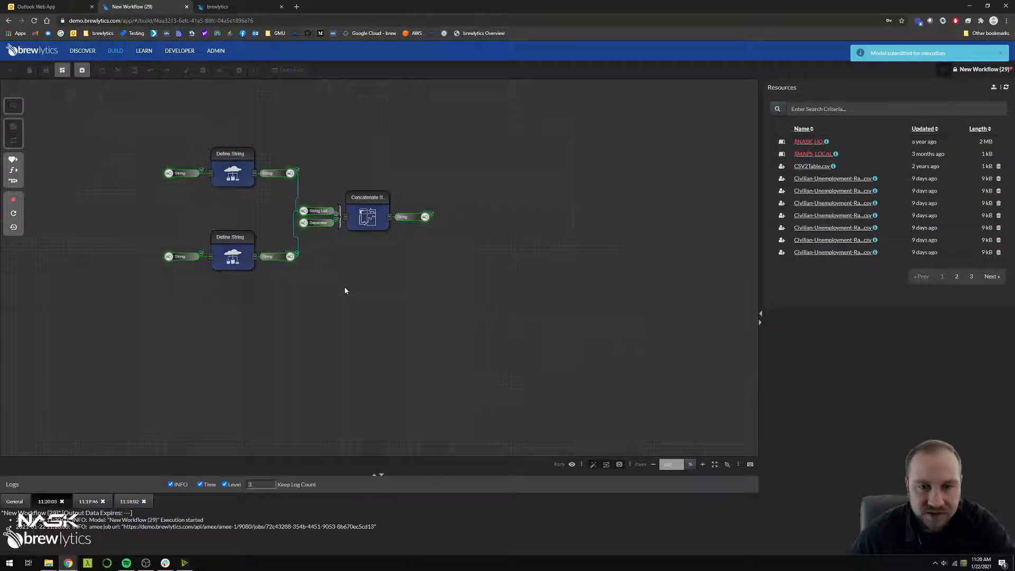
pyautogui.click(366, 226)
pyautogui.tripleClick(791, 300)
pyautogui.click(337, 335)
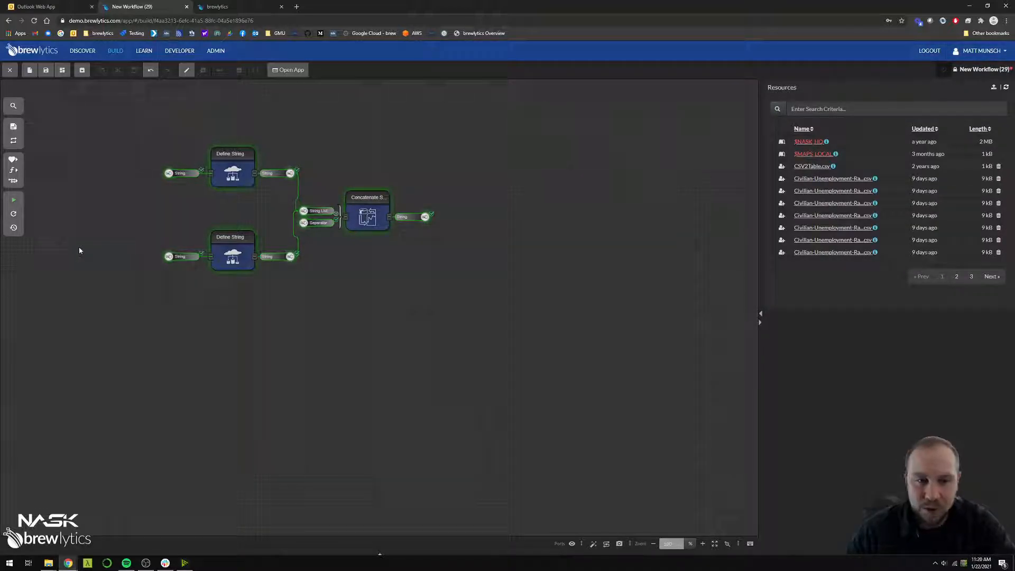
# Create a variable from the lower Define String component's input and place it slightly above the input's level
pyautogui.click(168, 257)
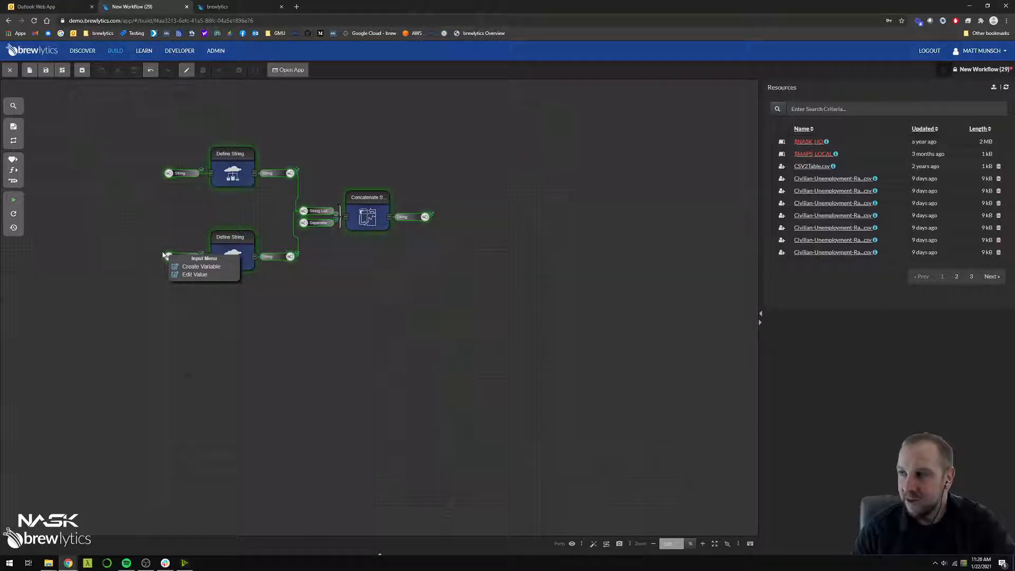
pyautogui.click(187, 268)
pyautogui.moveTo(95, 263); pyautogui.dragTo(99, 240)
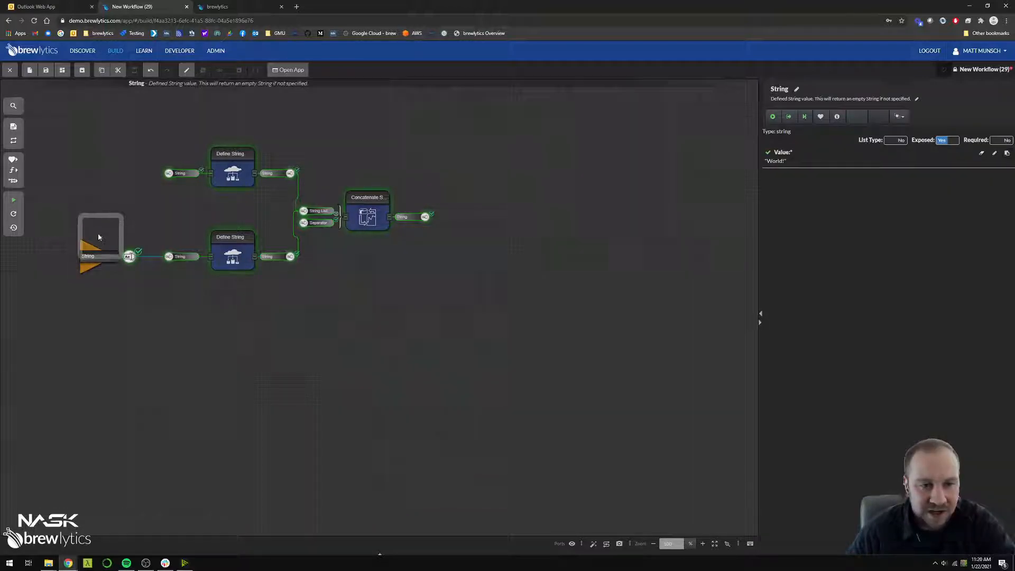
pyautogui.click(109, 293)
pyautogui.click(106, 248)
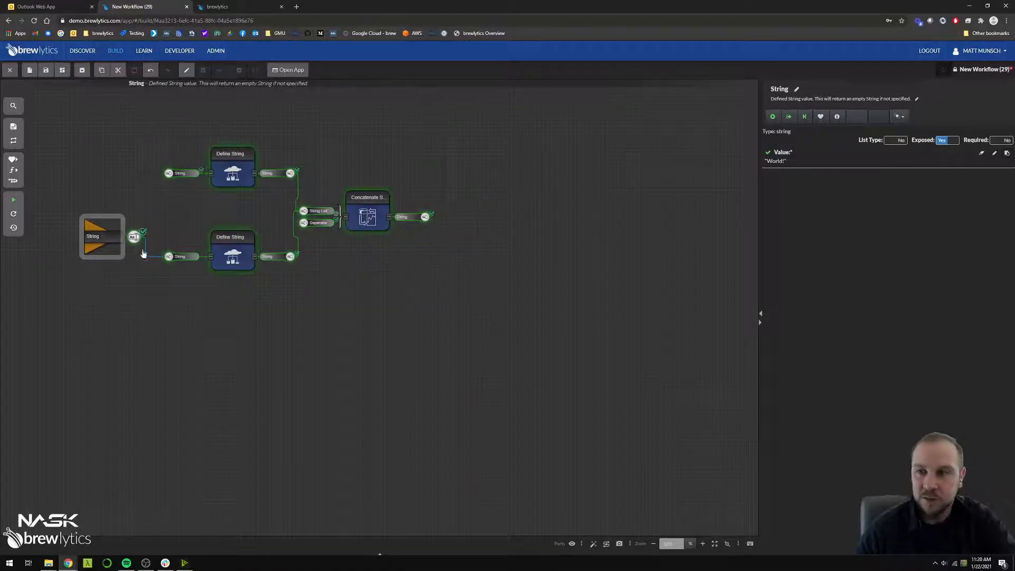
# Change the String variable's text value to "brewlytics!"
pyautogui.click(774, 162)
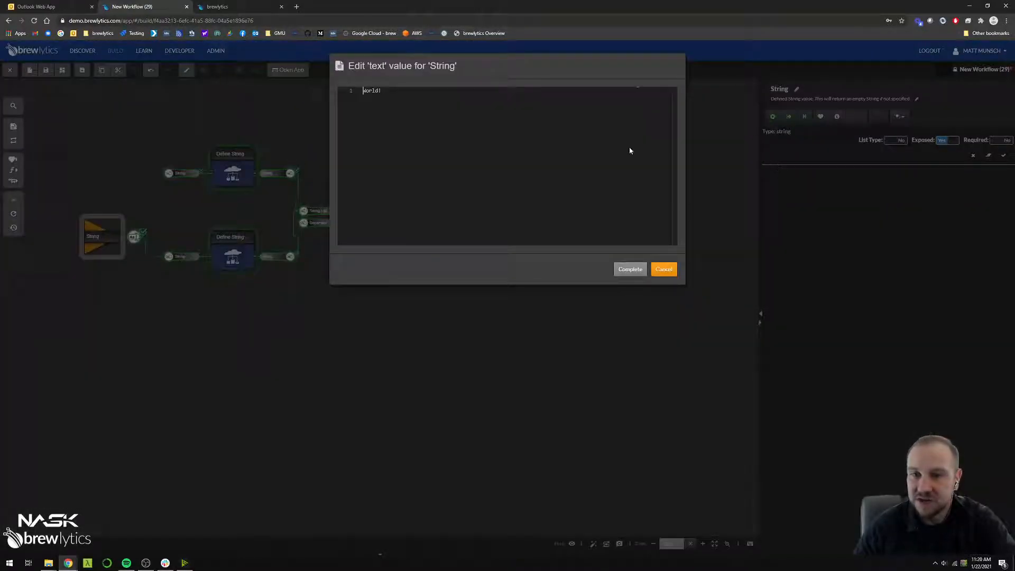
pyautogui.doubleClick(369, 91)
pyautogui.write('brewlytics')
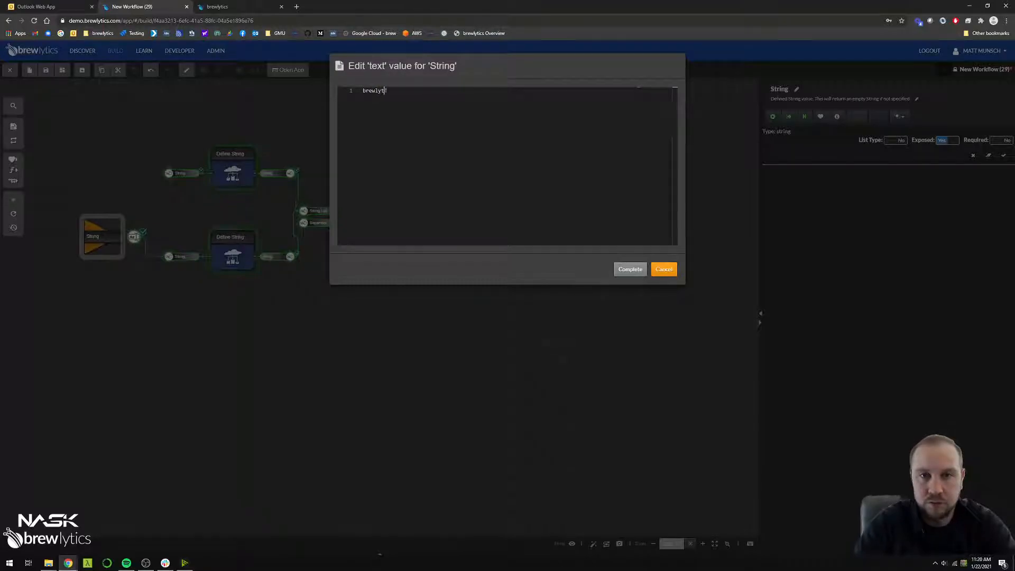
pyautogui.click(626, 270)
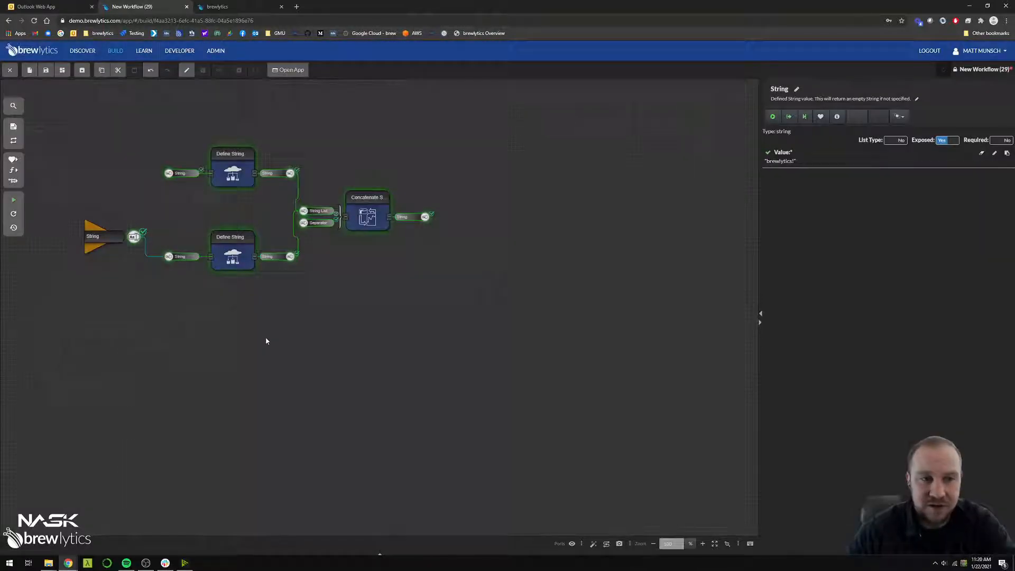
# Run the workflow with the changed variable value and check the Concatenate Strings output
pyautogui.click(13, 204)
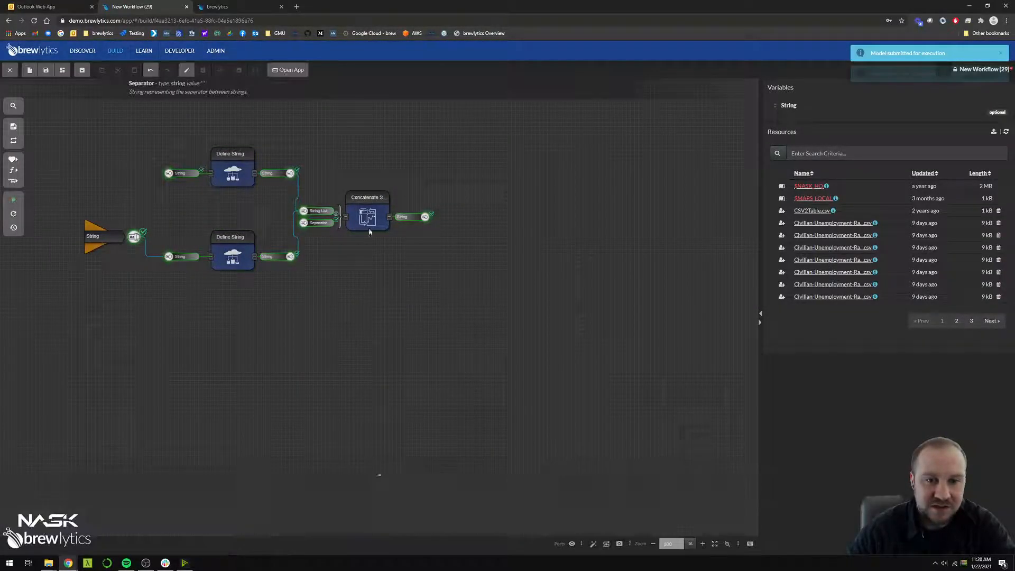
pyautogui.click(373, 217)
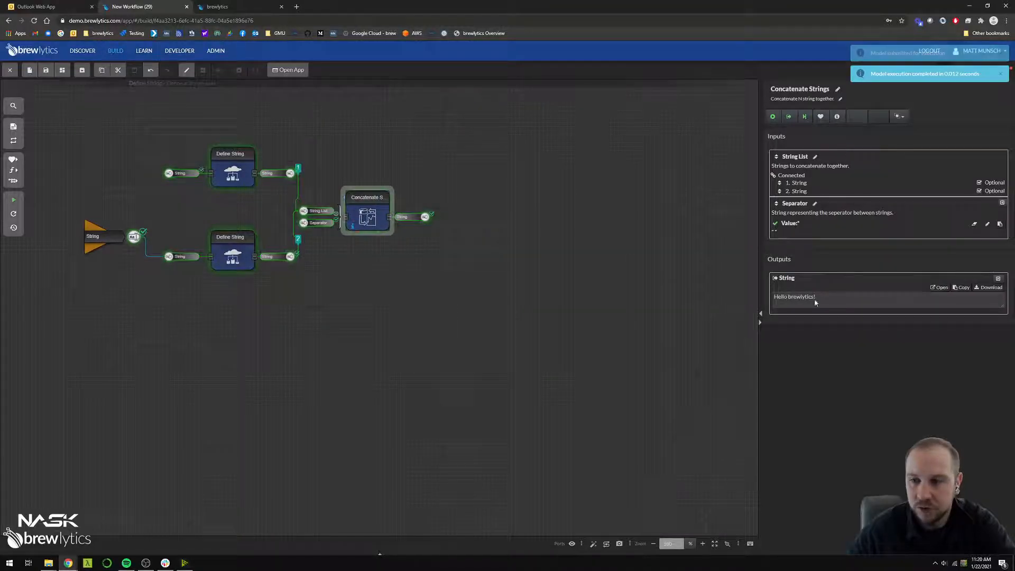
pyautogui.doubleClick(797, 297)
pyautogui.tripleClick(797, 298)
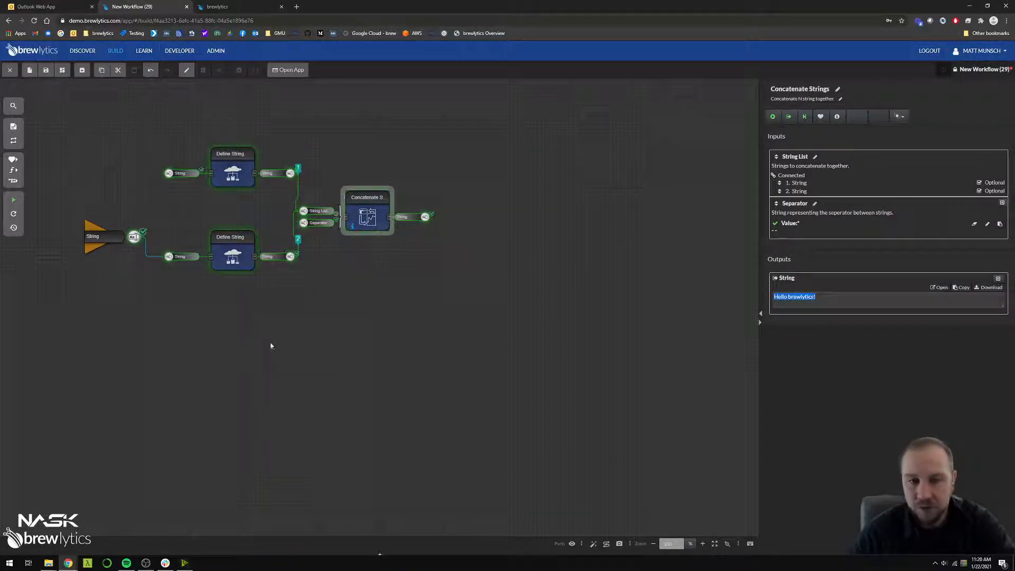
pyautogui.click(445, 271)
# Create a model output from the Concatenate Strings output, place it up and to the right of that component, and nudge the component slightly
pyautogui.click(431, 218)
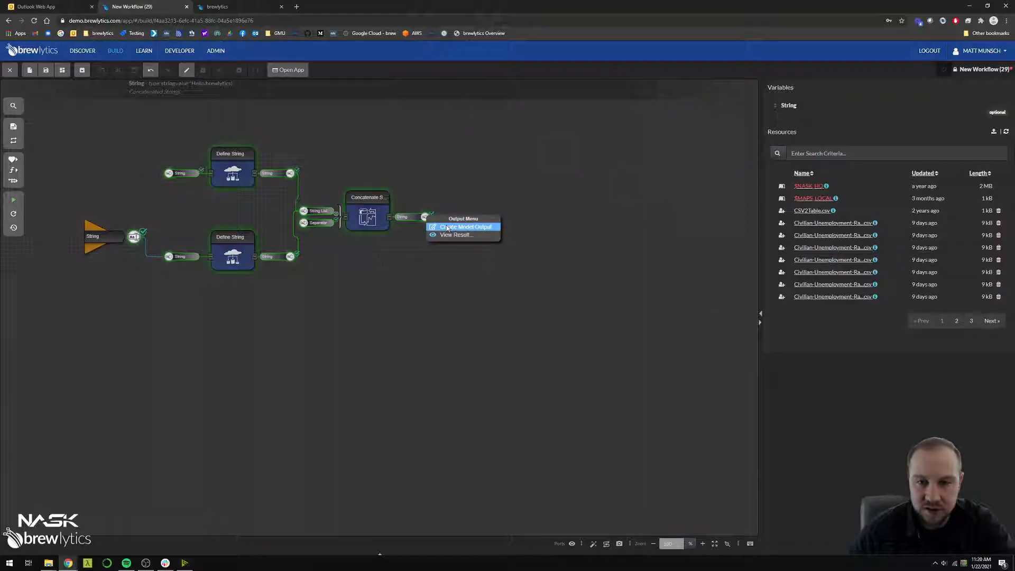
pyautogui.click(448, 231)
pyautogui.moveTo(523, 218); pyautogui.dragTo(491, 198)
pyautogui.click(414, 237)
pyautogui.moveTo(366, 221); pyautogui.dragTo(370, 221)
pyautogui.click(421, 276)
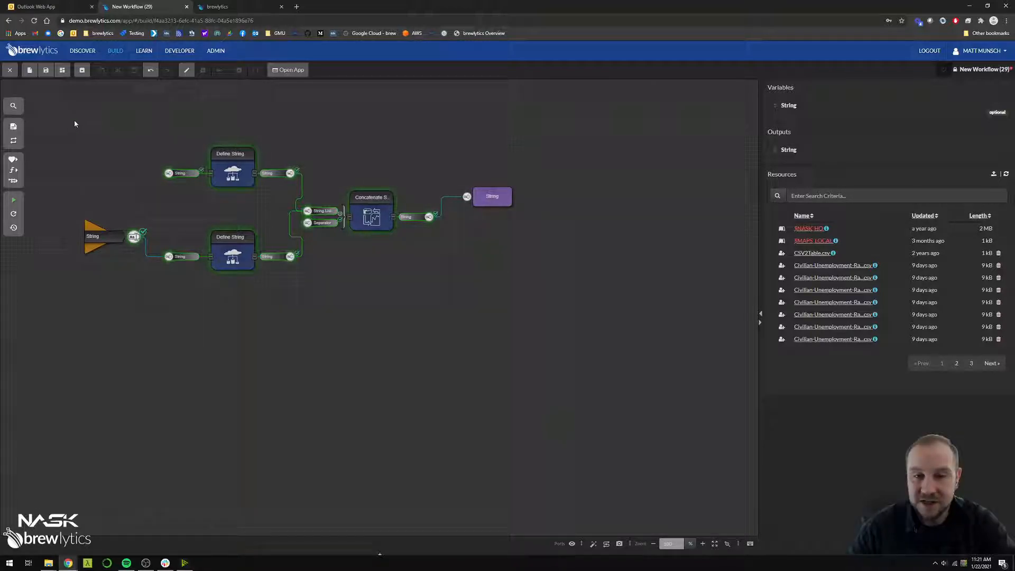
pyautogui.moveTo(83, 132); pyautogui.dragTo(518, 333)
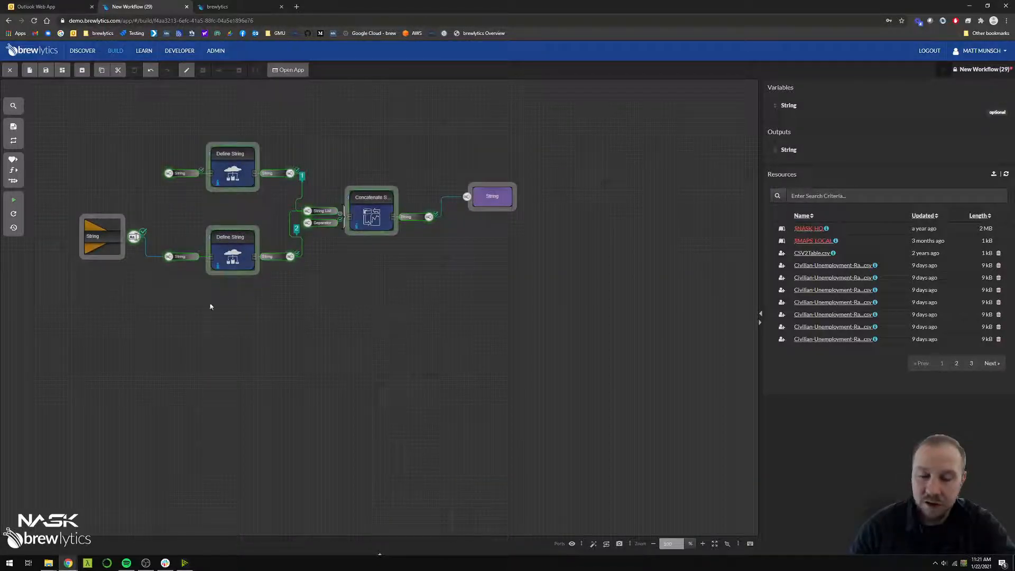
pyautogui.click(119, 258)
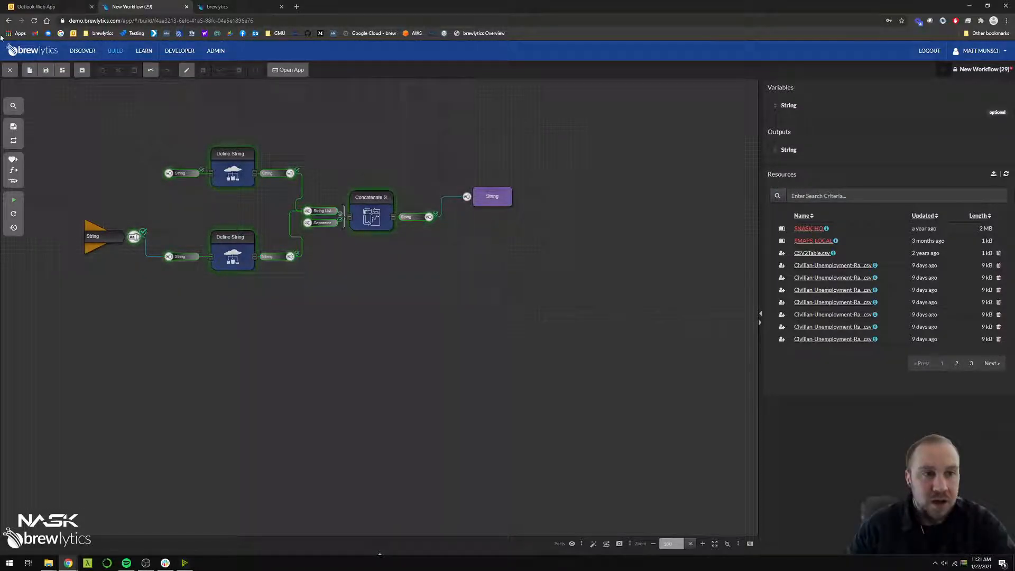
# Save the workflow under the name "test model 1", keeping the default description and display path
pyautogui.click(46, 70)
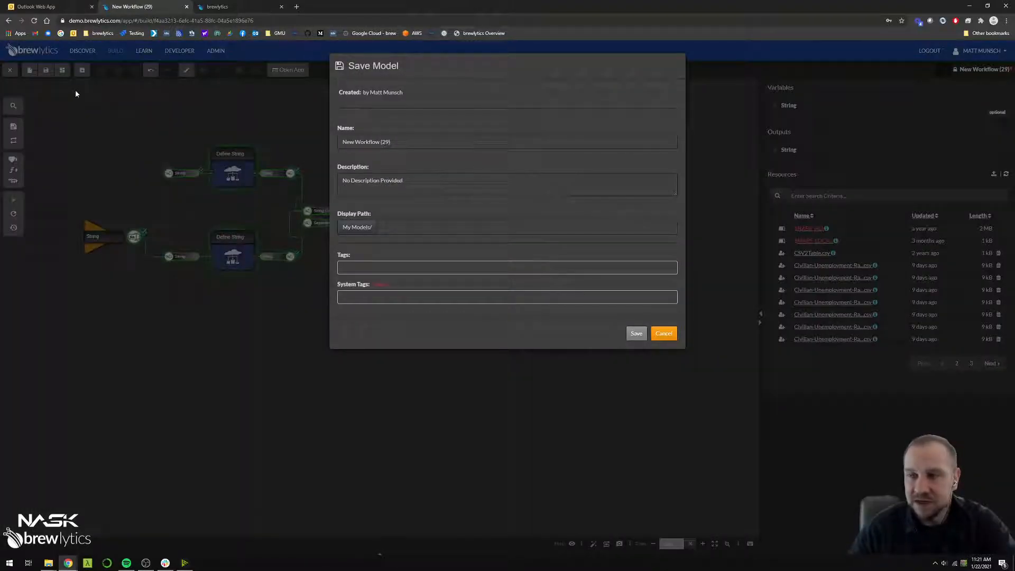
pyautogui.tripleClick(372, 142)
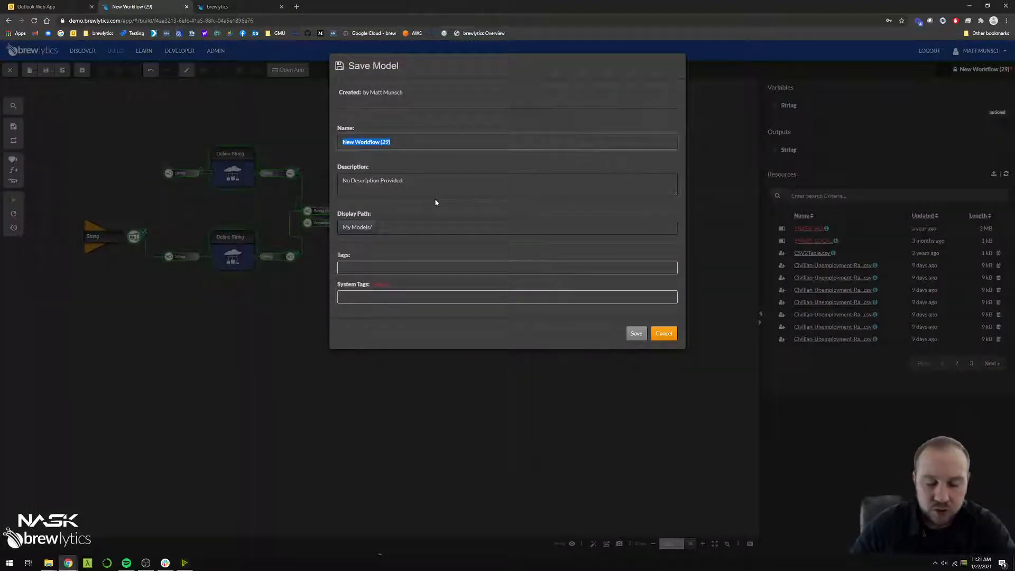
pyautogui.write('test model 1')
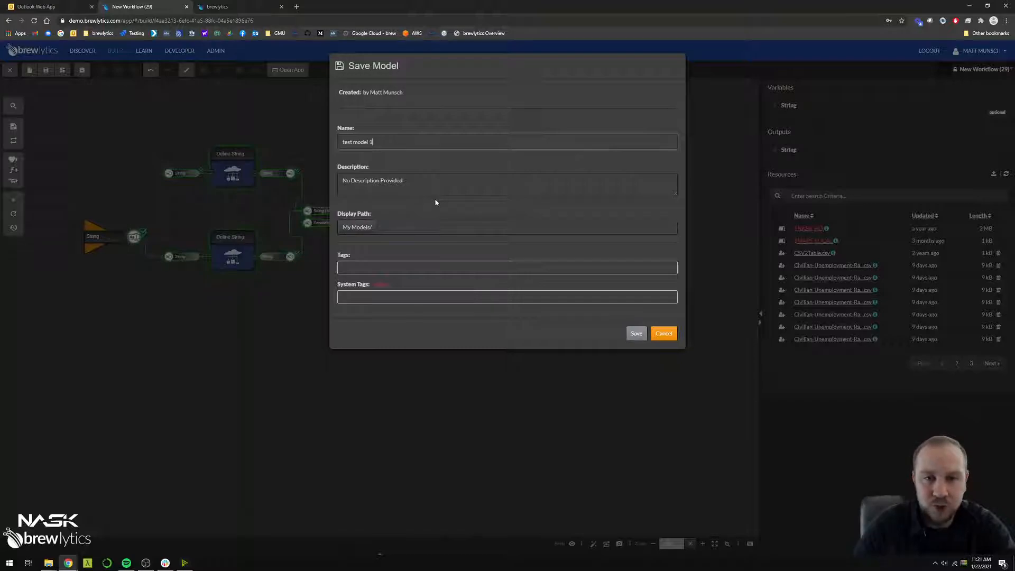
pyautogui.click(637, 333)
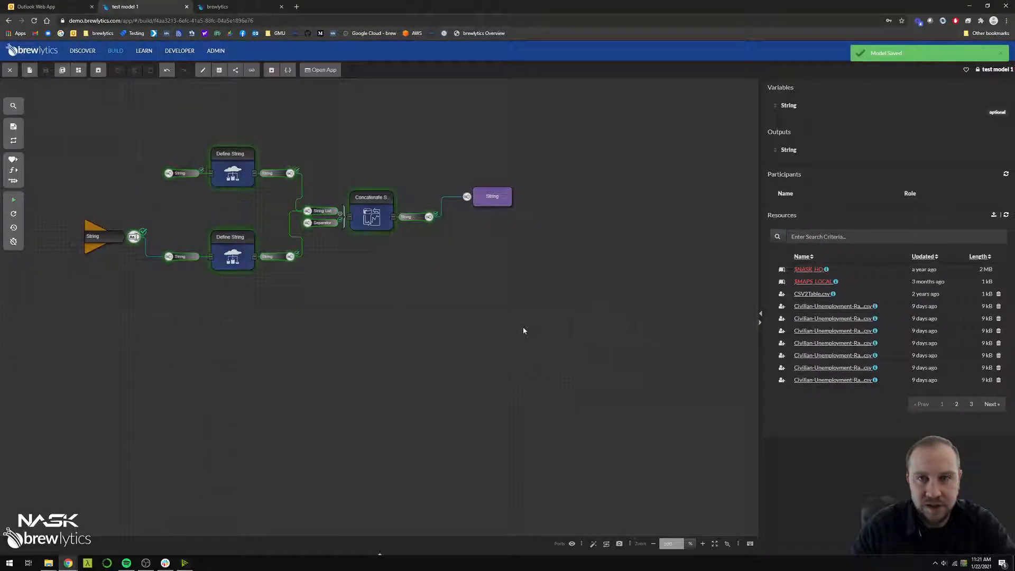
# Open the model's sharing options and add the Everyone group as a guest
pyautogui.click(236, 71)
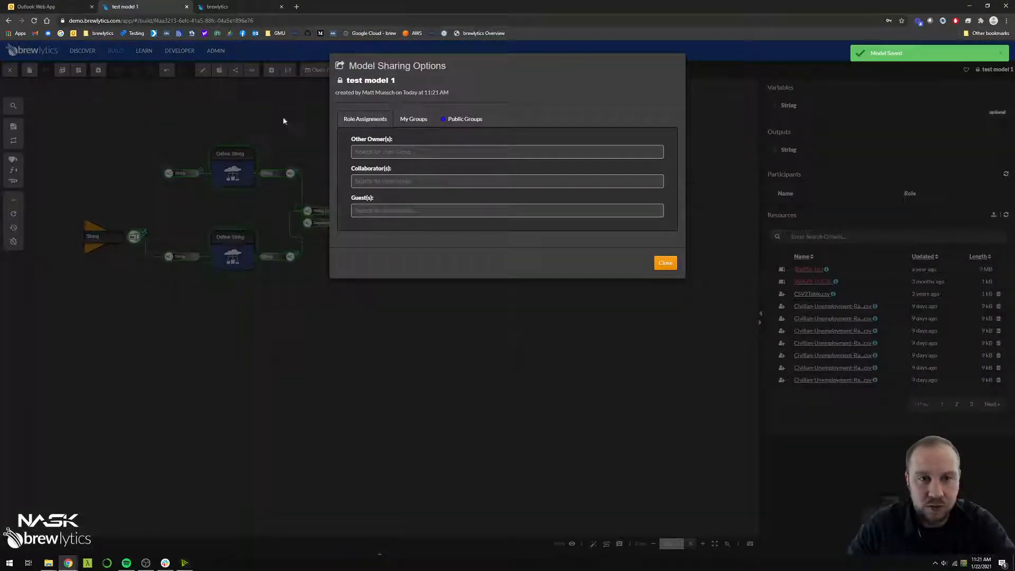
pyautogui.click(404, 211)
pyautogui.write('ever')
pyautogui.press('Return')
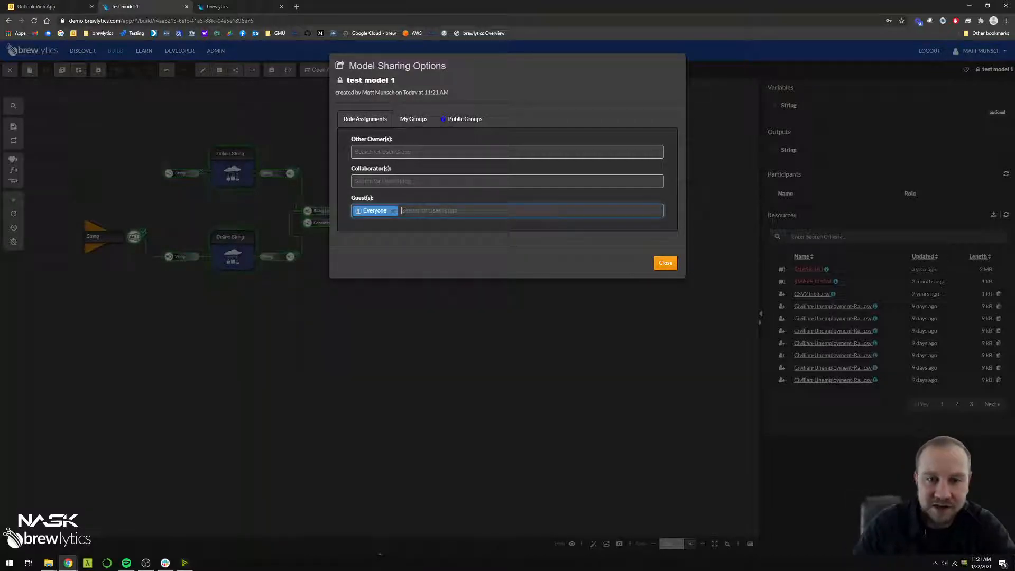
# Search for a colleague by surname, add the first match as a collaborator on the model, and close the sharing options
pyautogui.click(403, 181)
pyautogui.write('pratt')
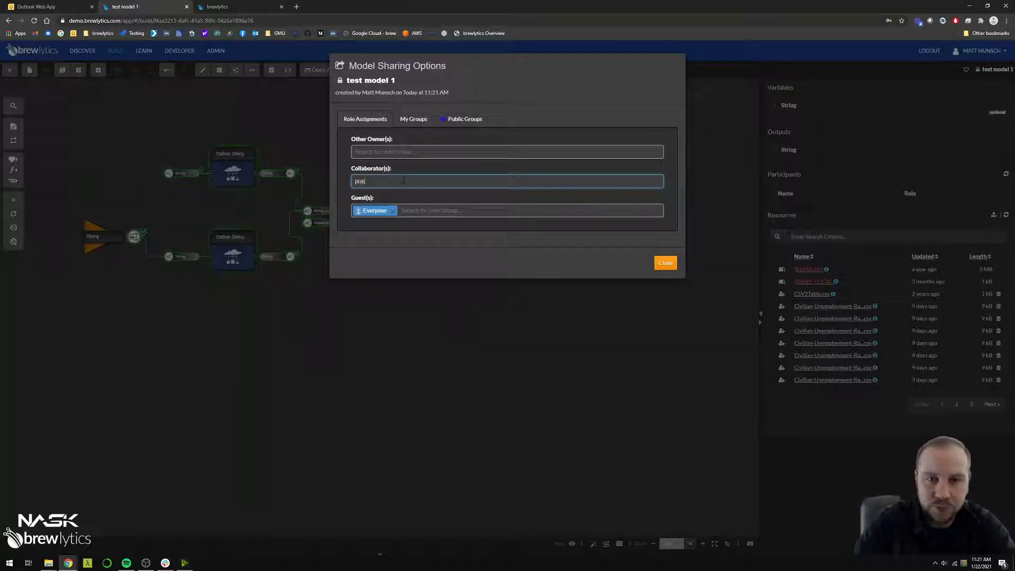
pyautogui.click(400, 212)
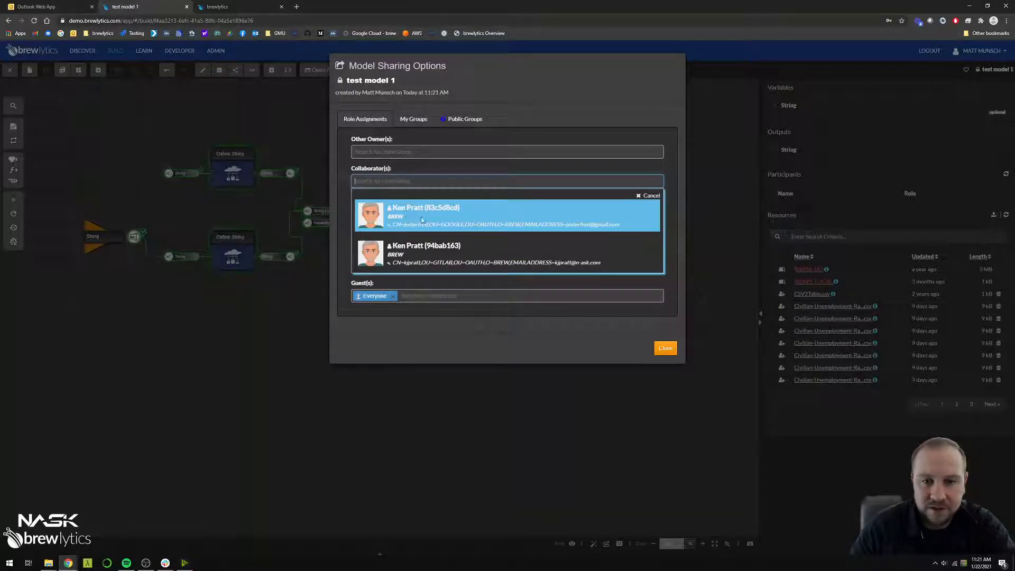
pyautogui.click(423, 219)
pyautogui.click(665, 263)
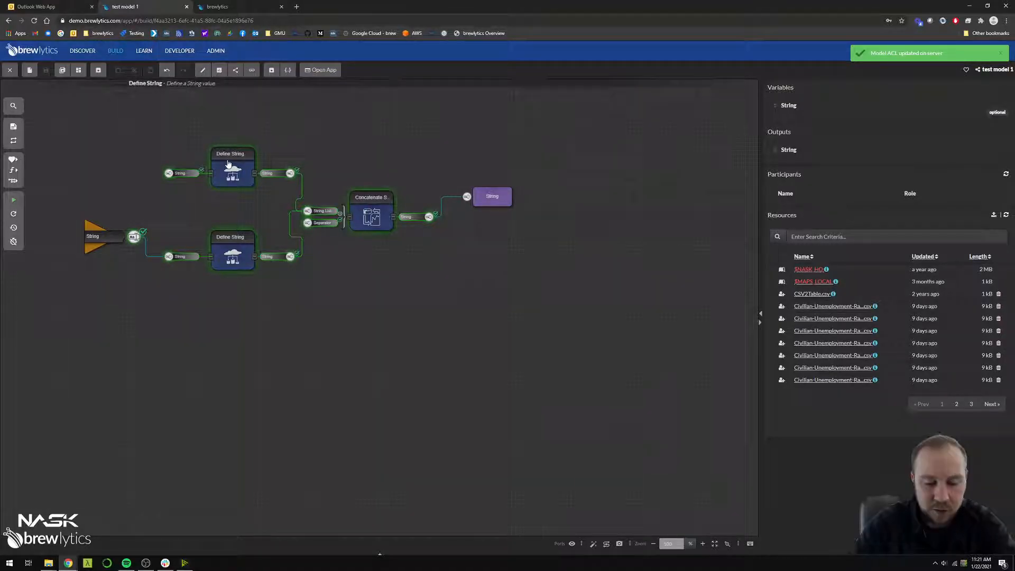
# Start a new workflow, select all five components in test model 1 for review, and return to the new workflow
pyautogui.doubleClick(228, 163)
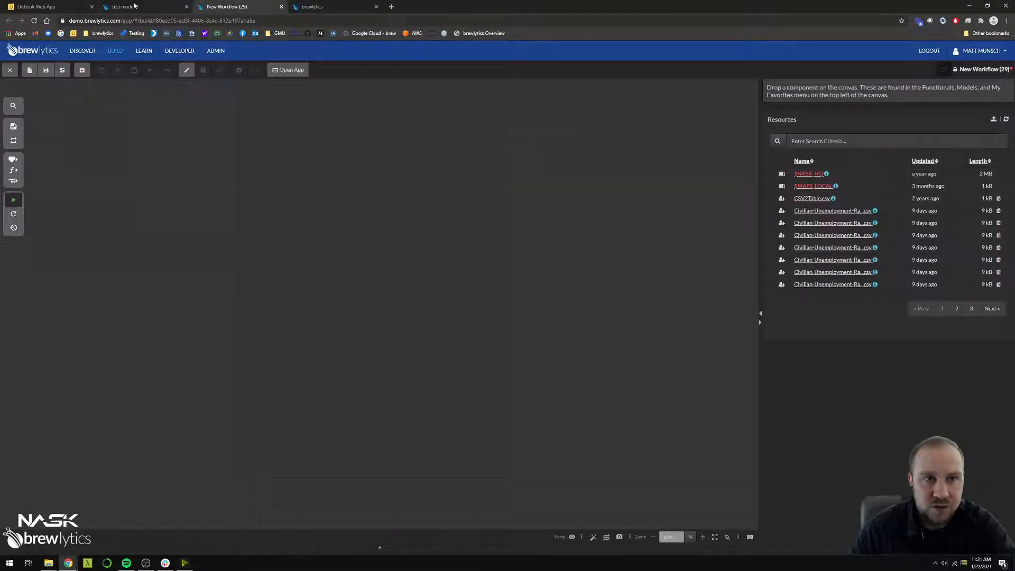
pyautogui.click(134, 5)
pyautogui.moveTo(95, 134); pyautogui.dragTo(556, 329)
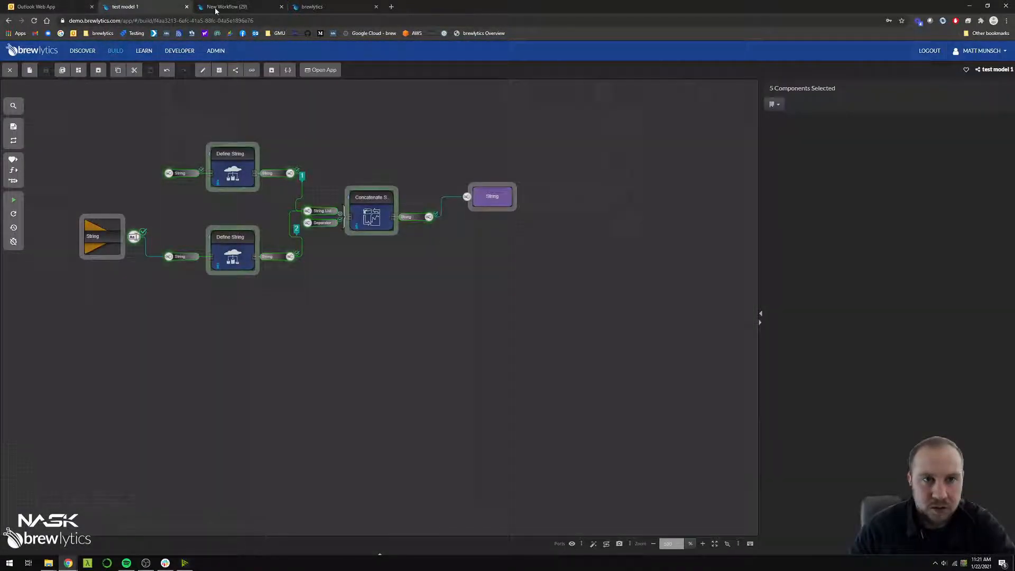
pyautogui.click(214, 9)
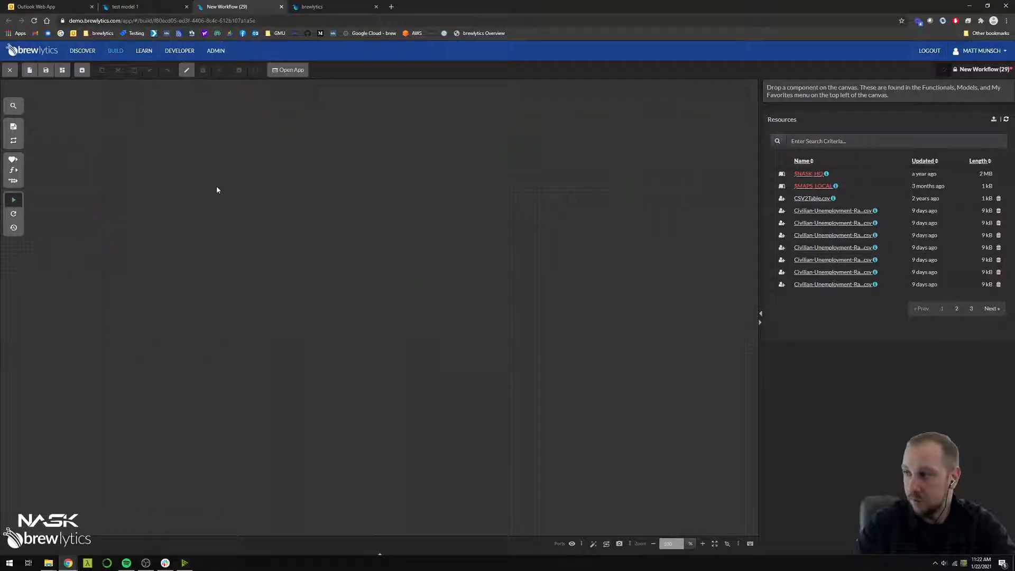
# Search the components for "test model 1" and place that model on the upper area of the empty canvas
pyautogui.hotkey('ctrl', 'f')
pyautogui.write('test model')
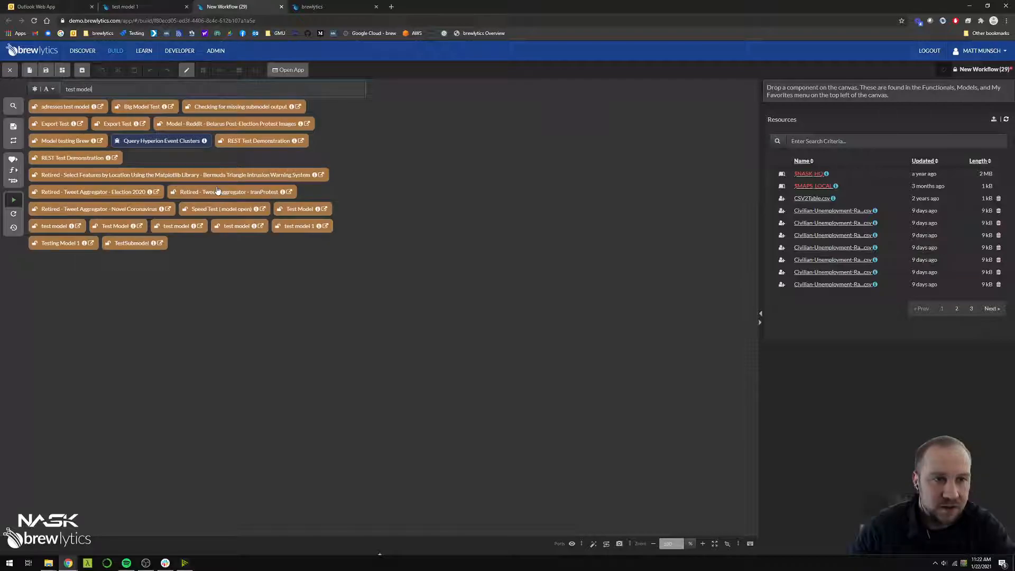
pyautogui.write(' 1')
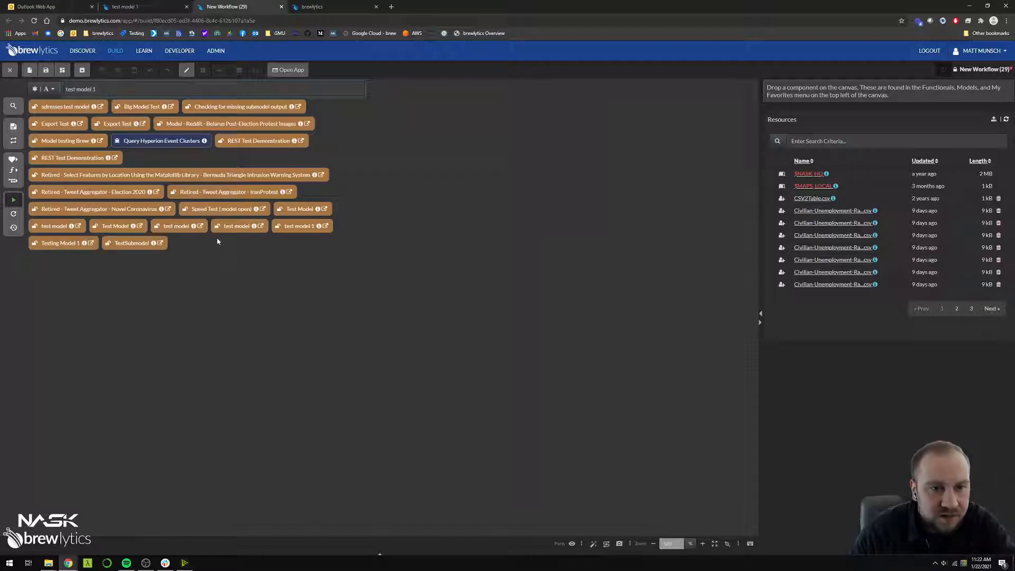
pyautogui.moveTo(300, 227); pyautogui.dragTo(201, 183)
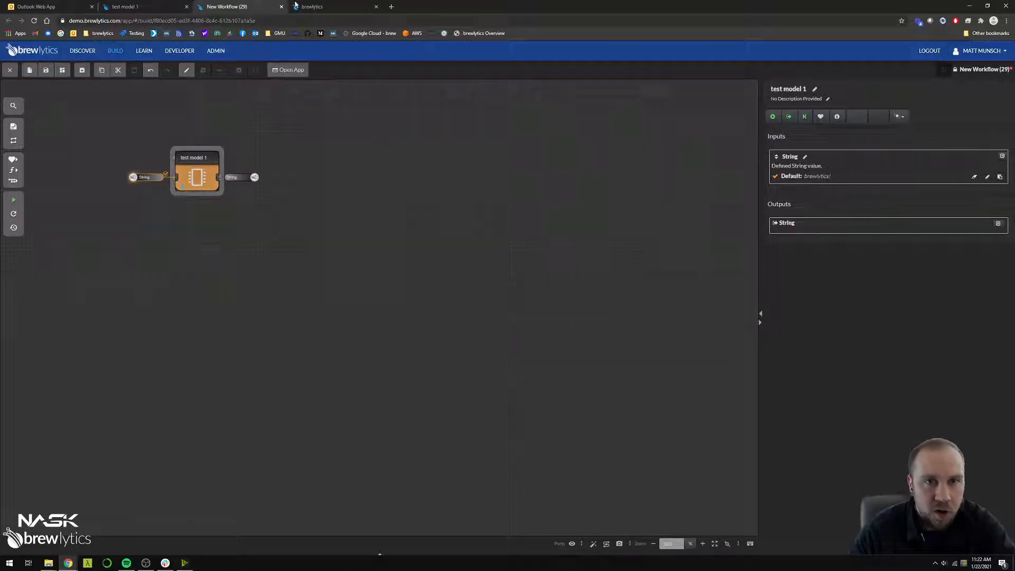
# Review the internal components, the String variable and the String output of the original test model 1, and return to the new workflow
pyautogui.click(143, 6)
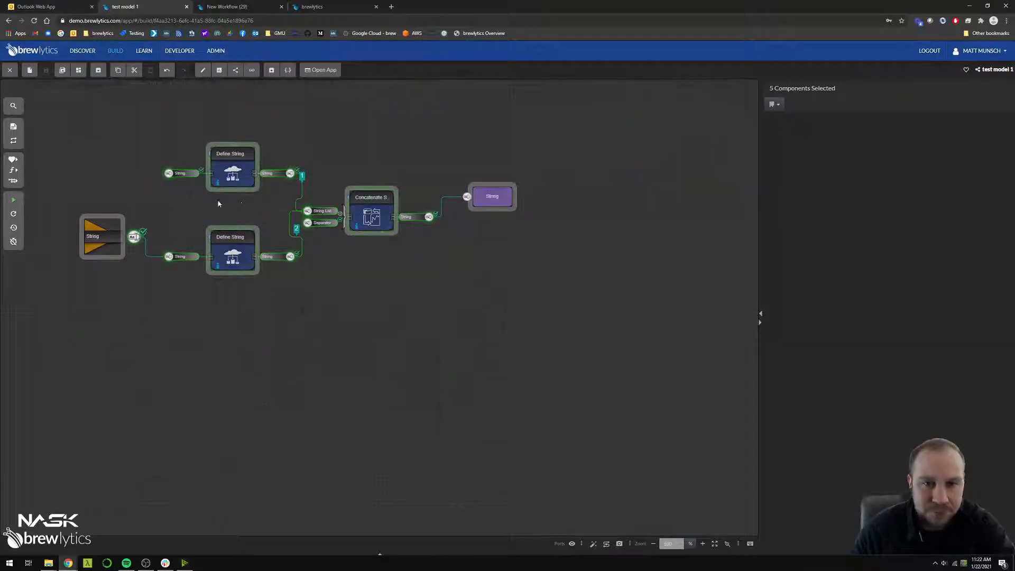
pyautogui.moveTo(166, 141); pyautogui.dragTo(405, 306)
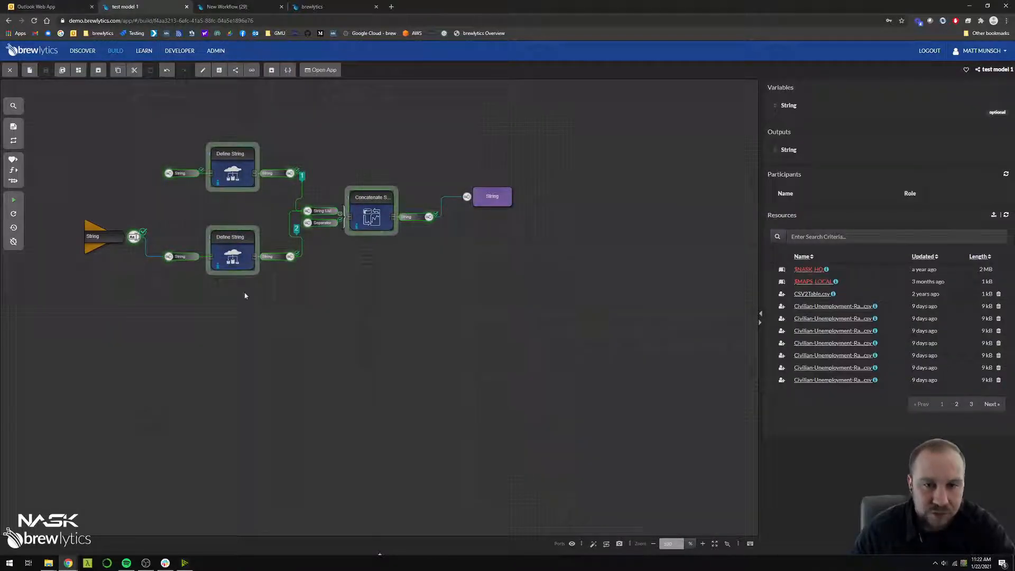
pyautogui.click(102, 239)
pyautogui.click(492, 197)
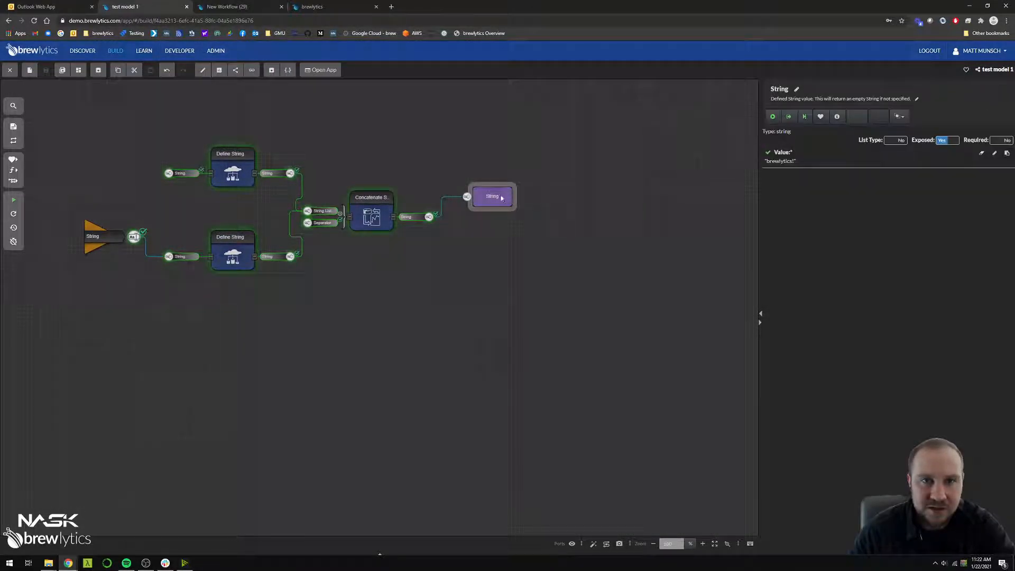
pyautogui.click(328, 6)
pyautogui.click(227, 6)
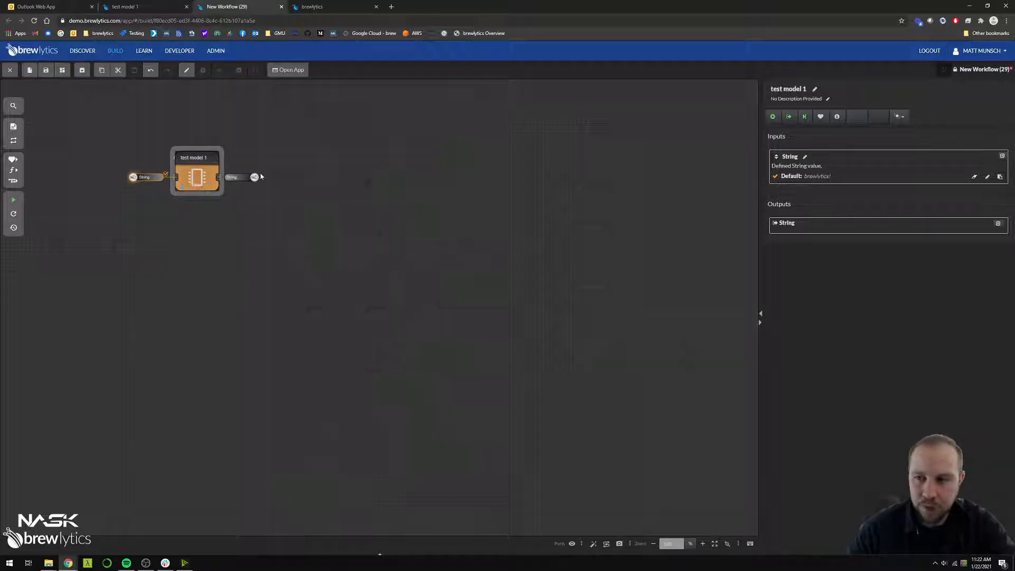
# Set the String input of the test model 1 component to "World!"
pyautogui.click(814, 176)
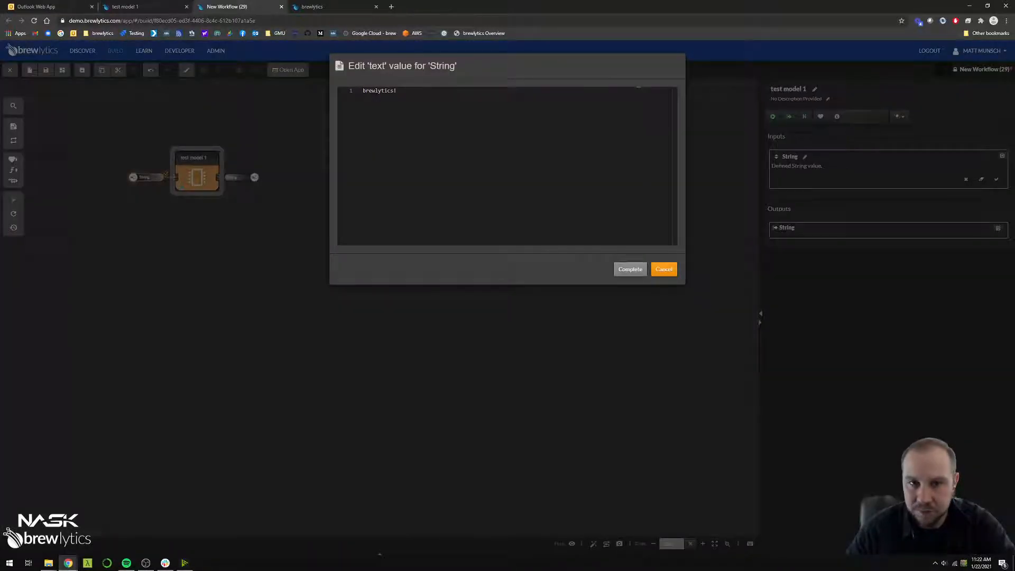
pyautogui.doubleClick(375, 90)
pyautogui.write('wo')
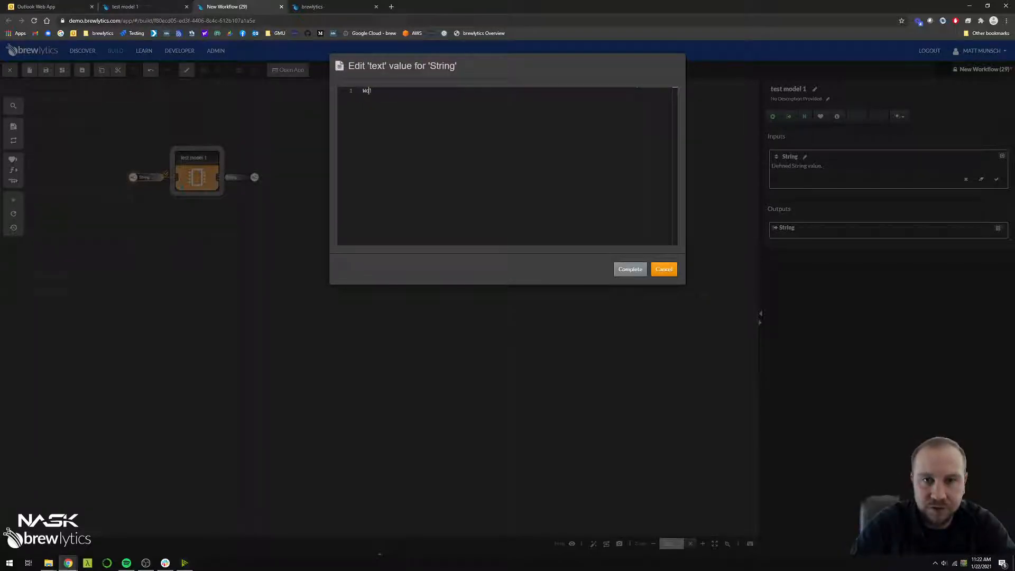
pyautogui.write('rld')
pyautogui.click(624, 272)
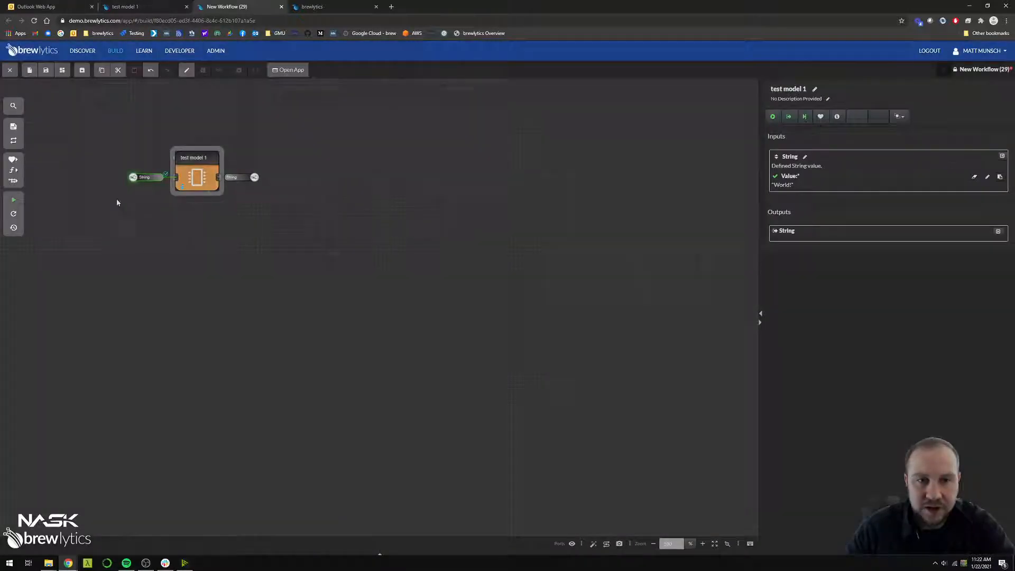
# Run the workflow, examine the String output of the test model 1 component, and deselect the component
pyautogui.click(13, 199)
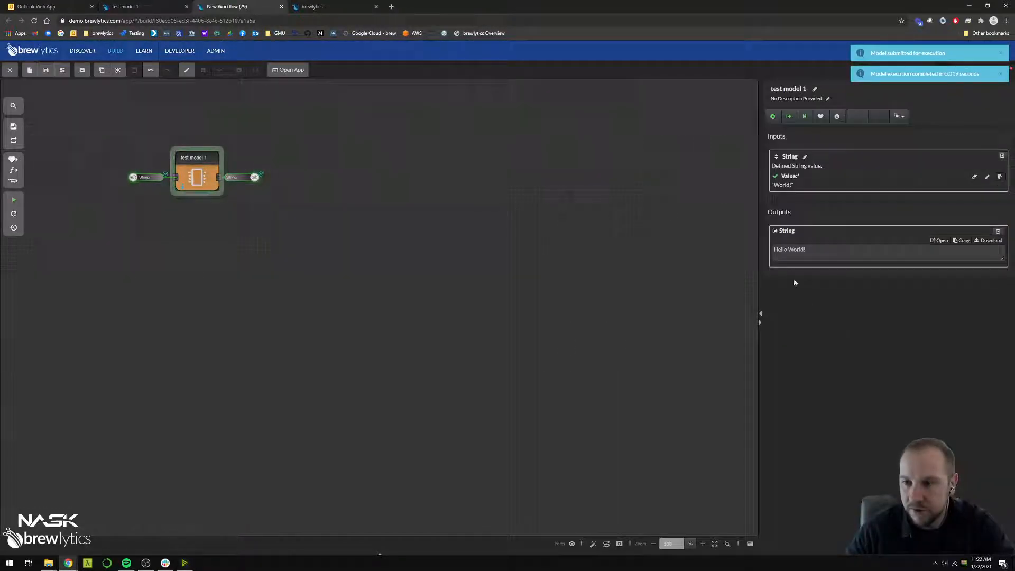
pyautogui.tripleClick(790, 251)
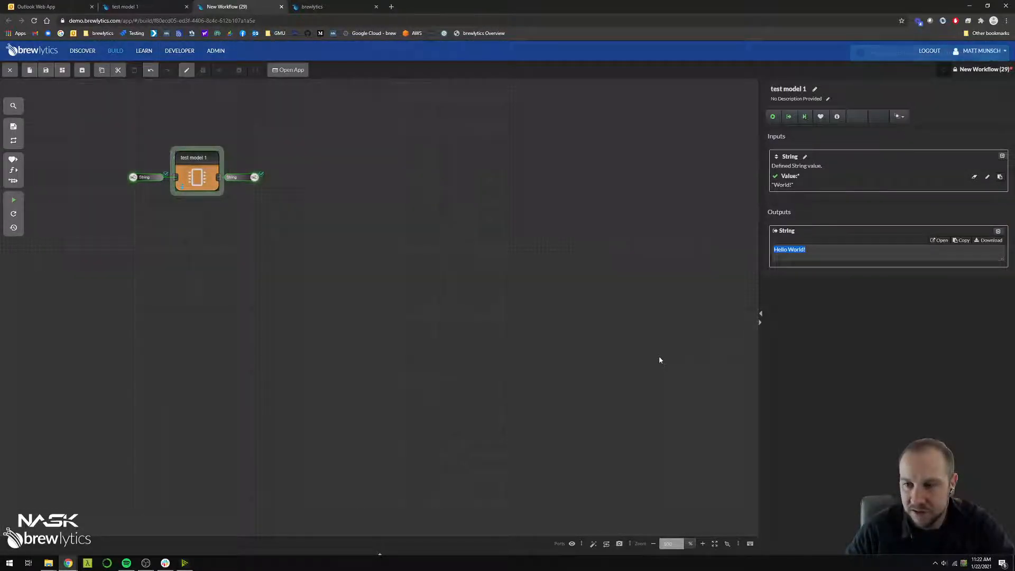
pyautogui.click(262, 260)
# Start another new workflow and browse the available components that match "query"
pyautogui.hotkey('alt', 'n')
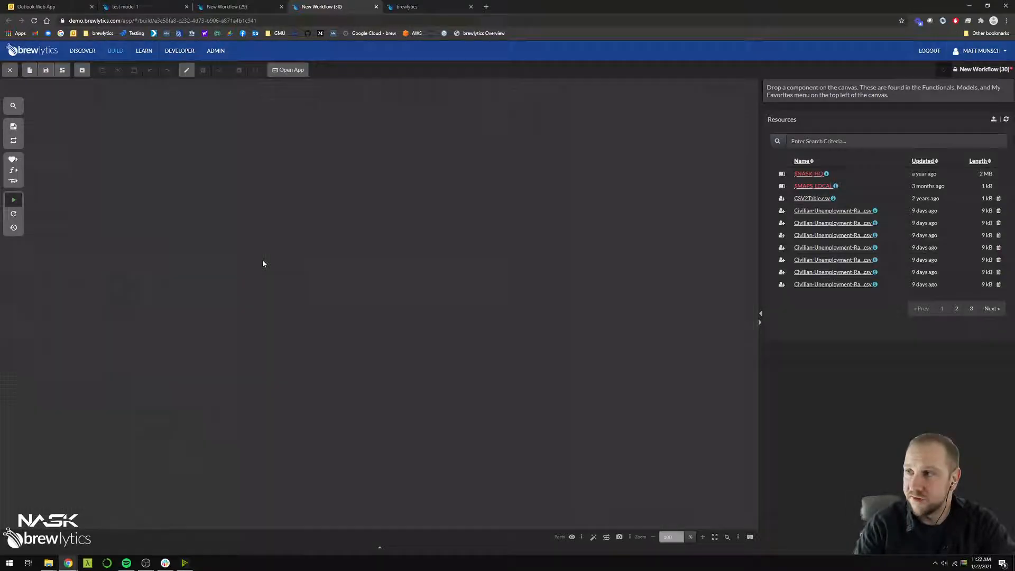
pyautogui.write('earthquake')
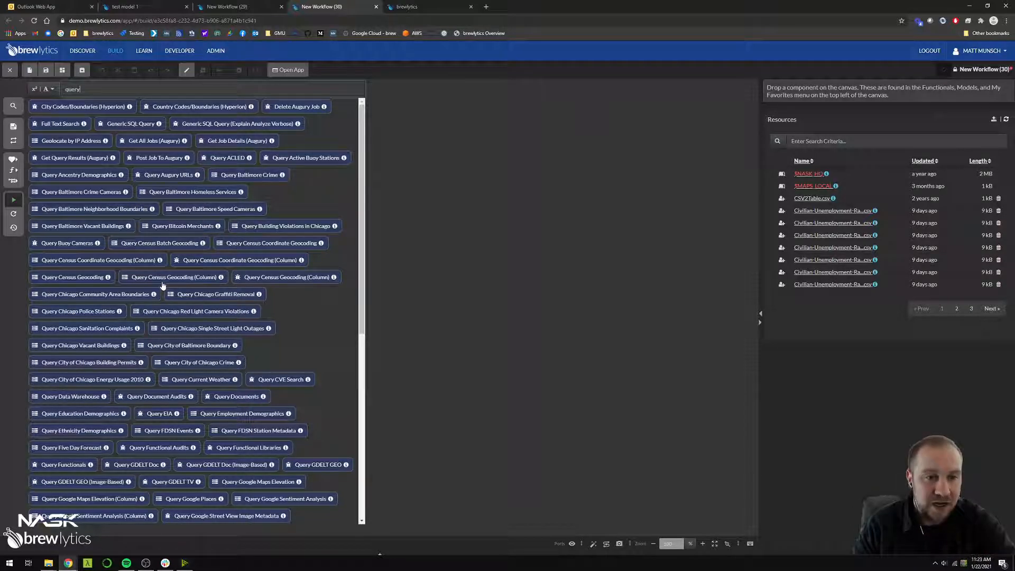
pyautogui.scroll(-5, 162, 286)
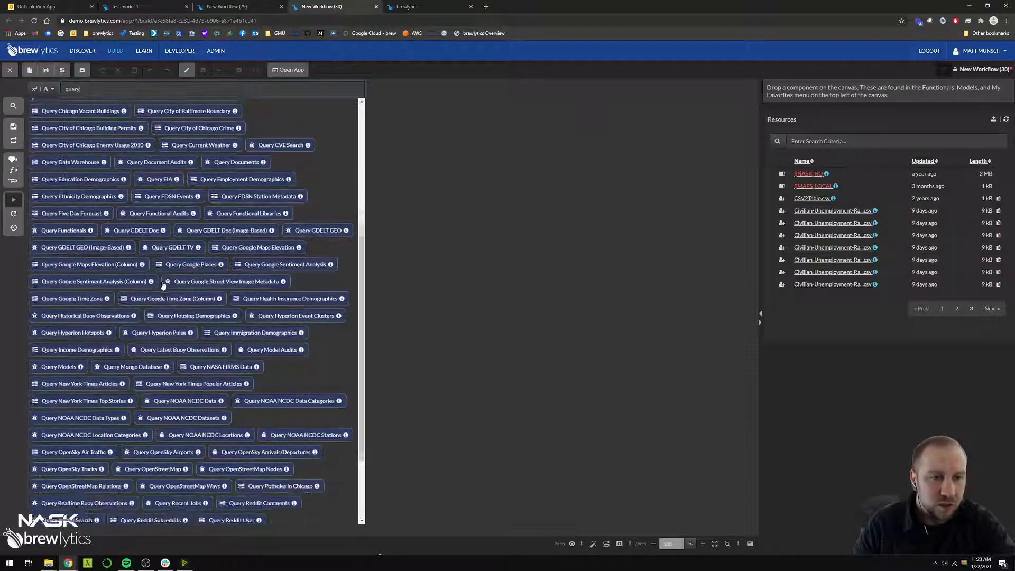
pyautogui.scroll(-2, 162, 285)
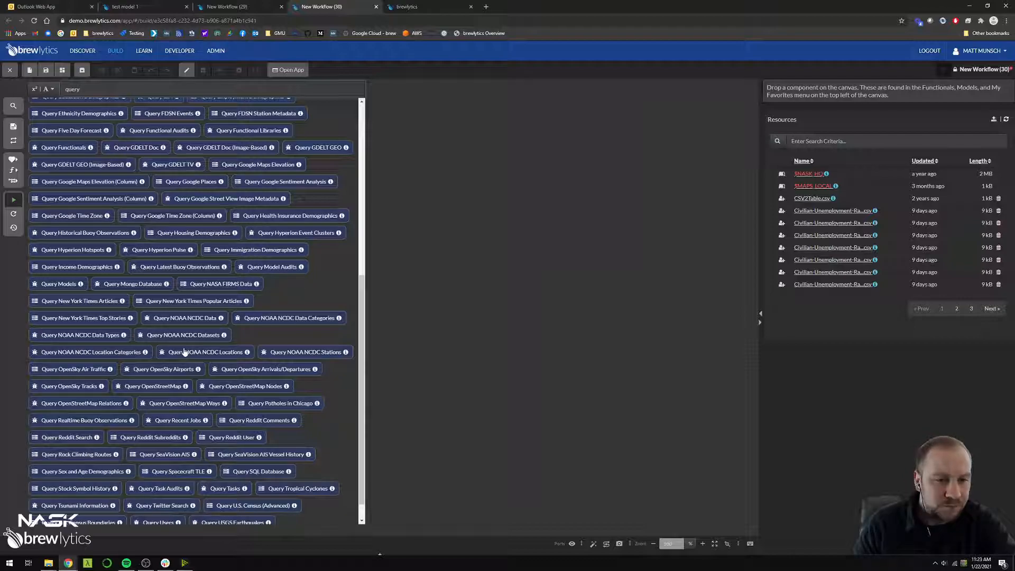
pyautogui.scroll(-1, 185, 352)
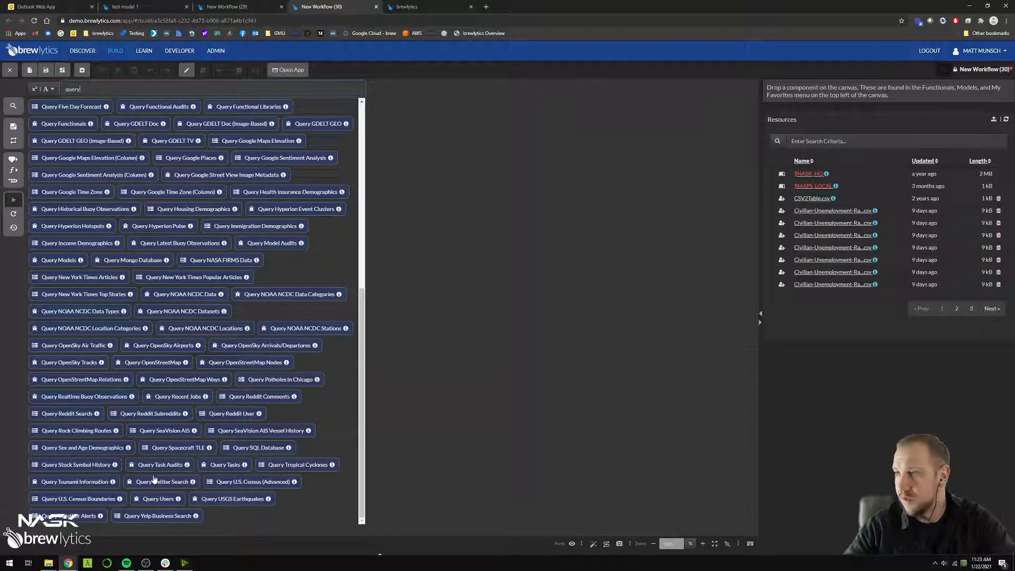
pyautogui.scroll(7, 158, 370)
# Search the components for "earthquakes" and place Query USGS Earthquakes on the canvas
pyautogui.hotkey('ctrl', 'a')
pyautogui.write('earth')
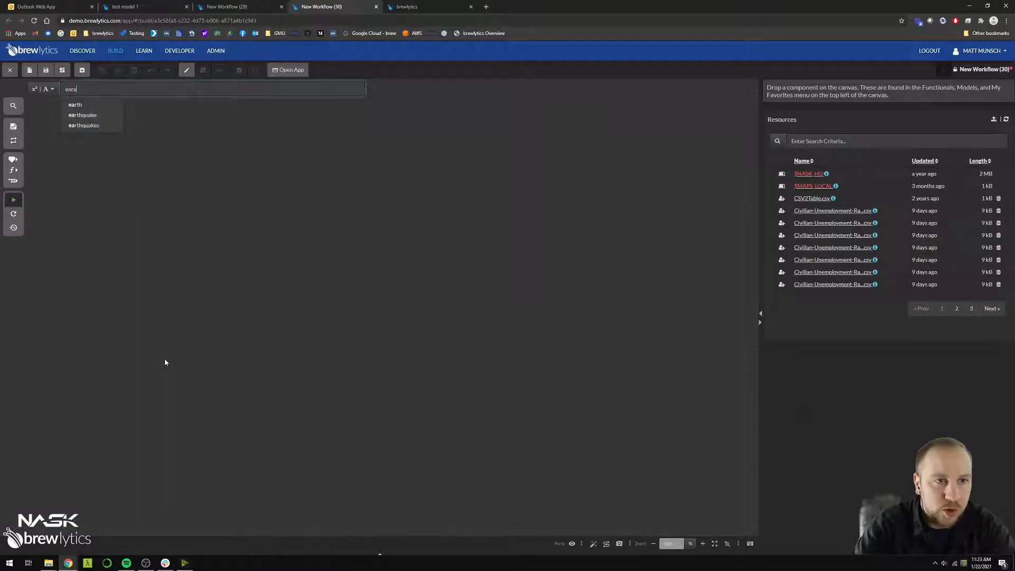
pyautogui.write('quakes')
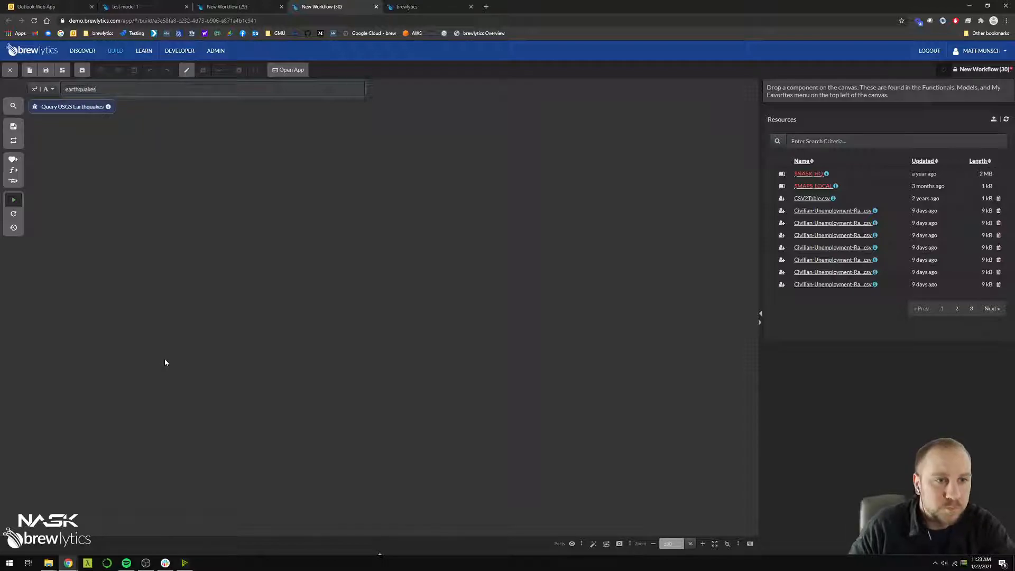
pyautogui.moveTo(85, 111); pyautogui.dragTo(252, 206)
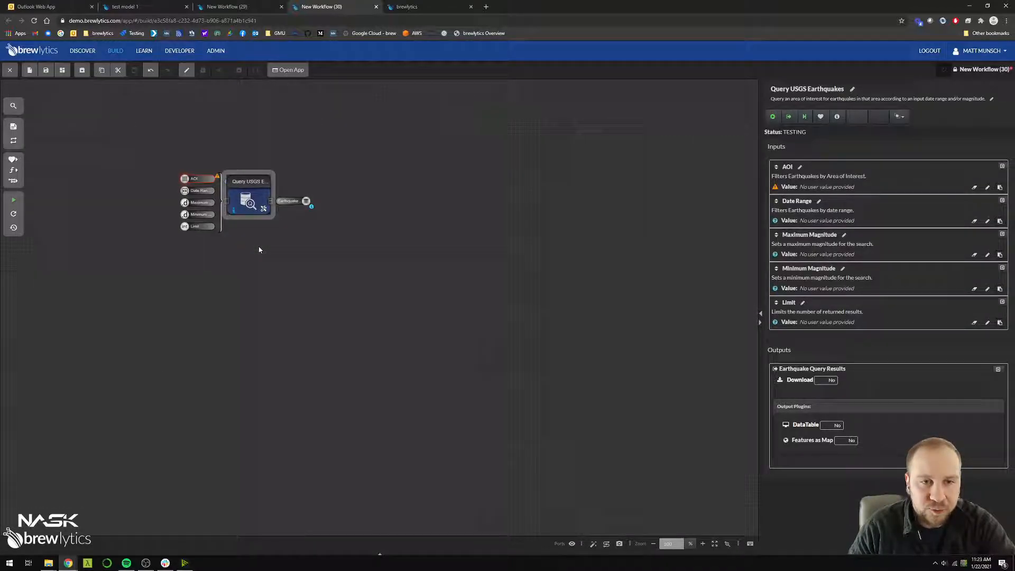
pyautogui.moveTo(157, 161); pyautogui.dragTo(222, 257)
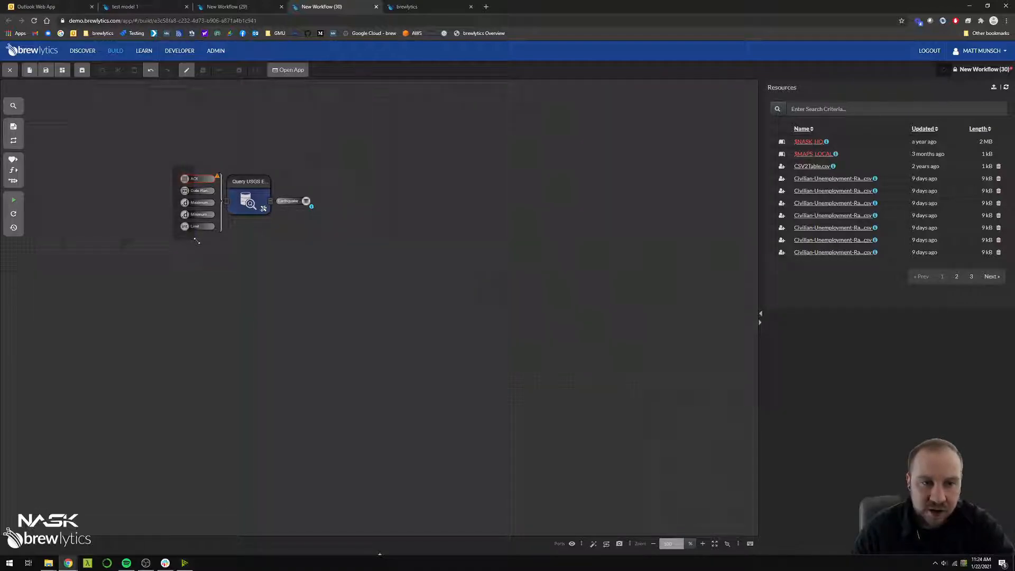
pyautogui.click(185, 179)
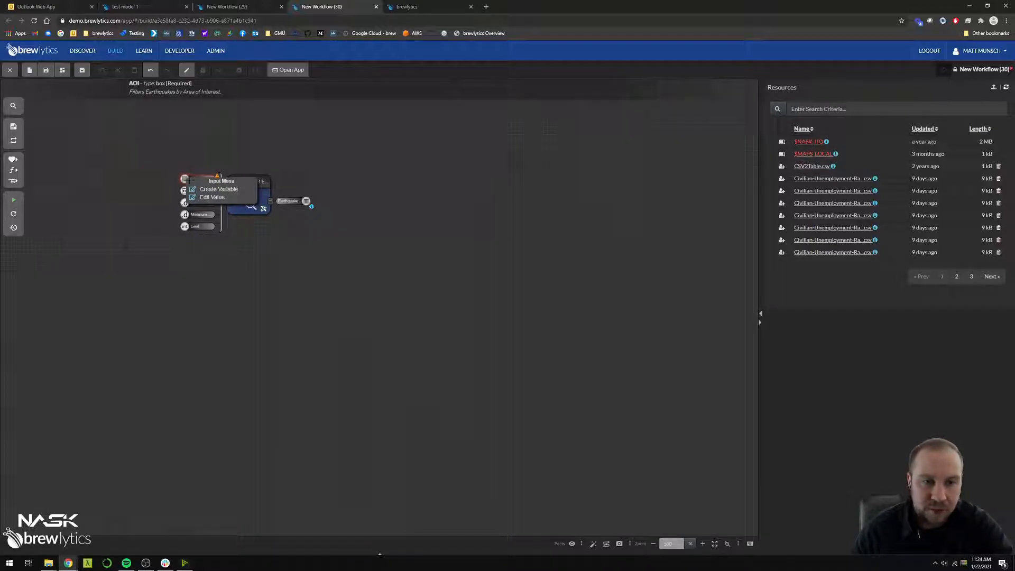
pyautogui.click(210, 197)
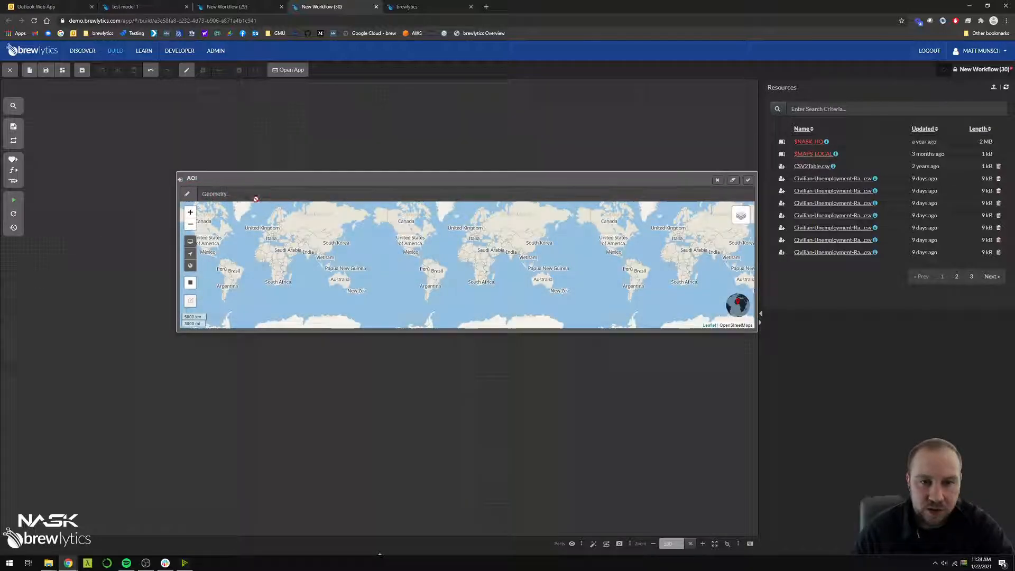
pyautogui.click(747, 179)
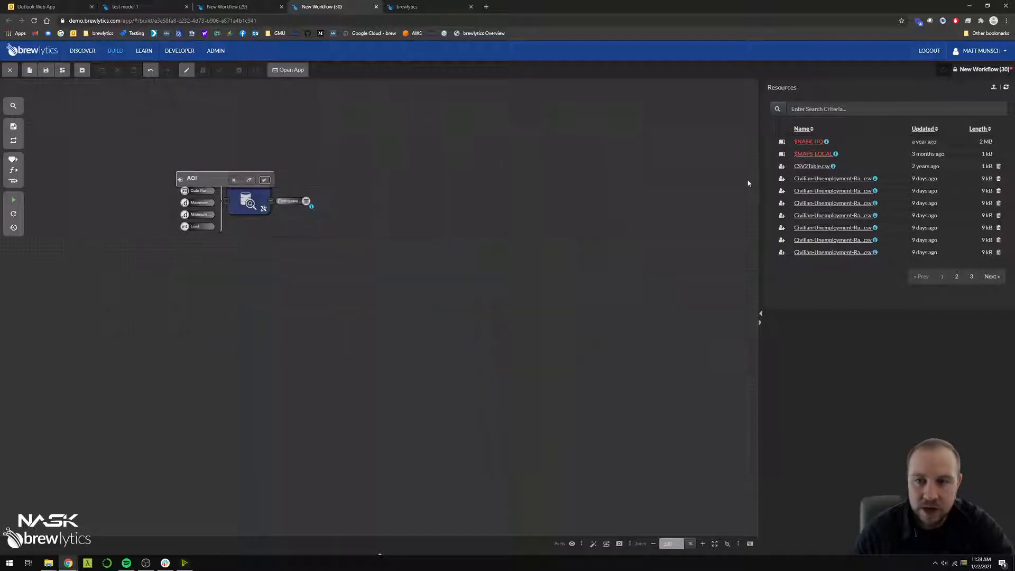
# Set Query USGS Earthquakes' AOI to a box over northern California, longitude about -124.80 to -120.28 and latitude about 36.33 to 39.67
pyautogui.click(258, 200)
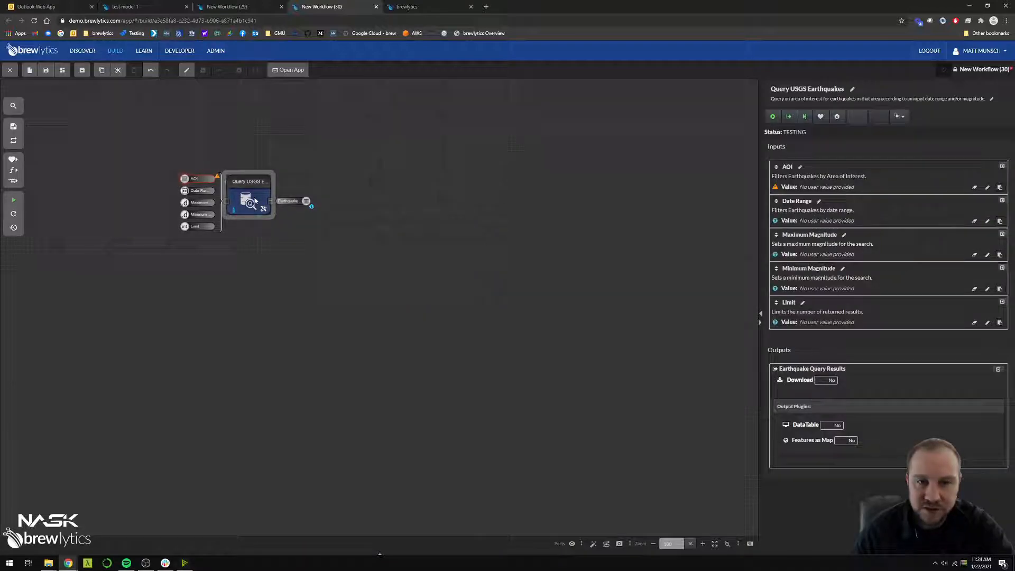
pyautogui.click(817, 189)
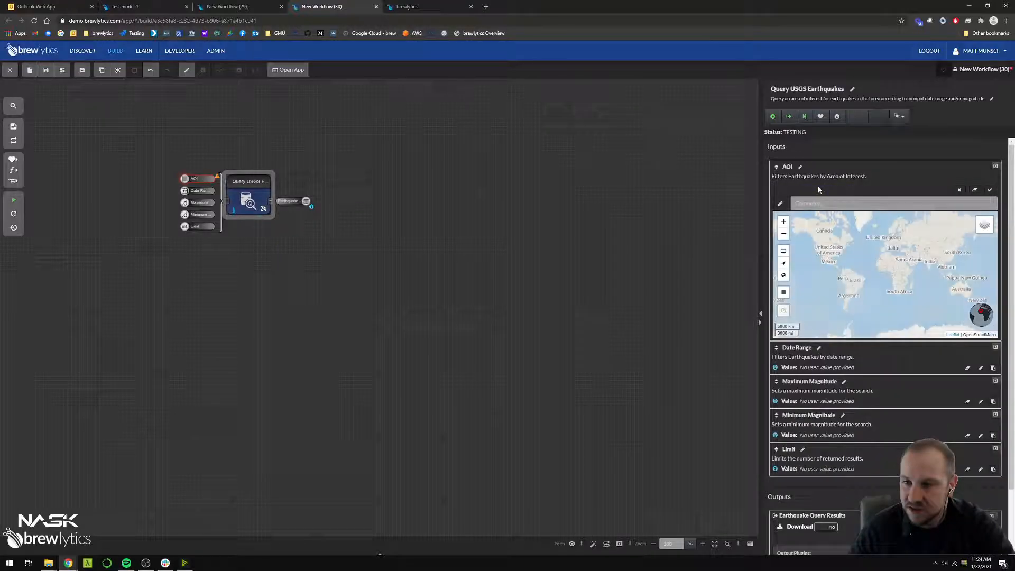
pyautogui.scroll(3, 833, 250)
pyautogui.scroll(4, 834, 250)
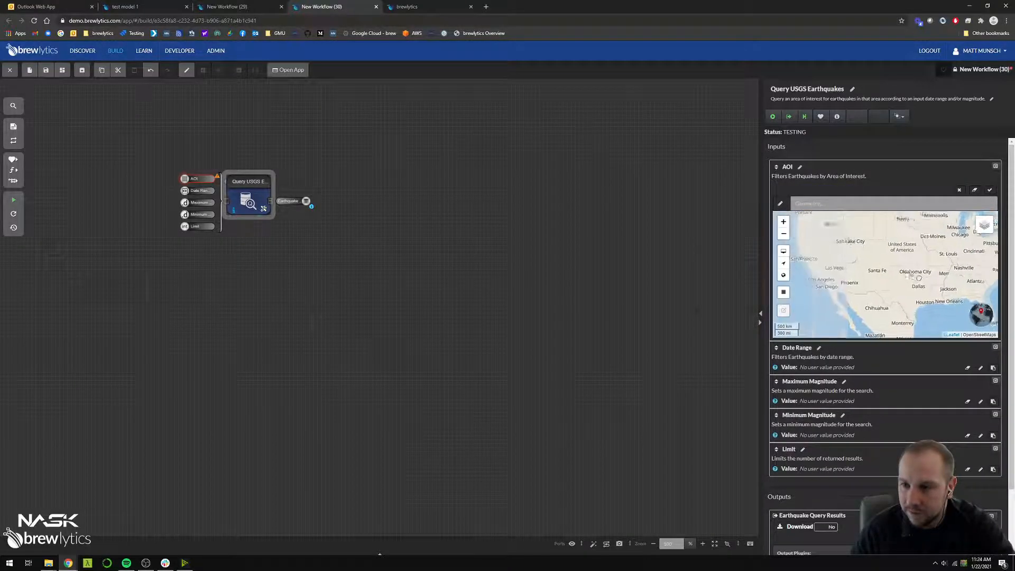
pyautogui.scroll(2, 813, 273)
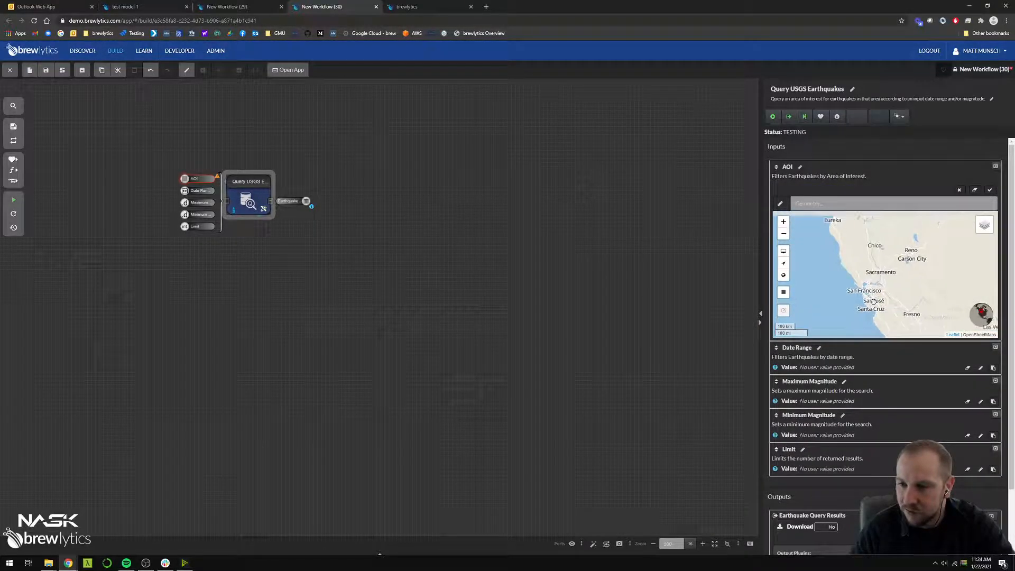
pyautogui.click(782, 292)
pyautogui.moveTo(819, 245); pyautogui.dragTo(907, 332)
pyautogui.click(989, 190)
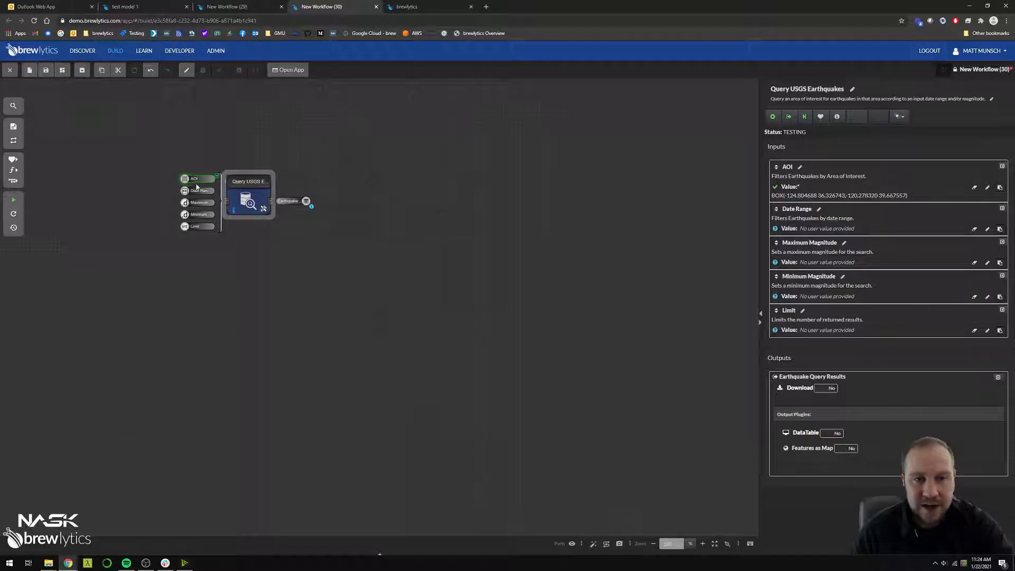
# Set the Date Range input of Query USGS Earthquakes to the last 30 days
pyautogui.click(821, 229)
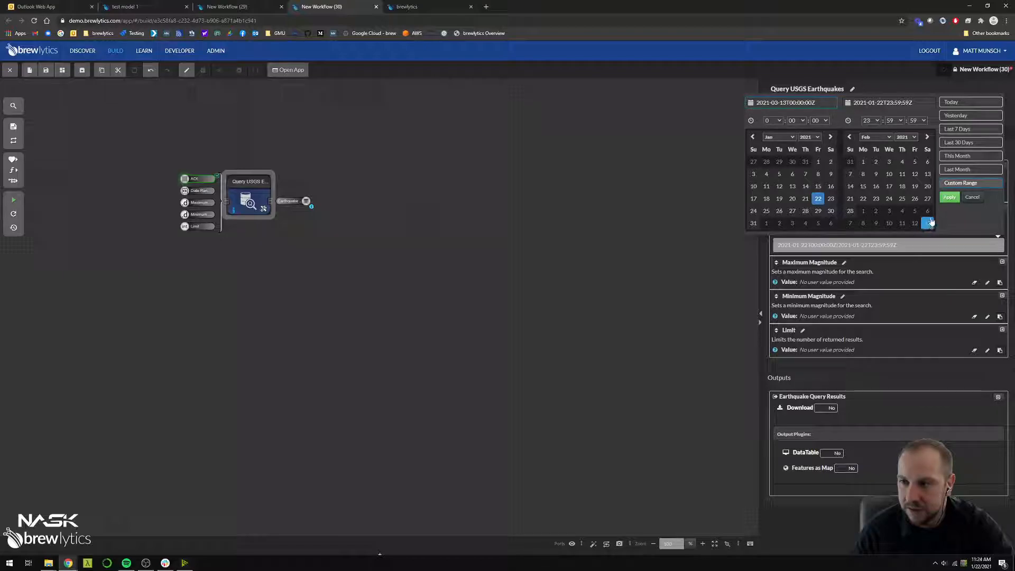
pyautogui.click(956, 144)
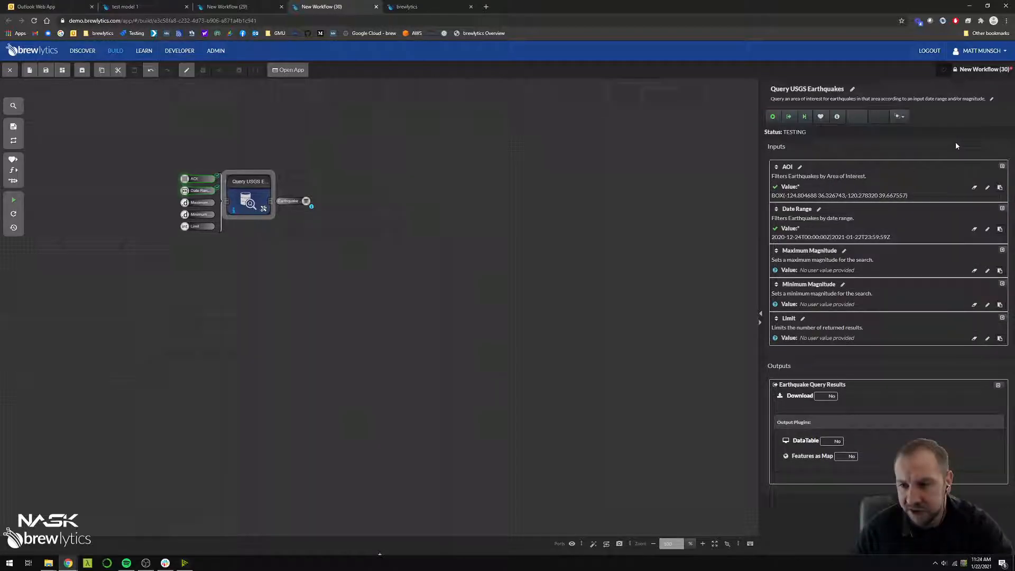
pyautogui.moveTo(184, 191)
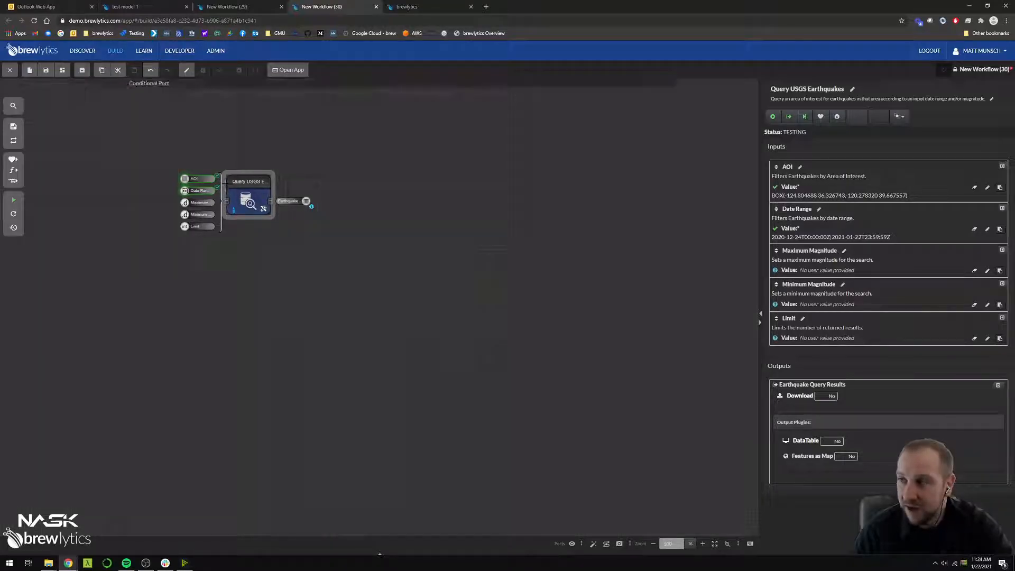
# Run the workflow and view the table info of the Earthquake Query Results output
pyautogui.click(14, 200)
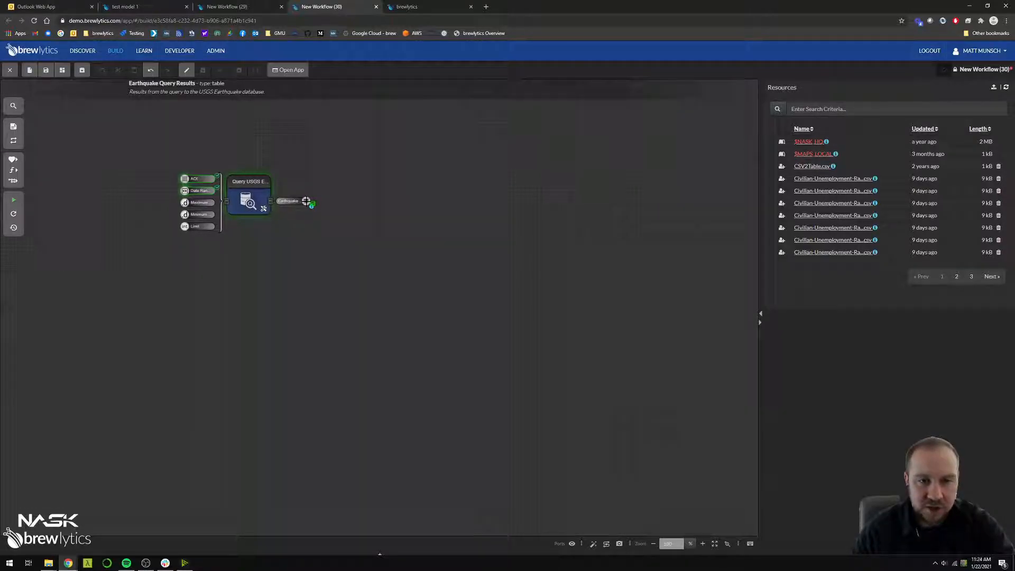
pyautogui.moveTo(294, 185); pyautogui.dragTo(306, 201)
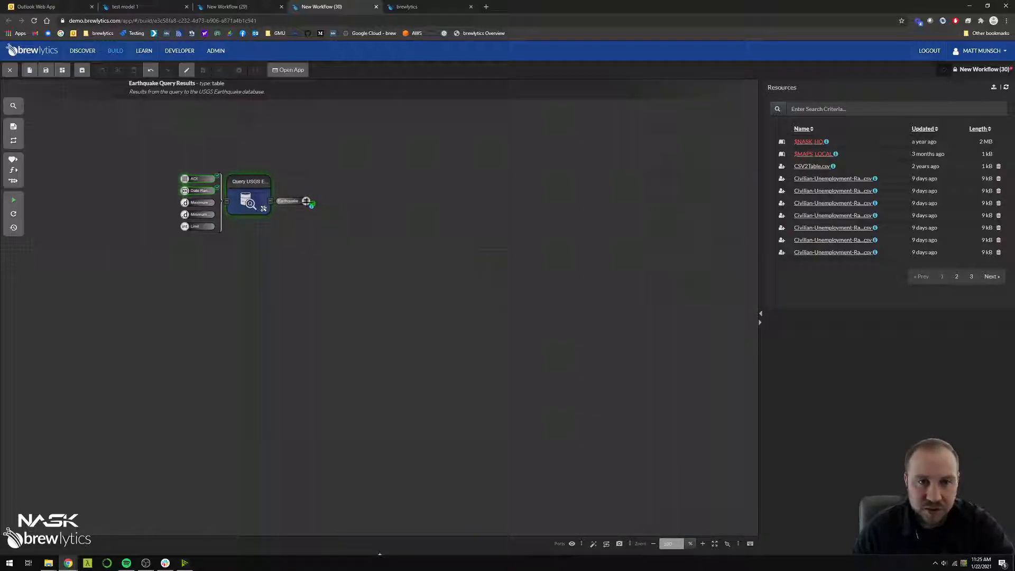
pyautogui.click(306, 201)
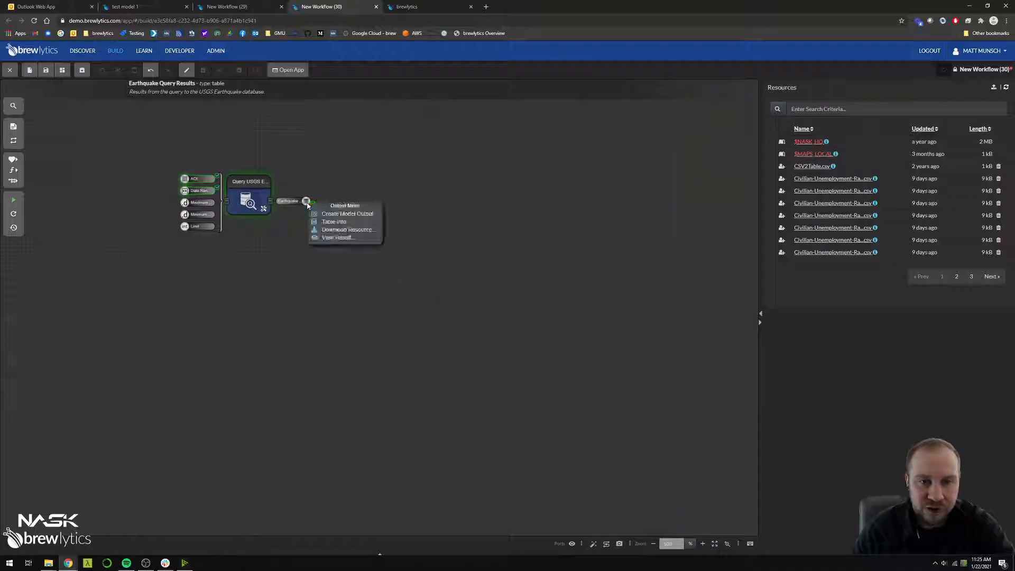
pyautogui.click(332, 222)
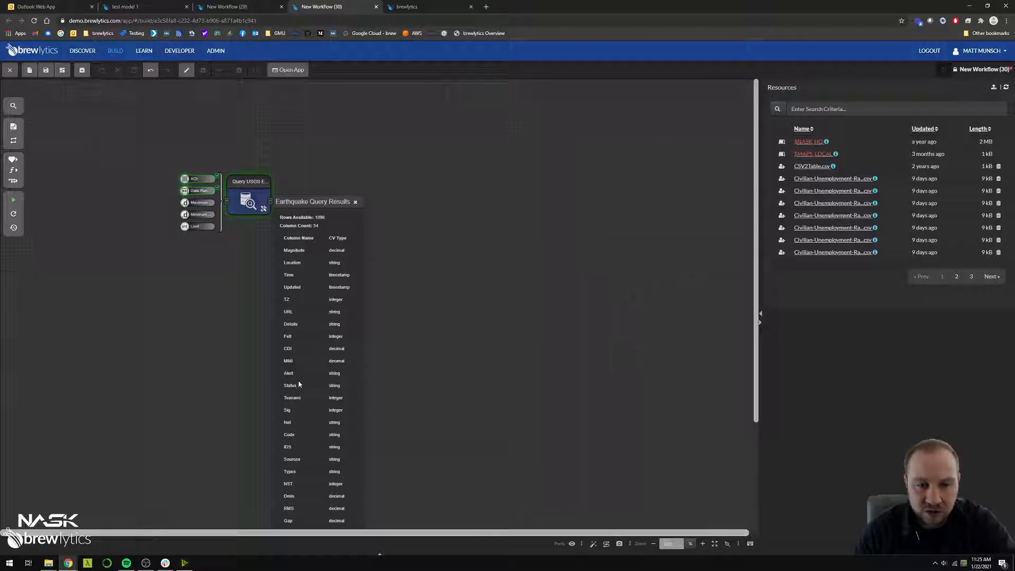
pyautogui.click(354, 202)
# View the Earthquake Query Results of Query USGS Earthquakes as a DataTable, and return to the workflow
pyautogui.click(264, 208)
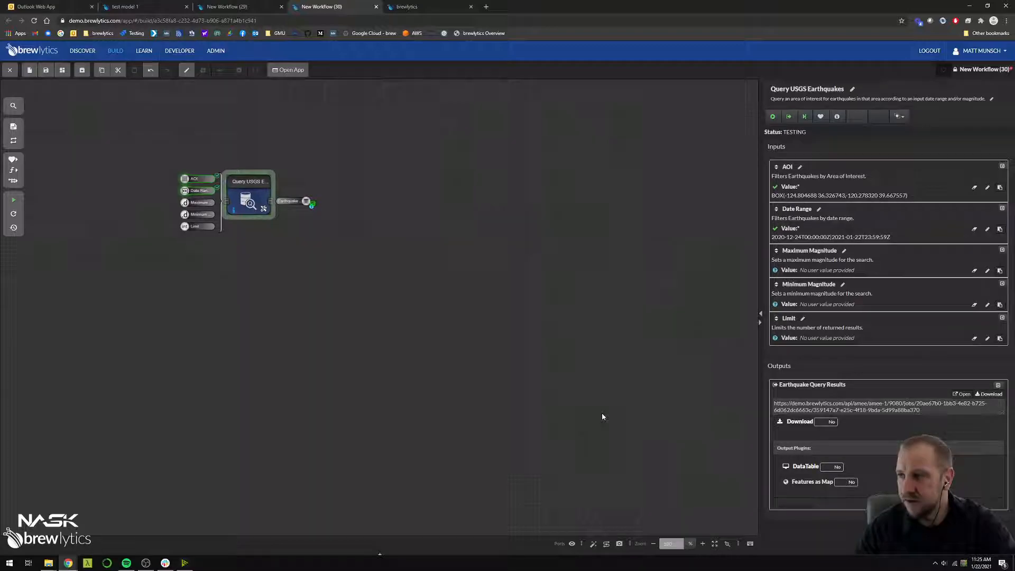
pyautogui.click(805, 467)
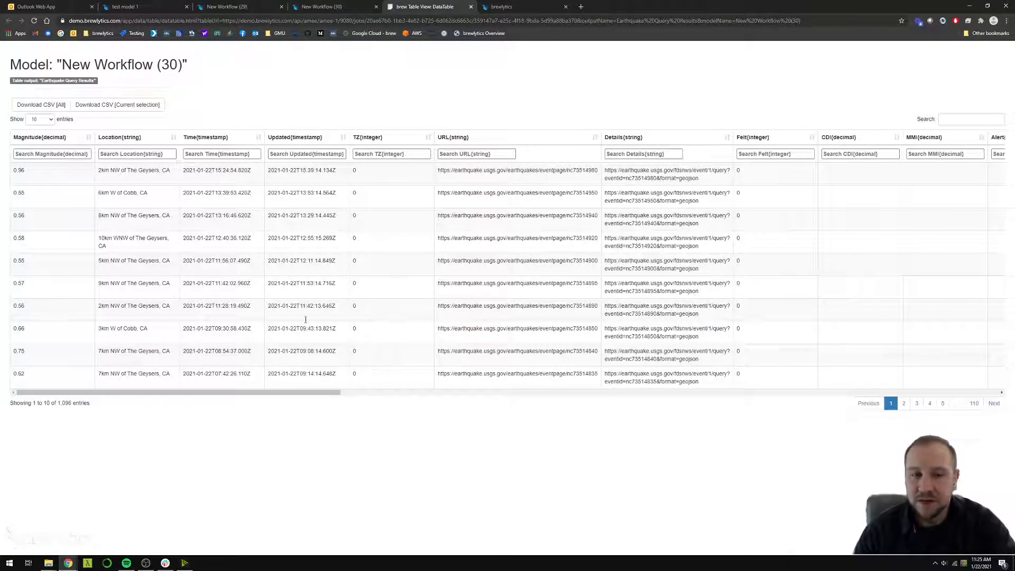
pyautogui.click(348, 6)
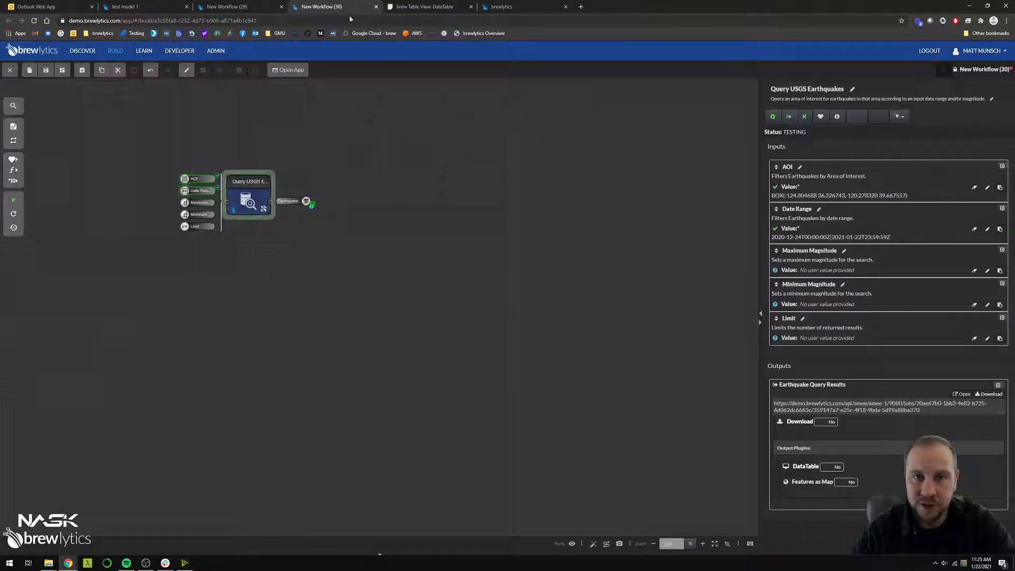
# Download the Earthquake Query Results, open USGS Results 2021-01-22 in Excel and enlarge its window
pyautogui.click(986, 394)
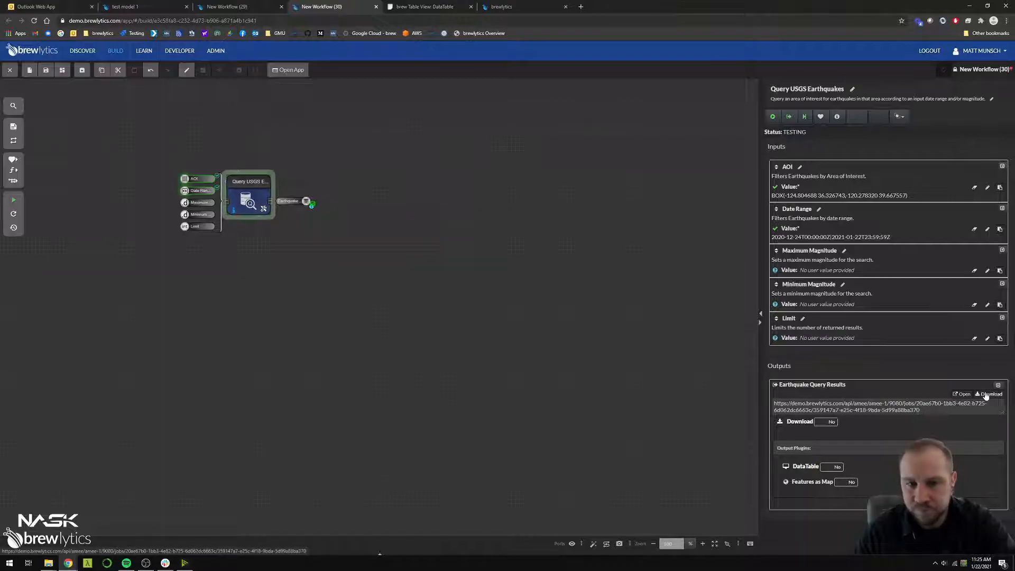
pyautogui.click(48, 541)
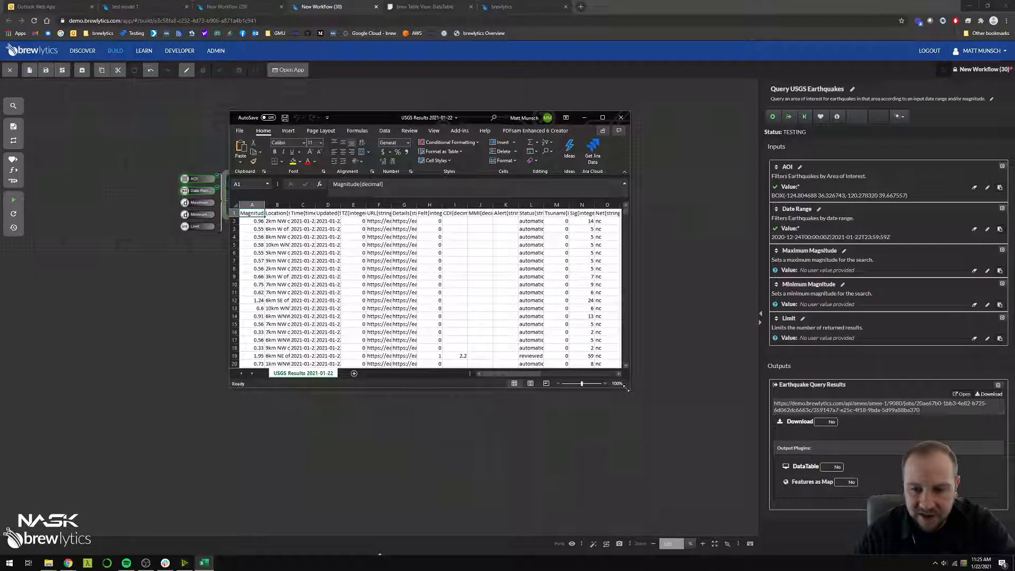
pyautogui.moveTo(631, 392); pyautogui.dragTo(769, 475)
# Widen the Magnitude, Location and Time columns of the spreadsheet so their contents can be read
pyautogui.click(378, 340)
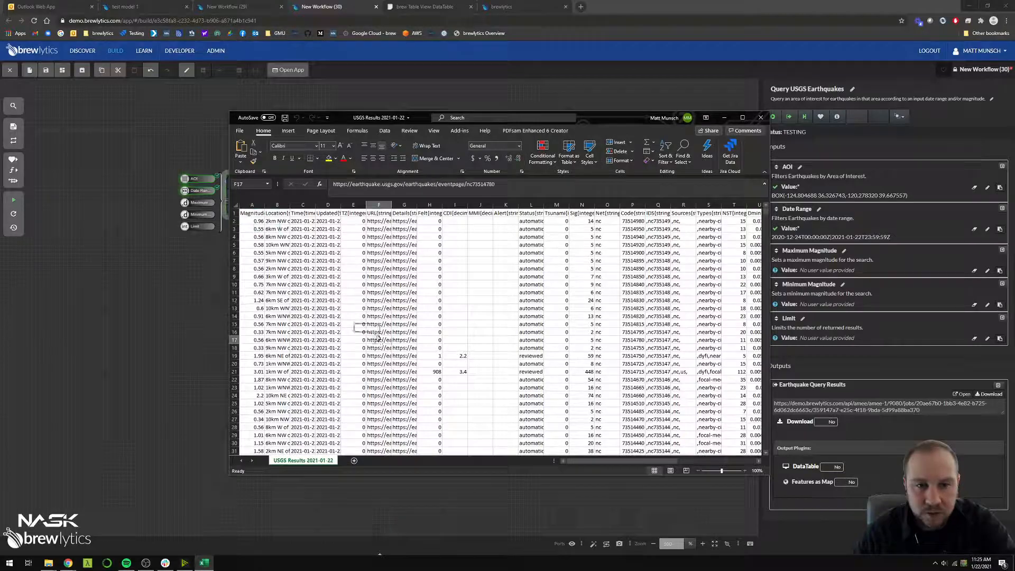
pyautogui.moveTo(267, 206); pyautogui.dragTo(380, 206)
pyautogui.click(314, 245)
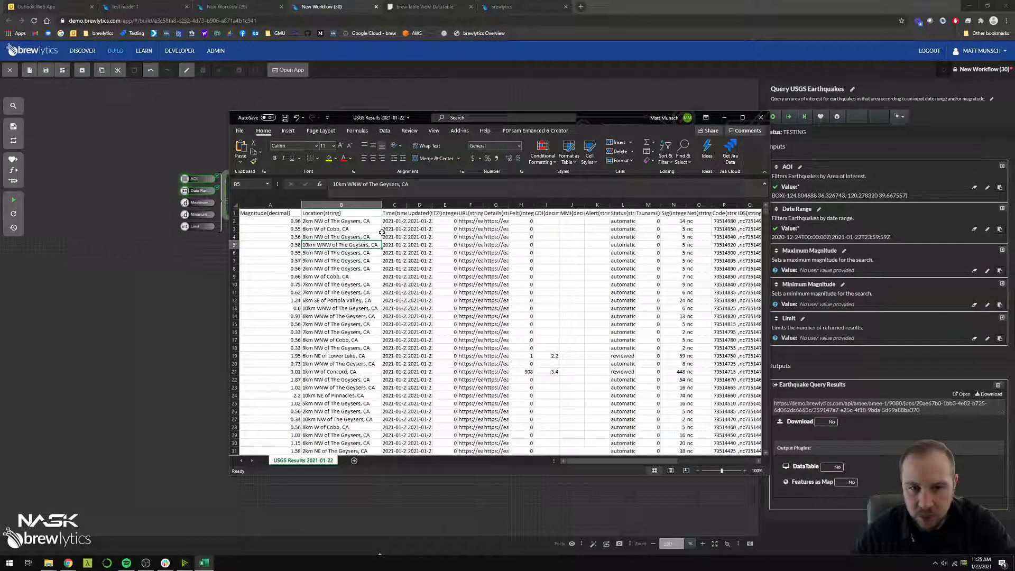
pyautogui.click(394, 229)
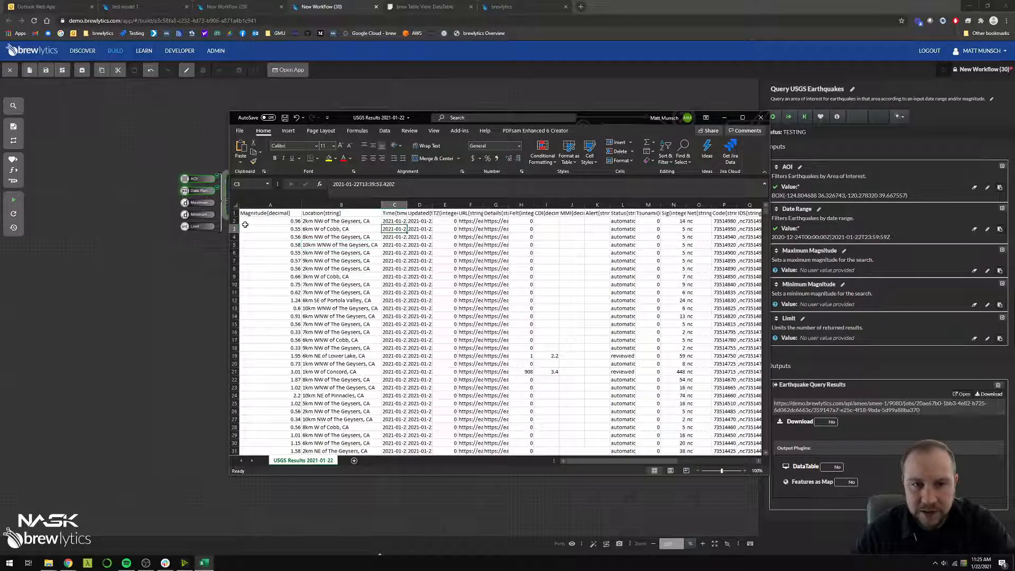
pyautogui.click(288, 222)
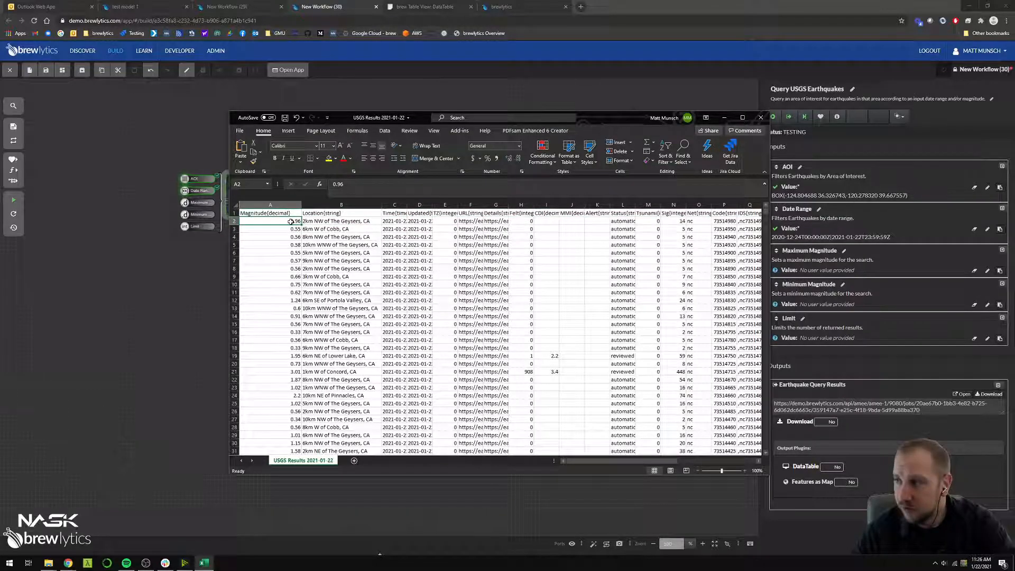
pyautogui.moveTo(407, 206); pyautogui.dragTo(463, 206)
# Examine the Longitude, Latitude, NST and PointObject columns of the spreadsheet, including the column type in the PointObject header
pyautogui.moveTo(579, 460); pyautogui.dragTo(634, 459)
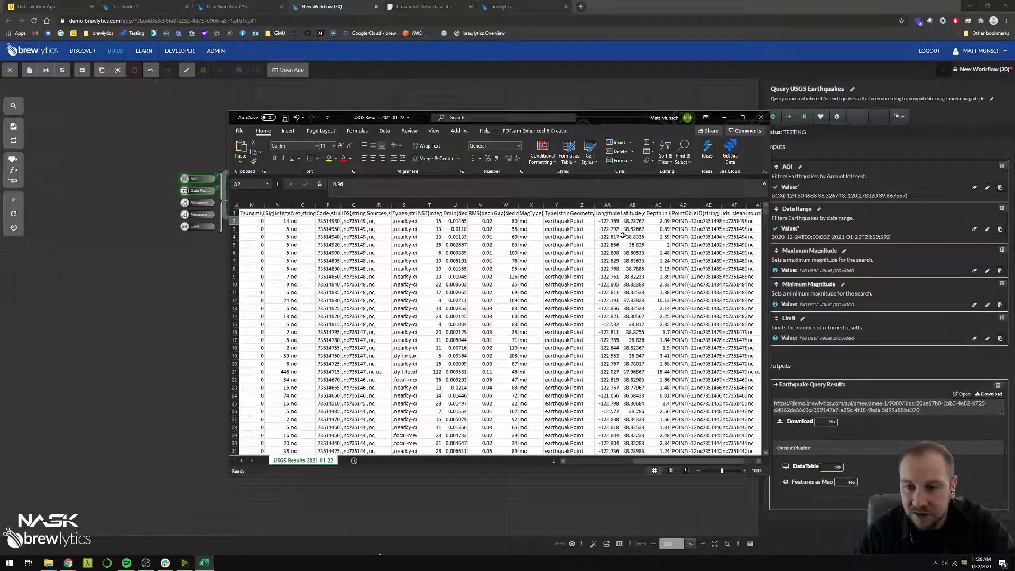
pyautogui.click(611, 205)
pyautogui.moveTo(612, 205); pyautogui.dragTo(636, 205)
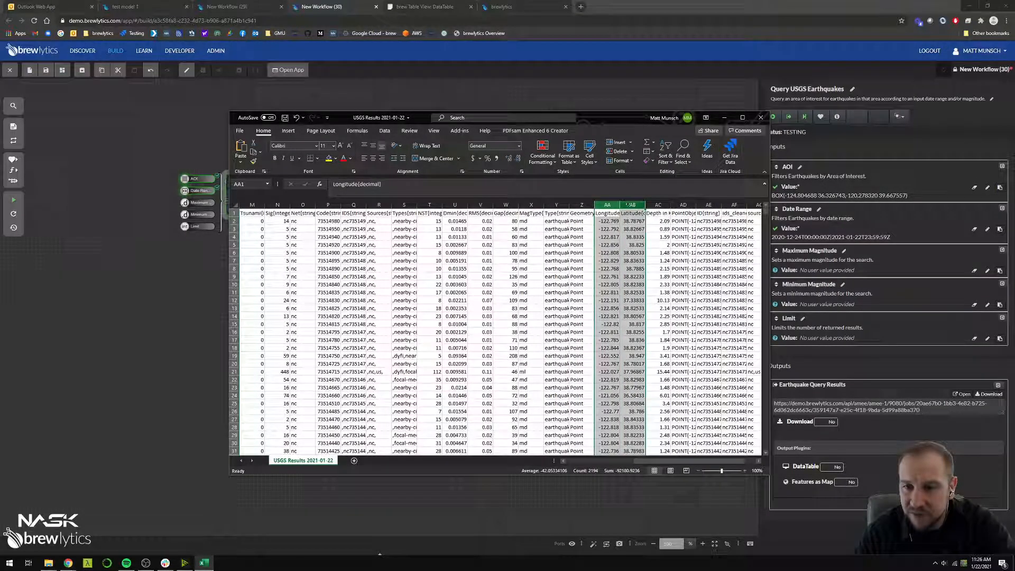
pyautogui.click(637, 229)
pyautogui.click(429, 212)
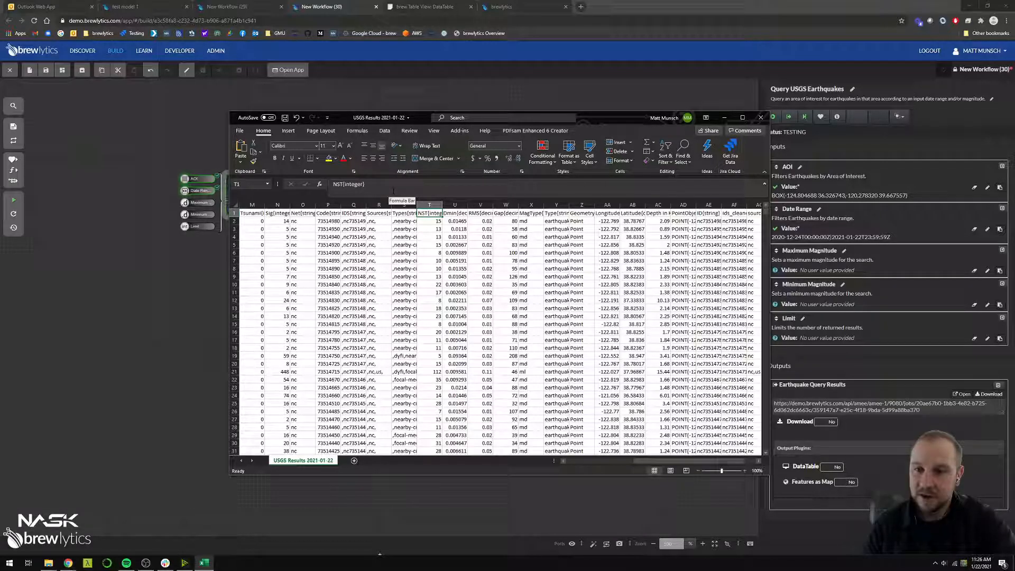
pyautogui.click(683, 213)
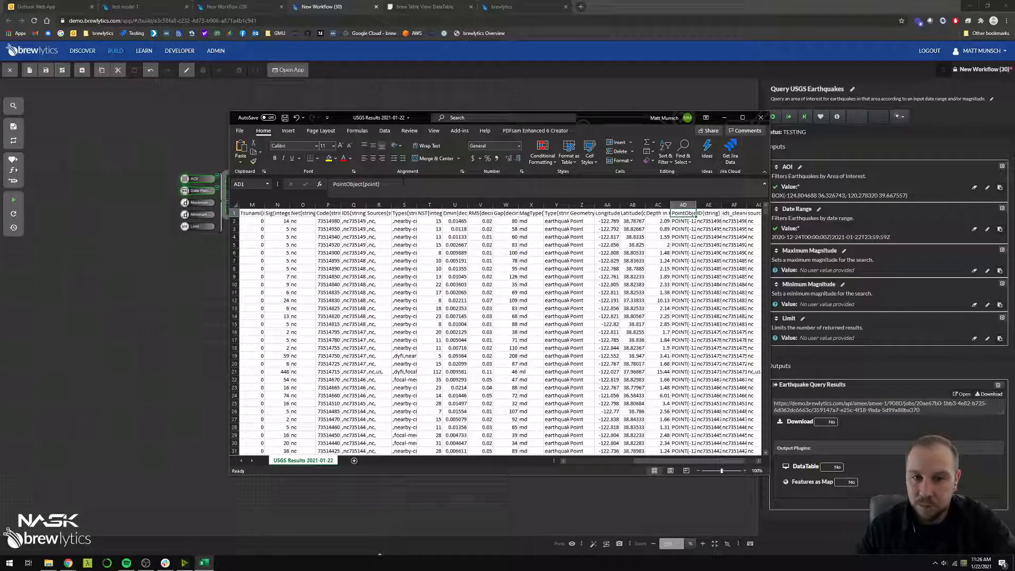
pyautogui.click(403, 182)
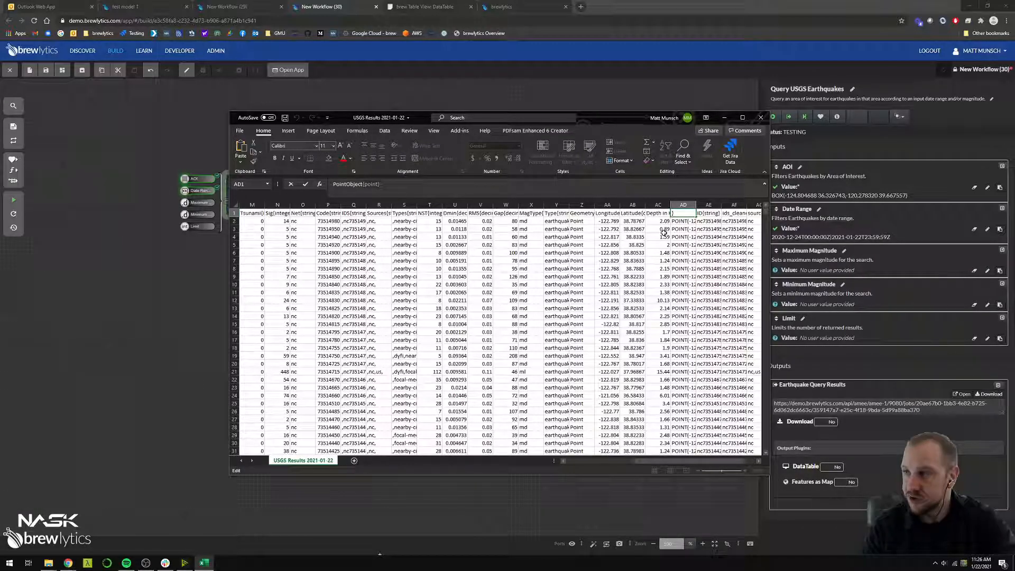
pyautogui.press('Return')
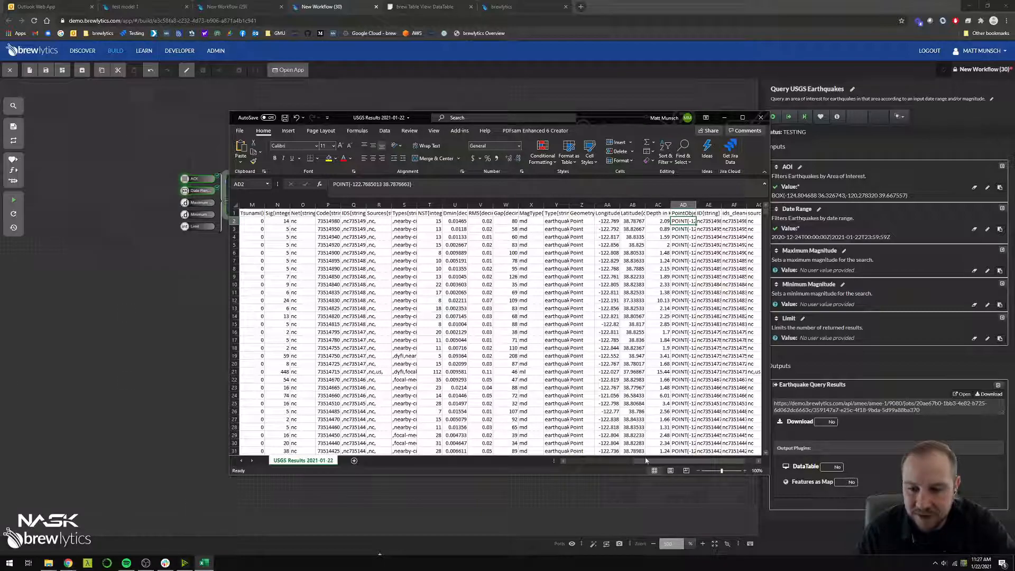
# Return to the start of the sheet and review the whole Magnitude column
pyautogui.moveTo(645, 460); pyautogui.dragTo(576, 460)
pyautogui.click(283, 282)
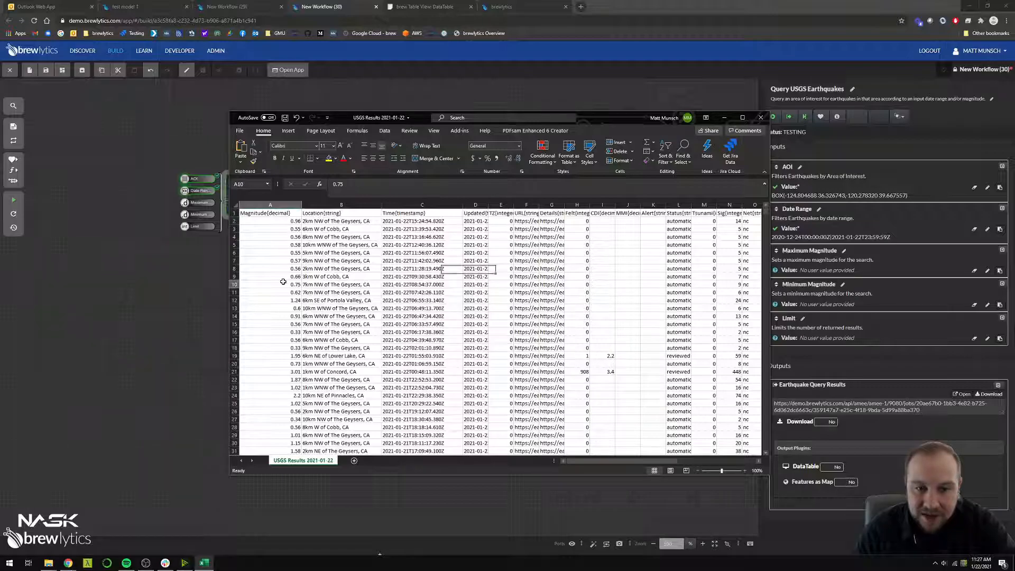
pyautogui.scroll(-4, 284, 282)
pyautogui.scroll(4, 288, 284)
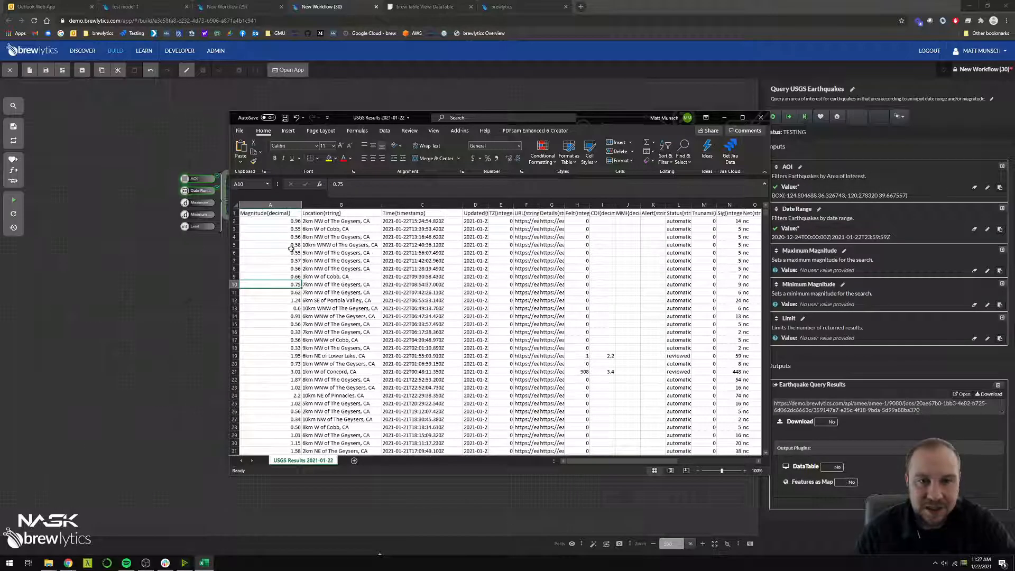
pyautogui.click(281, 204)
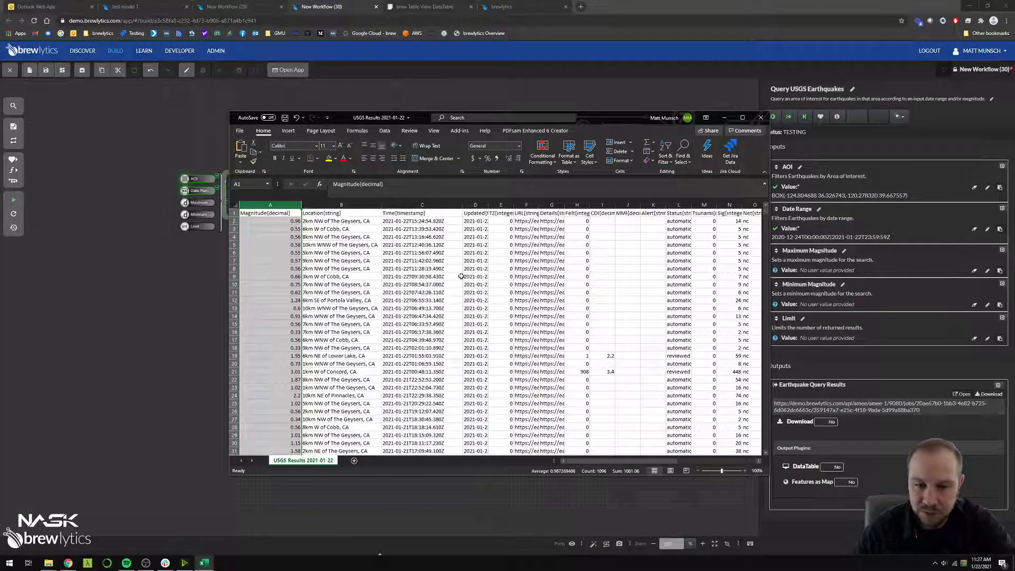
# Switch back to brewlytics, search the components for "filter" and place Filter Table Rows below Query USGS Earthquakes
pyautogui.click(724, 120)
pyautogui.click(424, 296)
pyautogui.write('filter')
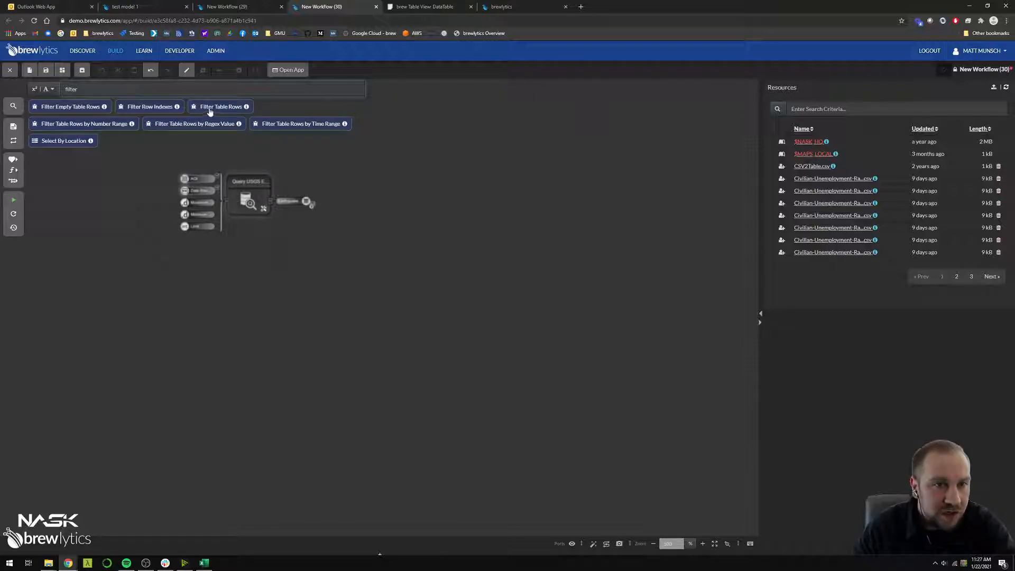
pyautogui.moveTo(209, 111); pyautogui.dragTo(324, 259)
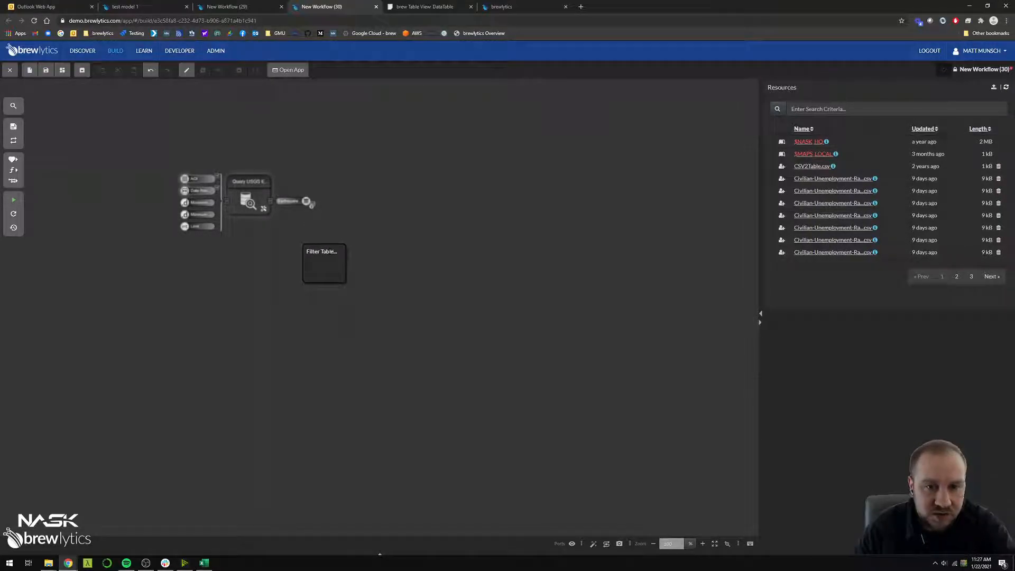
pyautogui.click(362, 278)
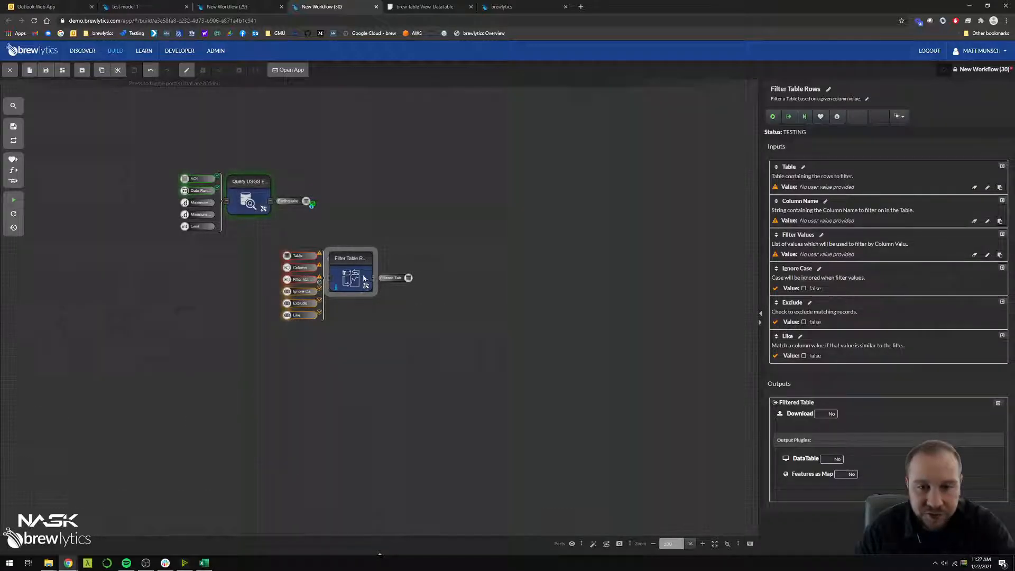
pyautogui.moveTo(362, 278); pyautogui.dragTo(378, 276)
pyautogui.moveTo(284, 243); pyautogui.dragTo(331, 342)
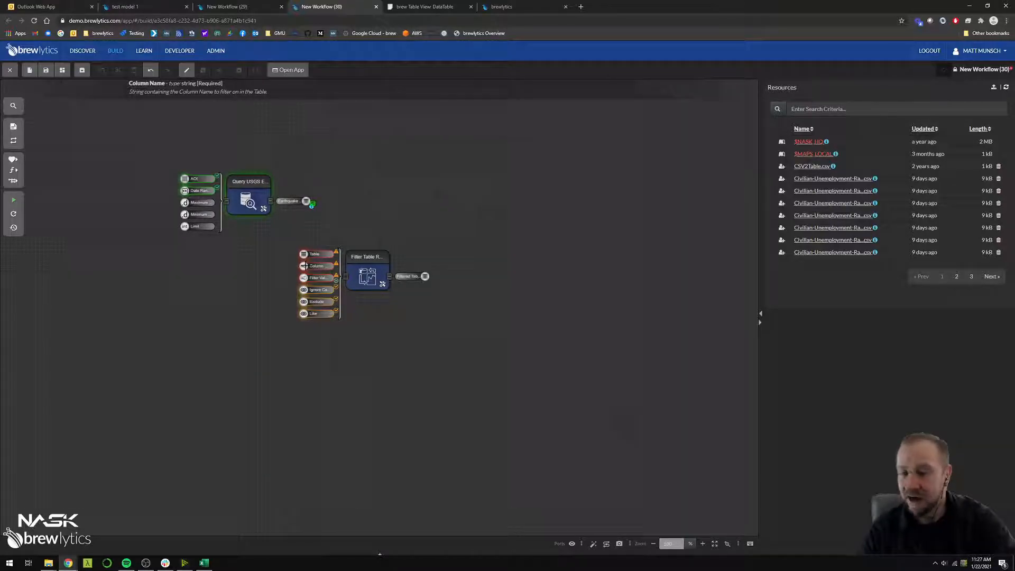
# Test-run the workflow to check Filter Table Rows for errors, and connect Earthquake Query Results to its Table input
pyautogui.click(13, 200)
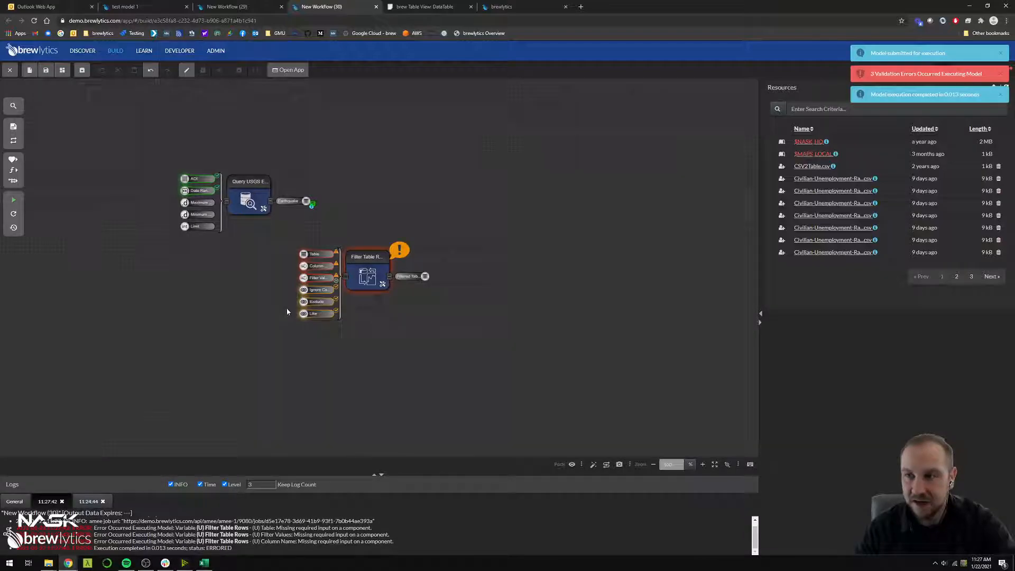
pyautogui.moveTo(402, 251)
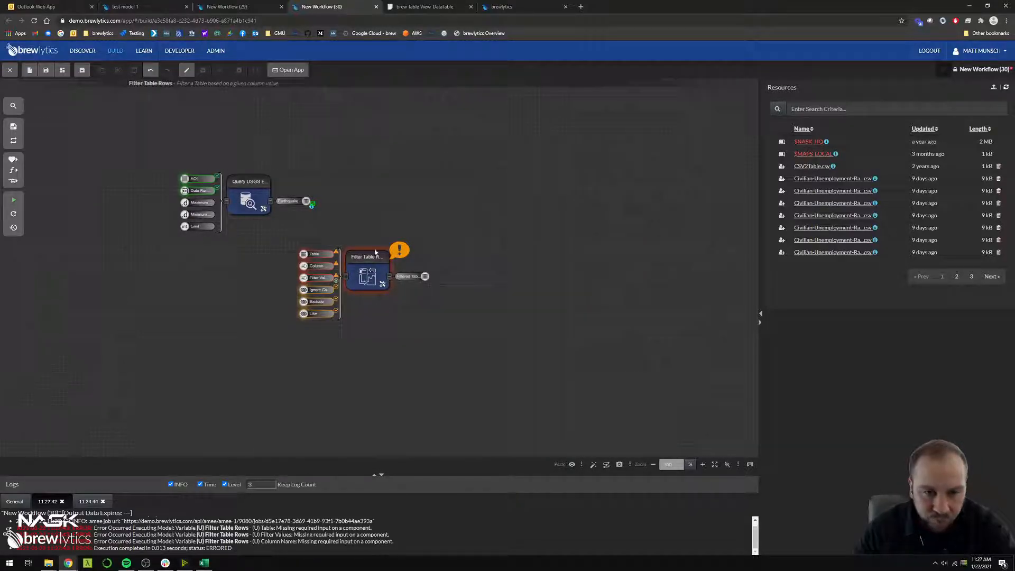
pyautogui.moveTo(305, 253)
pyautogui.moveTo(306, 201); pyautogui.dragTo(303, 254)
# Set the Column Name input of Filter Table Rows to Magnitude
pyautogui.click(367, 272)
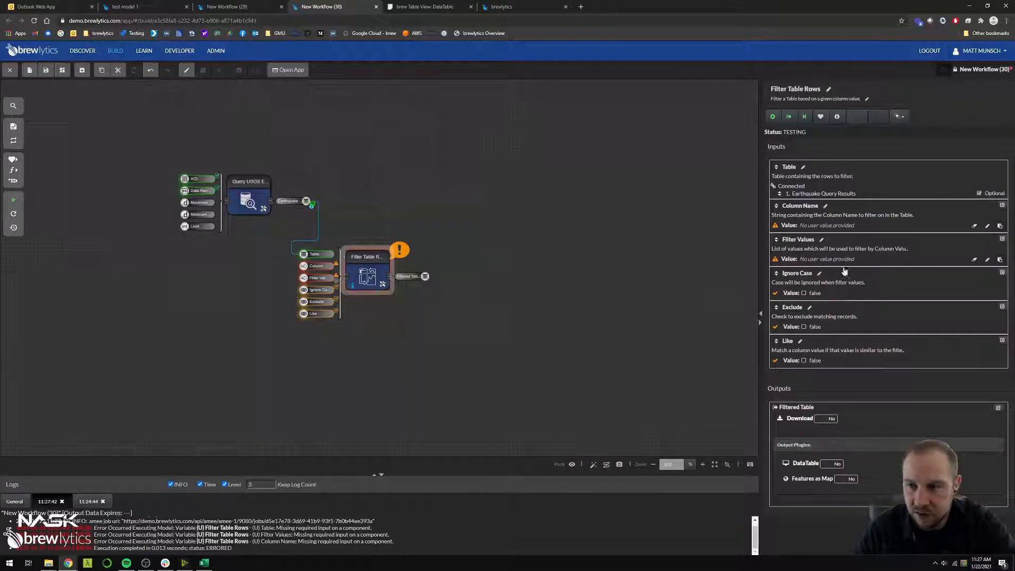
pyautogui.click(845, 226)
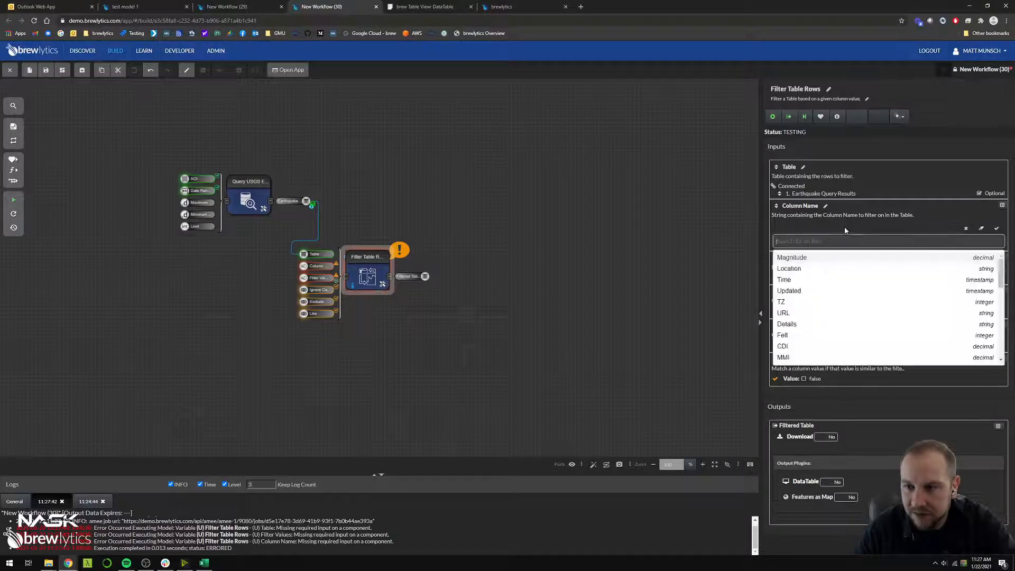
pyautogui.click(829, 257)
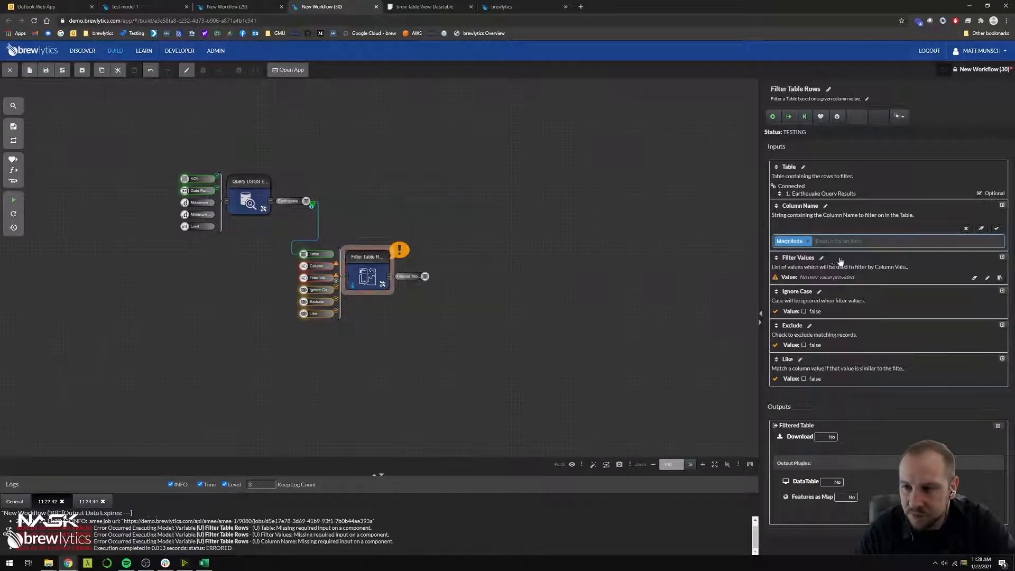
pyautogui.click(997, 228)
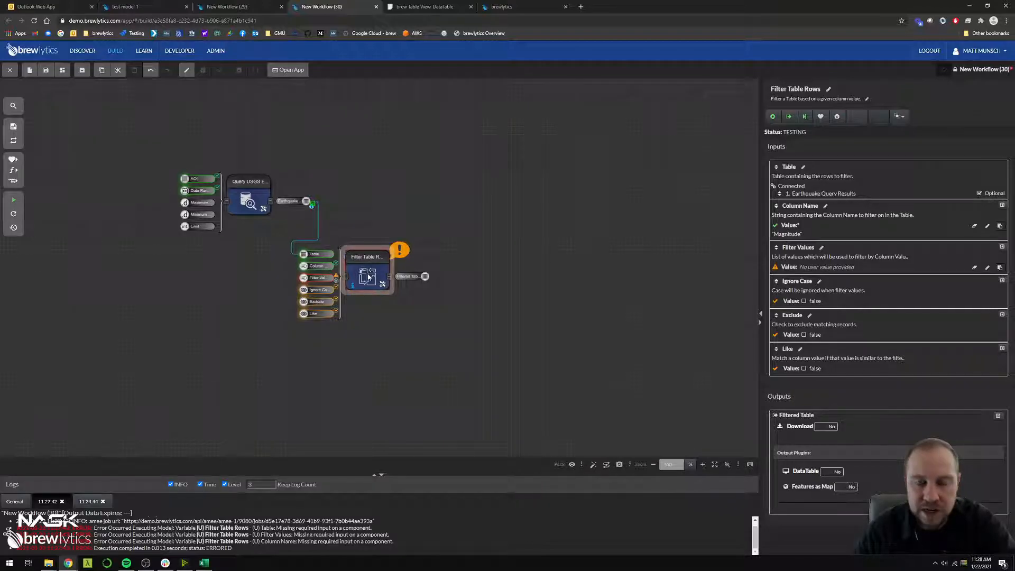
# Sort the earthquake DataTable by the Net column in descending order to examine its values
pyautogui.click(427, 7)
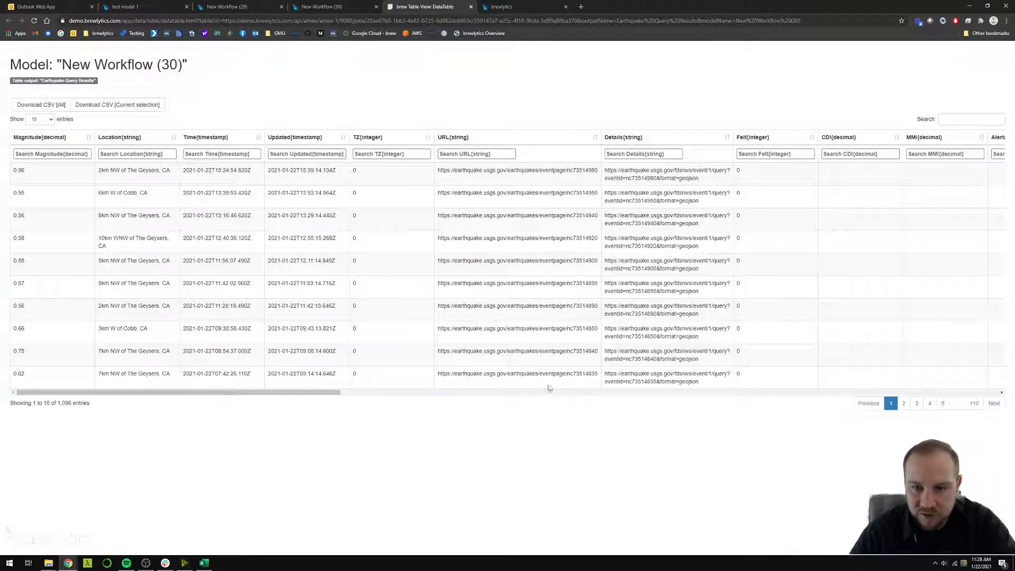
pyautogui.moveTo(305, 394); pyautogui.dragTo(588, 384)
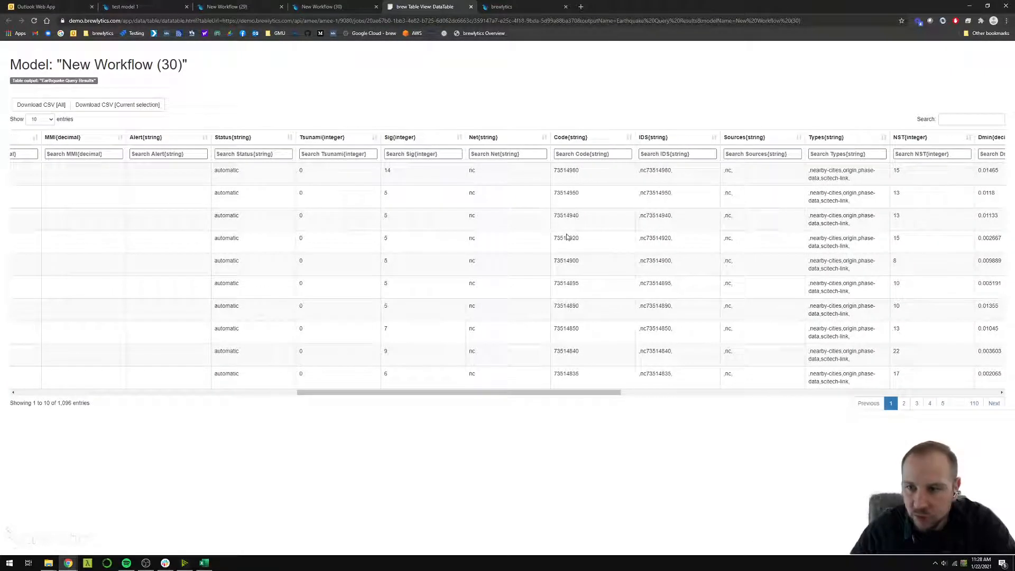
pyautogui.click(540, 140)
pyautogui.click(540, 140)
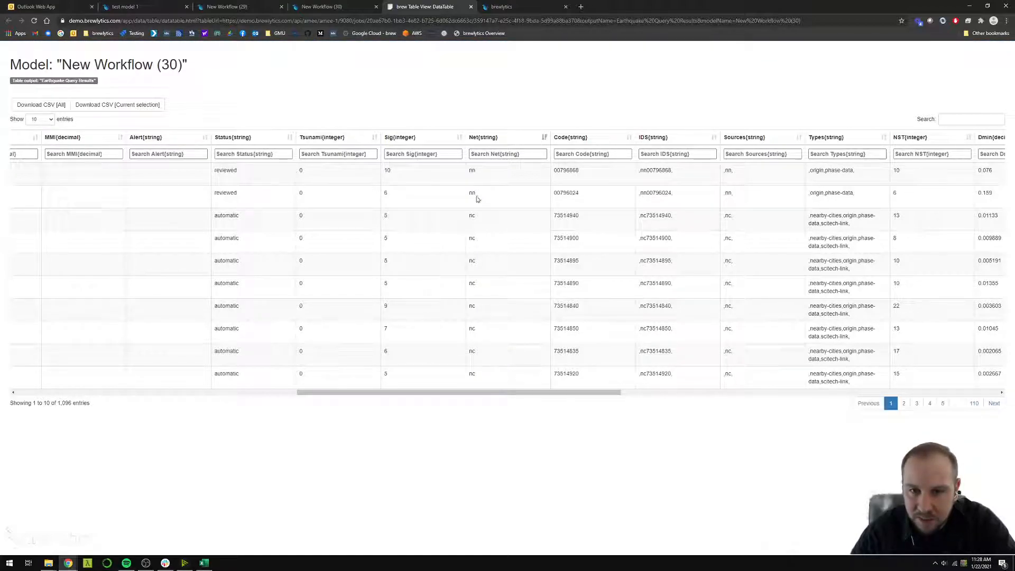
# Sort the earthquake DataTable by the Type column in descending order and copy the value "quarry blast"
pyautogui.moveTo(516, 394); pyautogui.dragTo(706, 271)
pyautogui.click(633, 138)
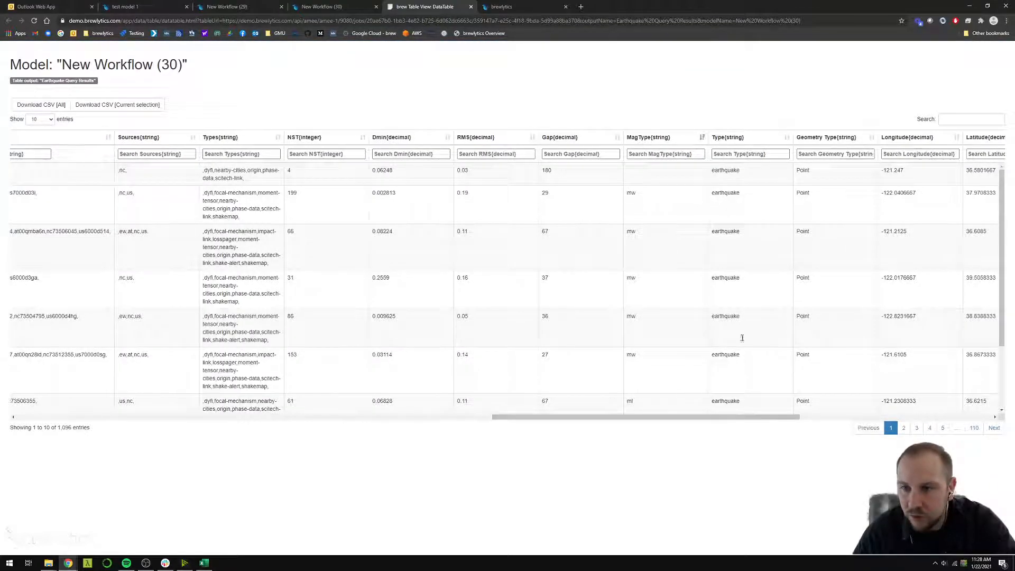
pyautogui.click(786, 143)
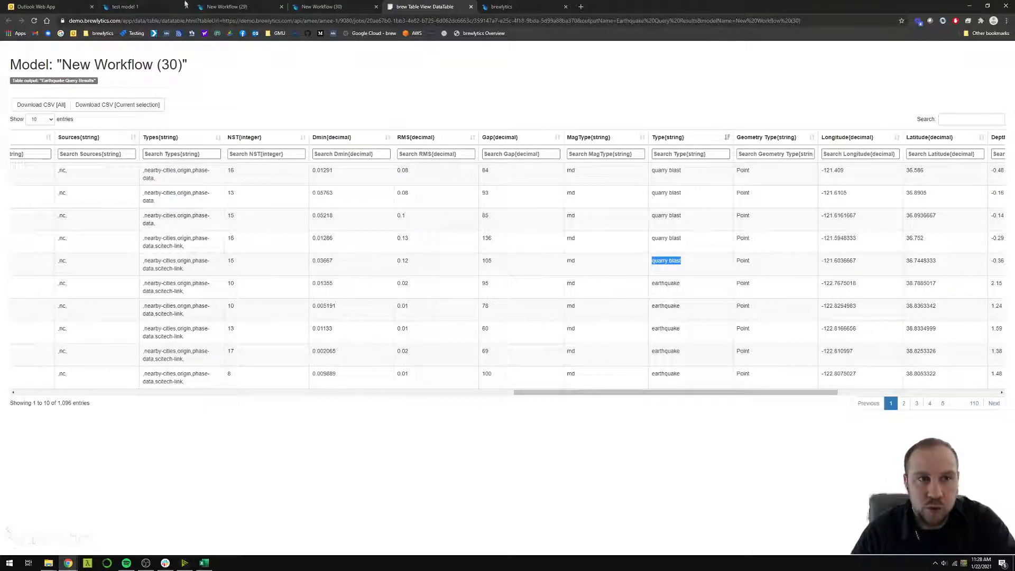
# Return to New Workflow (30) and set the Column Name input of Filter Table Rows to Type
pyautogui.click(344, 8)
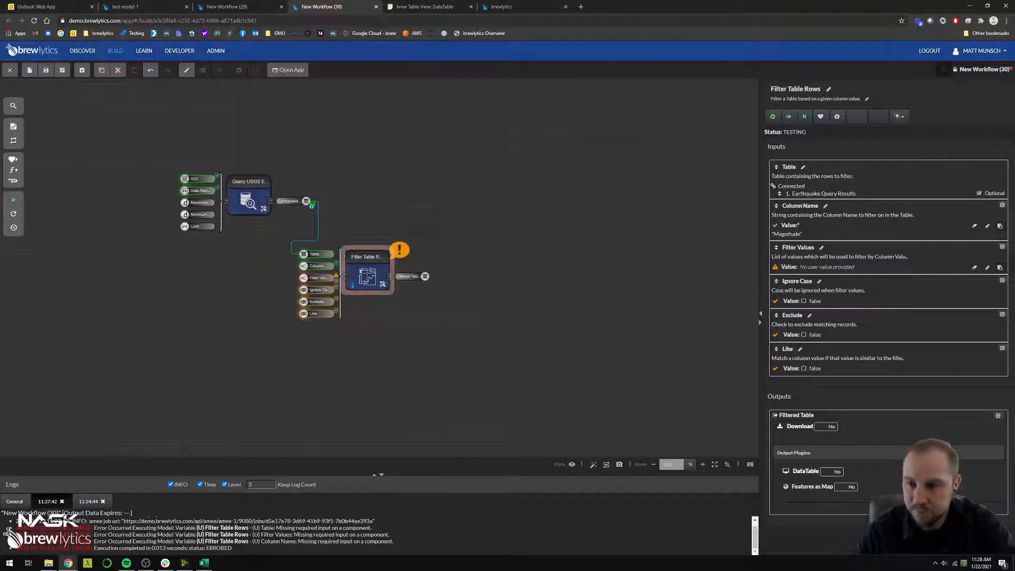
pyautogui.click(793, 235)
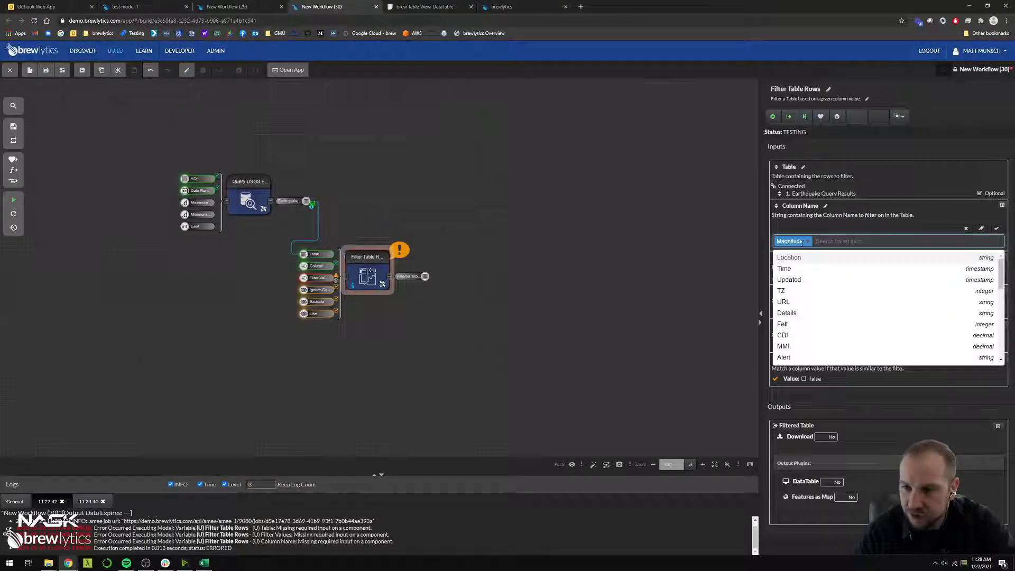
pyautogui.scroll(-3, 806, 294)
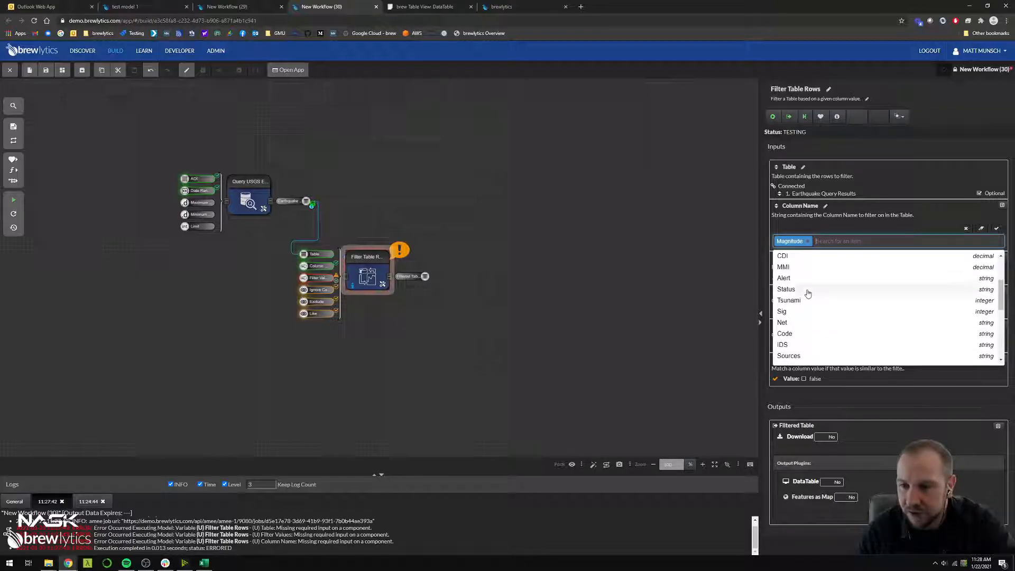
pyautogui.scroll(-3, 805, 299)
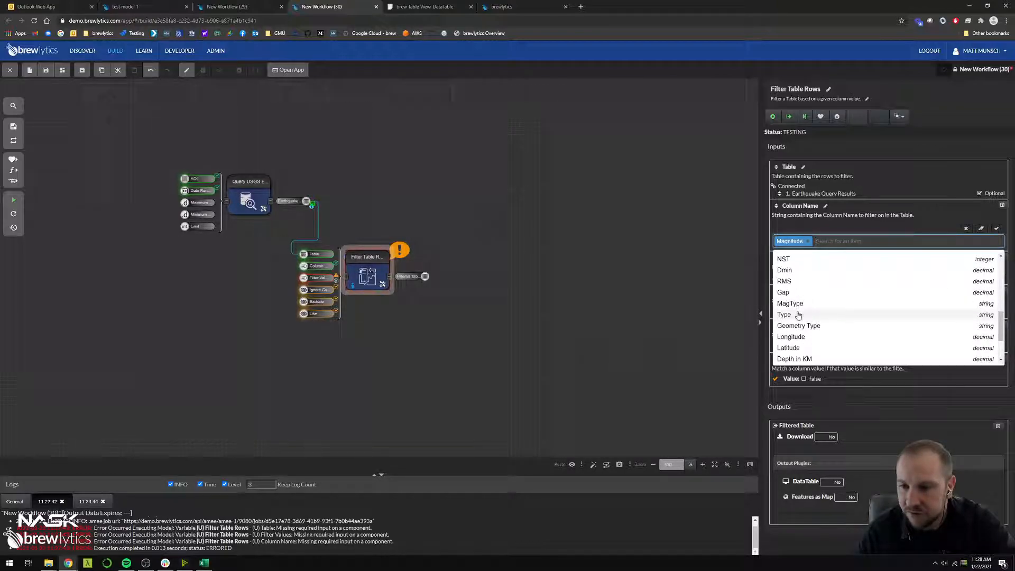
pyautogui.click(431, 6)
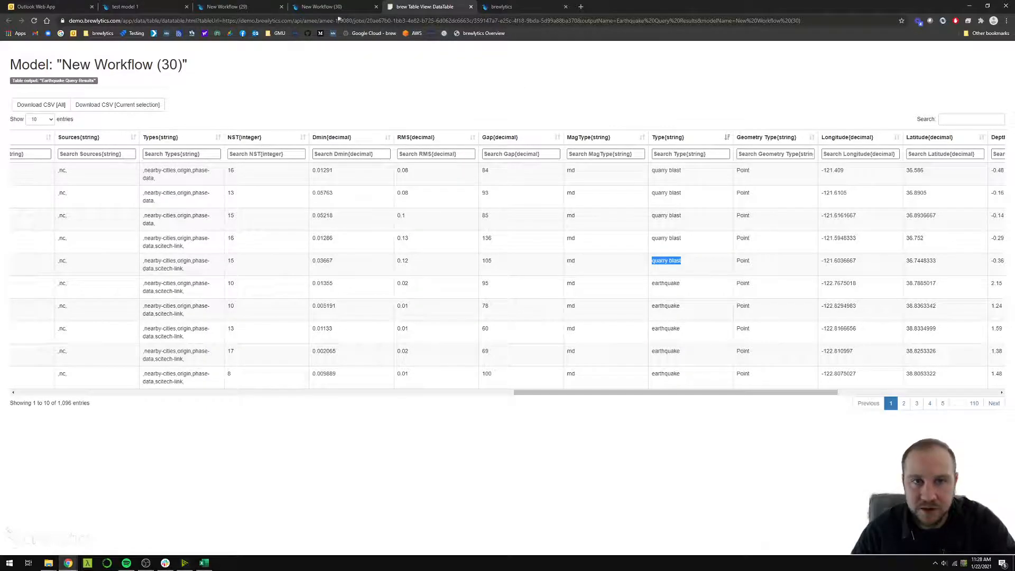
pyautogui.click(325, 6)
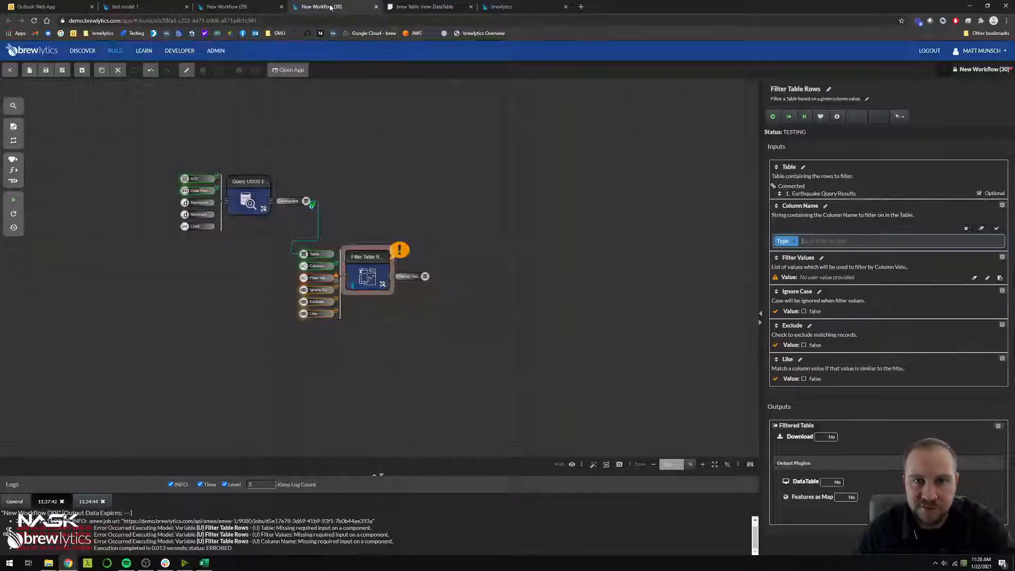
pyautogui.click(997, 229)
# Set the Filter Values list of Filter Table Rows to the single entry "quarry blast"
pyautogui.click(811, 268)
pyautogui.write('quarry blast')
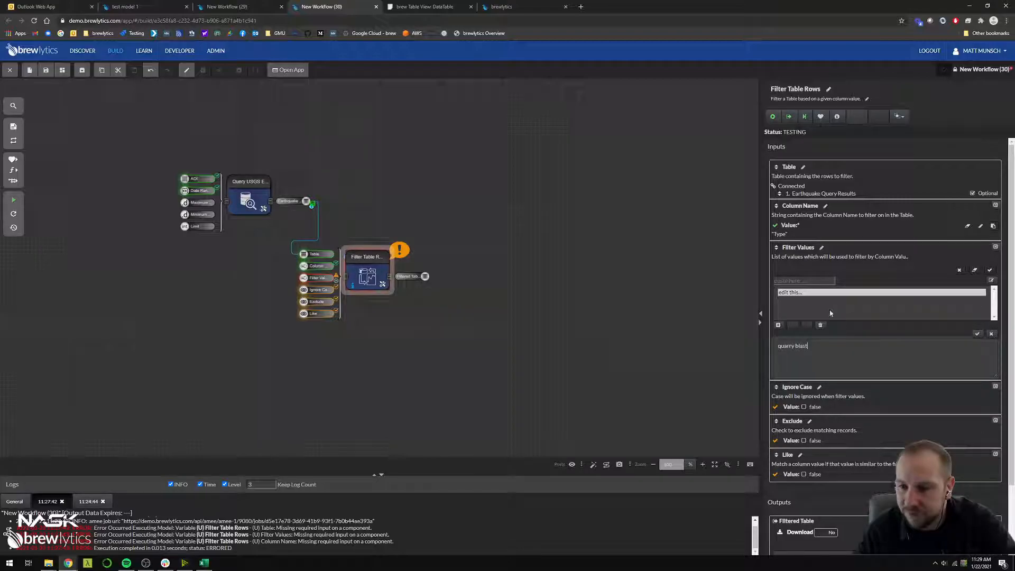
pyautogui.click(976, 334)
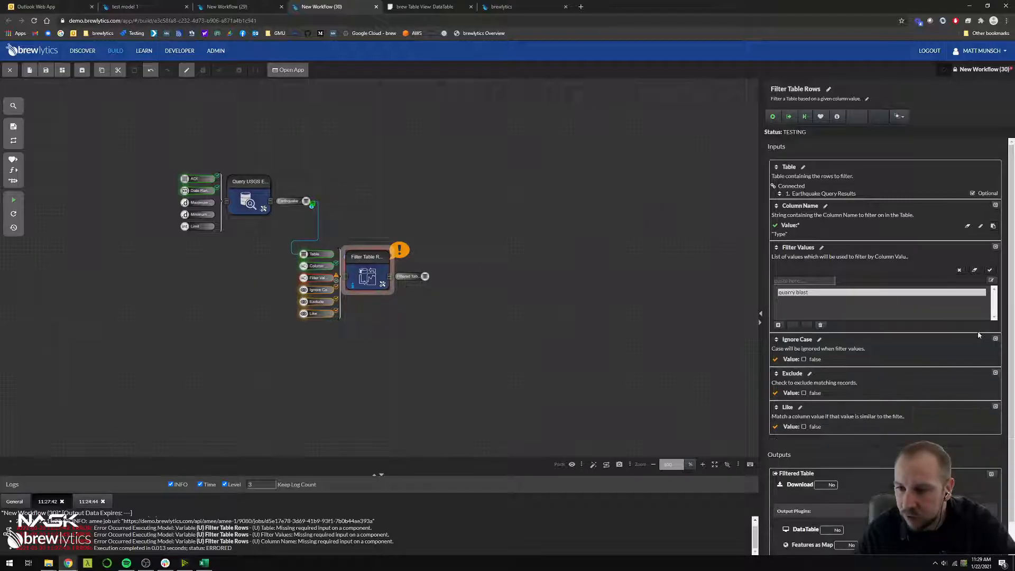
pyautogui.click(991, 272)
# Run the workflow through Filter Table Rows and open its Filtered Table output as a DataTable to examine the magnitudes
pyautogui.click(367, 270)
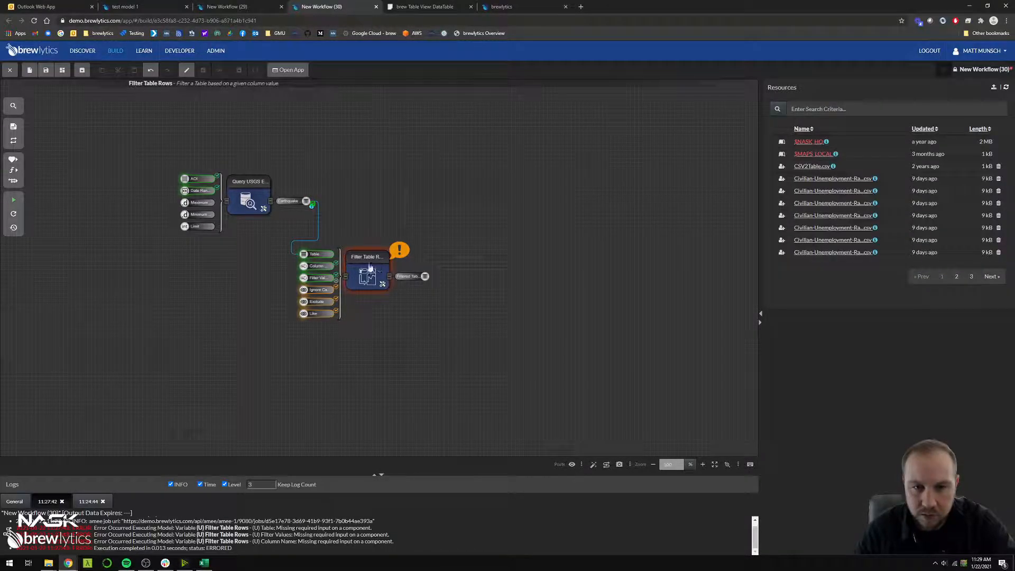
pyautogui.hotkey('ctrl', 'e')
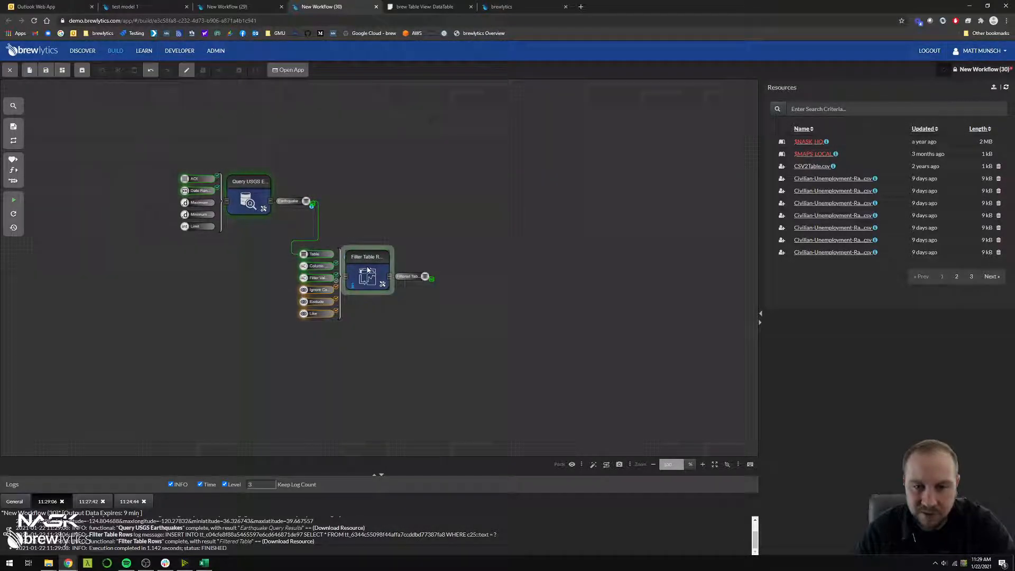
pyautogui.click(367, 270)
pyautogui.click(808, 503)
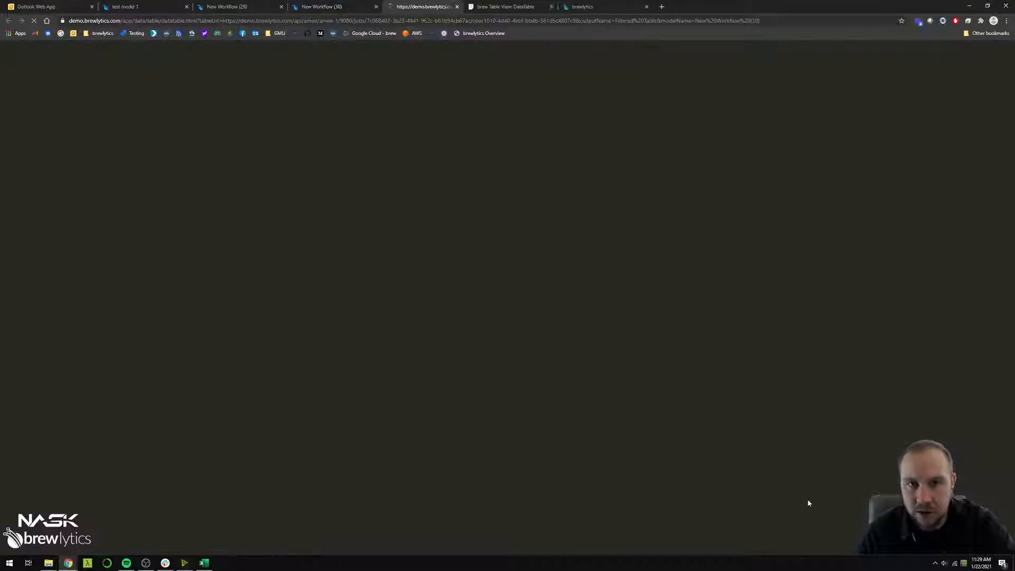
pyautogui.moveTo(95, 281); pyautogui.dragTo(27, 182)
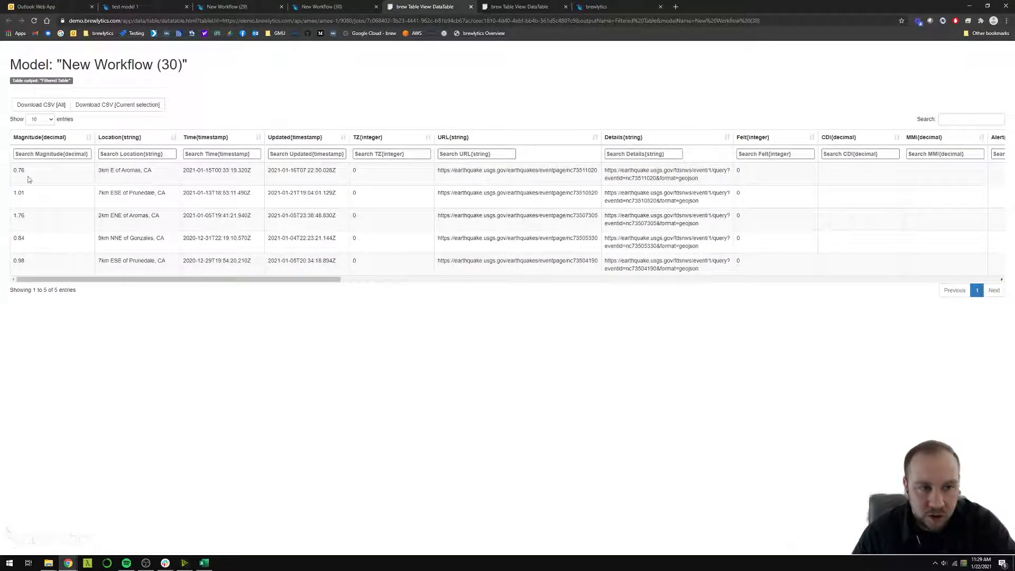
pyautogui.moveTo(27, 217); pyautogui.dragTo(11, 175)
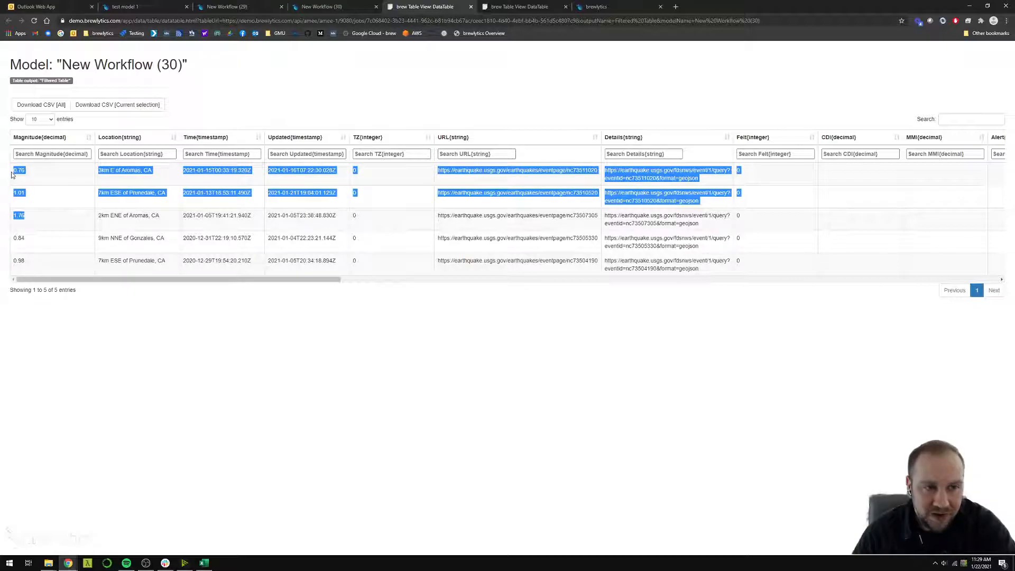
pyautogui.click(36, 198)
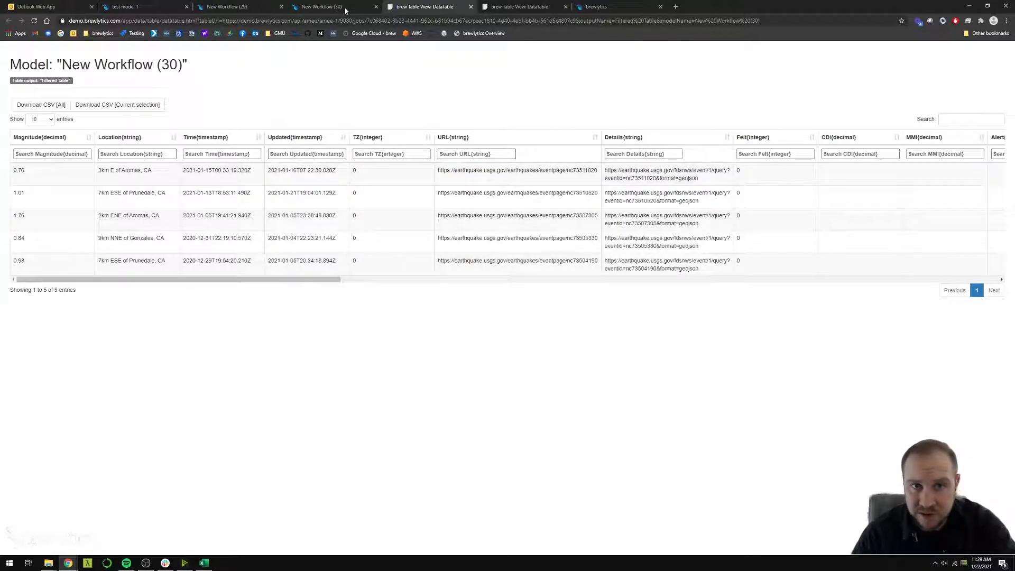
# Back in the workflow, add Filter Table Rows by Number Range beside Filter Table Rows and connect the Filtered Table output to its Table input
pyautogui.click(328, 6)
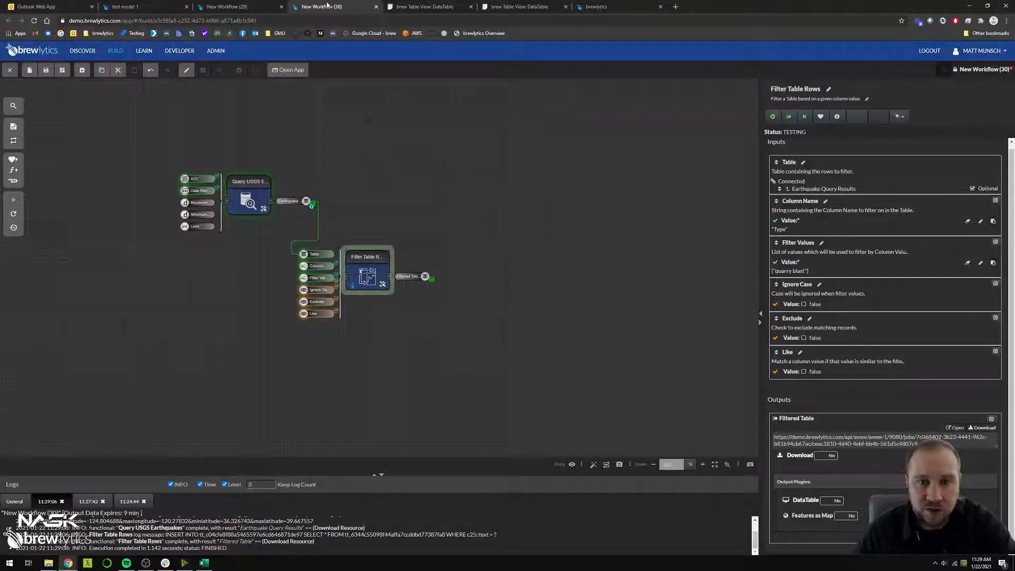
pyautogui.click(429, 216)
pyautogui.hotkey('ctrl', 'f')
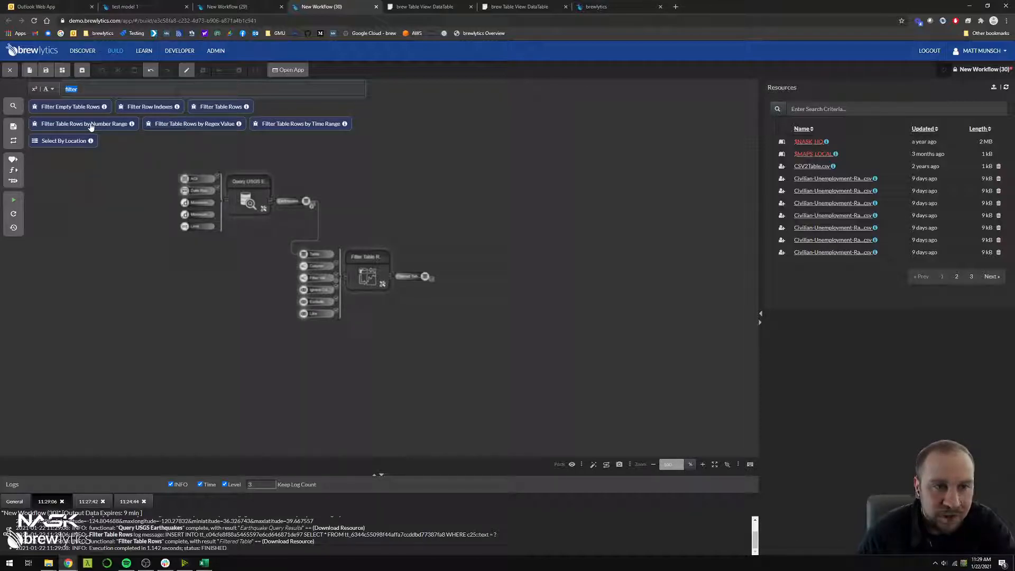
pyautogui.moveTo(91, 125); pyautogui.dragTo(524, 234)
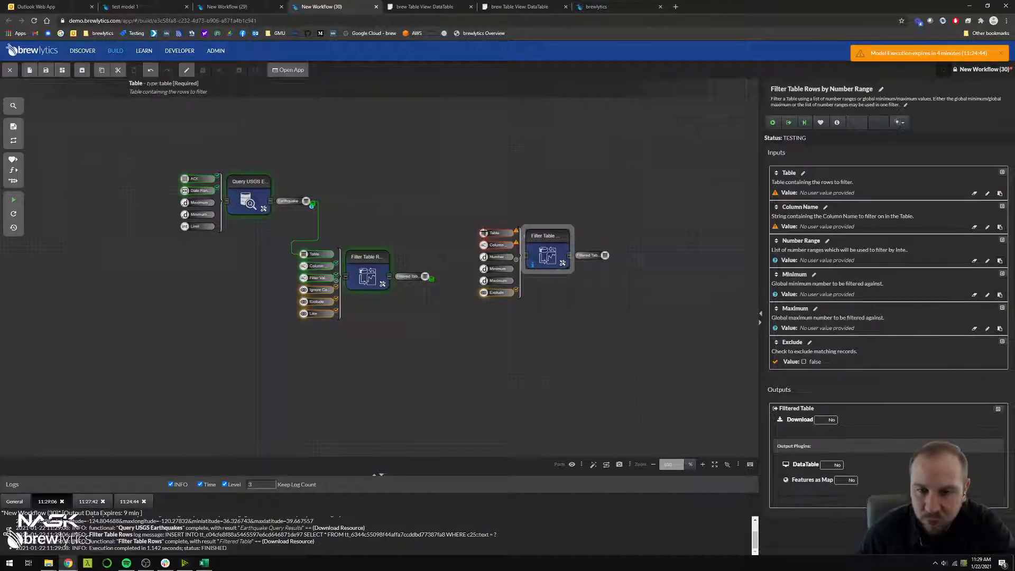
pyautogui.moveTo(483, 233); pyautogui.dragTo(425, 276)
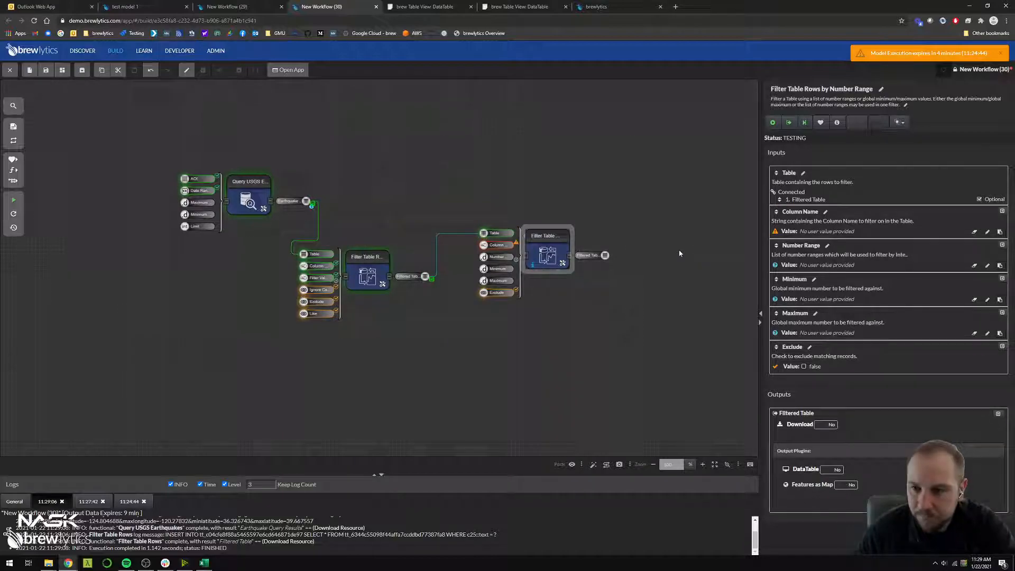
# Configure Filter Table Rows by Number Range with Column Name Magnitude and Minimum 1
pyautogui.click(830, 232)
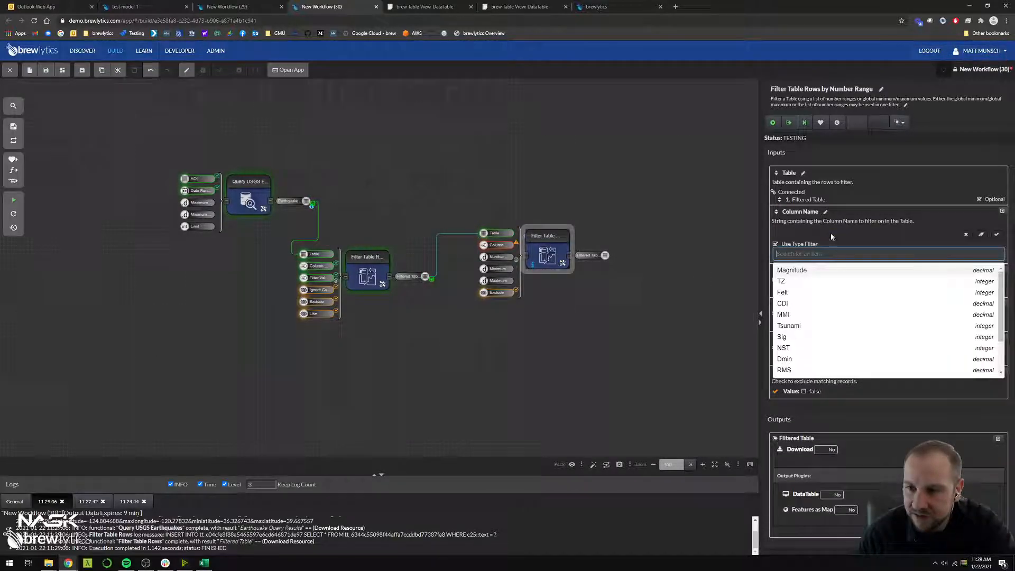
pyautogui.click(820, 270)
pyautogui.click(997, 236)
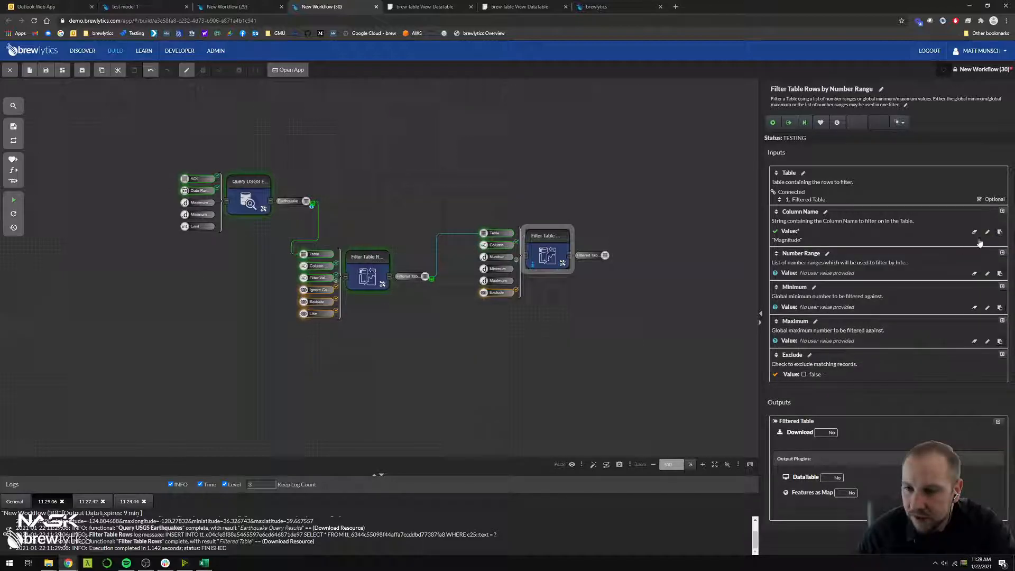
pyautogui.click(827, 307)
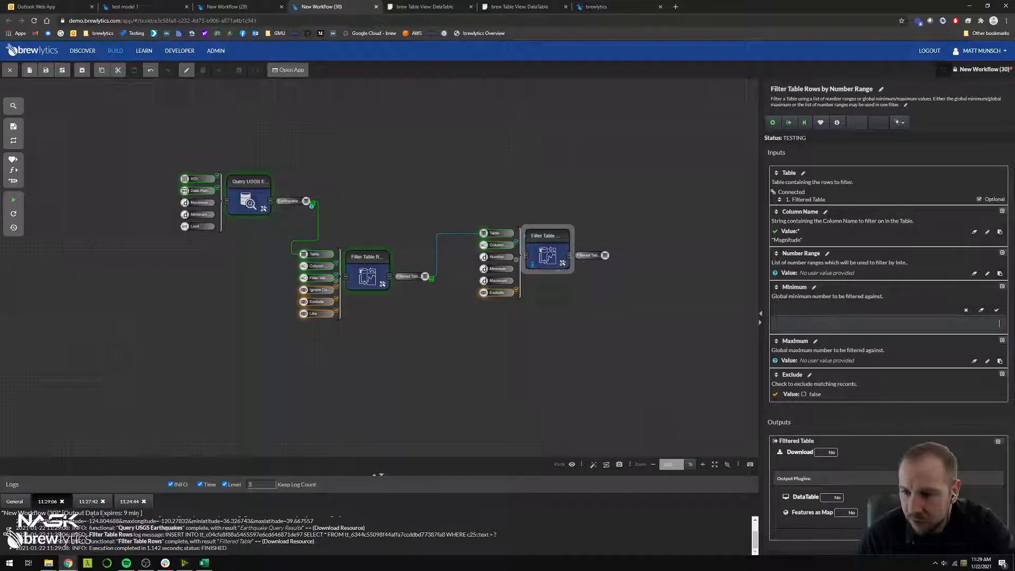
pyautogui.click(997, 311)
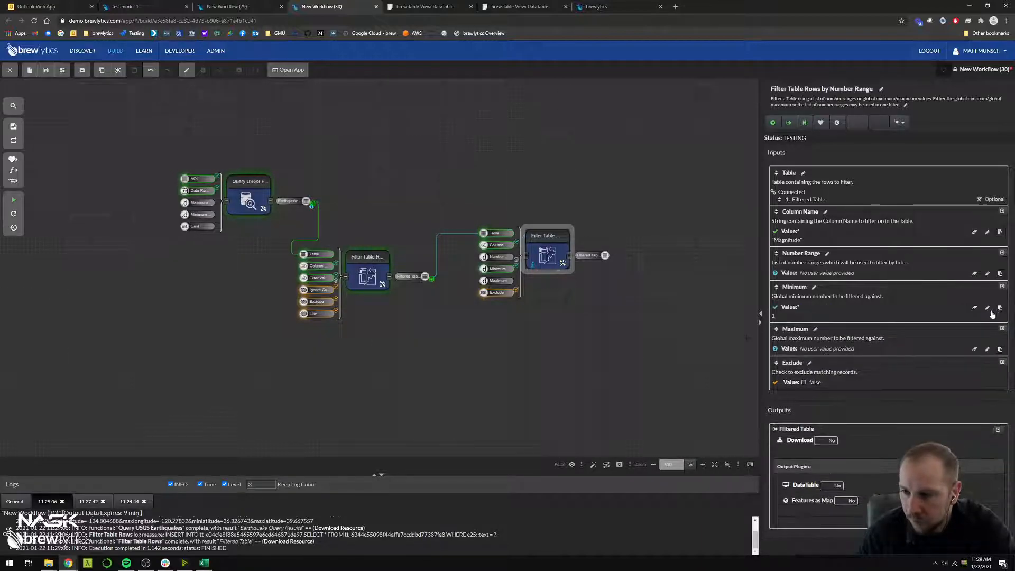
# Run Filter Table Rows by Number Range and open its Filtered Table output as a DataTable to check the remaining magnitudes
pyautogui.click(616, 362)
pyautogui.click(547, 256)
pyautogui.hotkey('ctrl', 'Return')
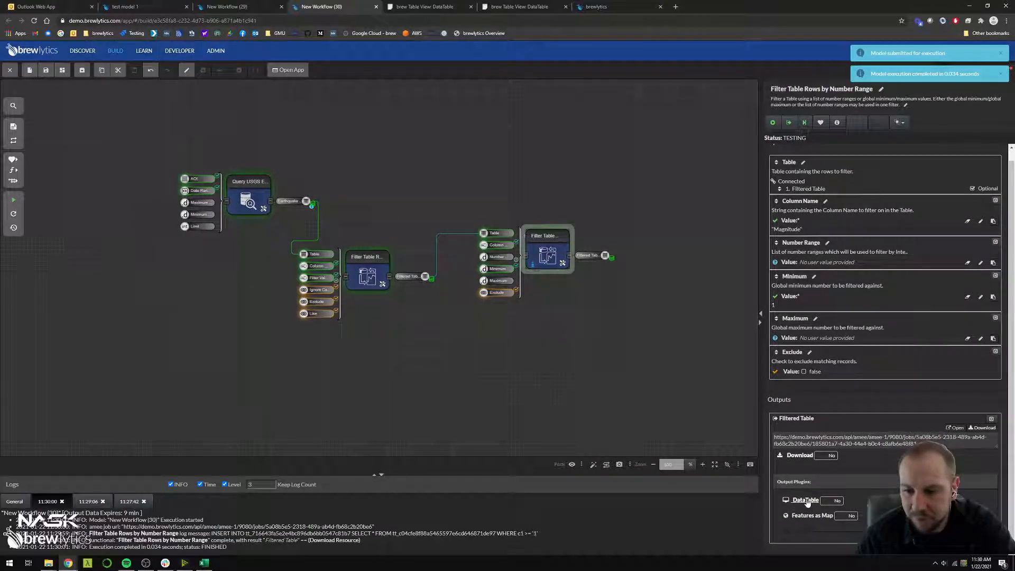
pyautogui.click(805, 500)
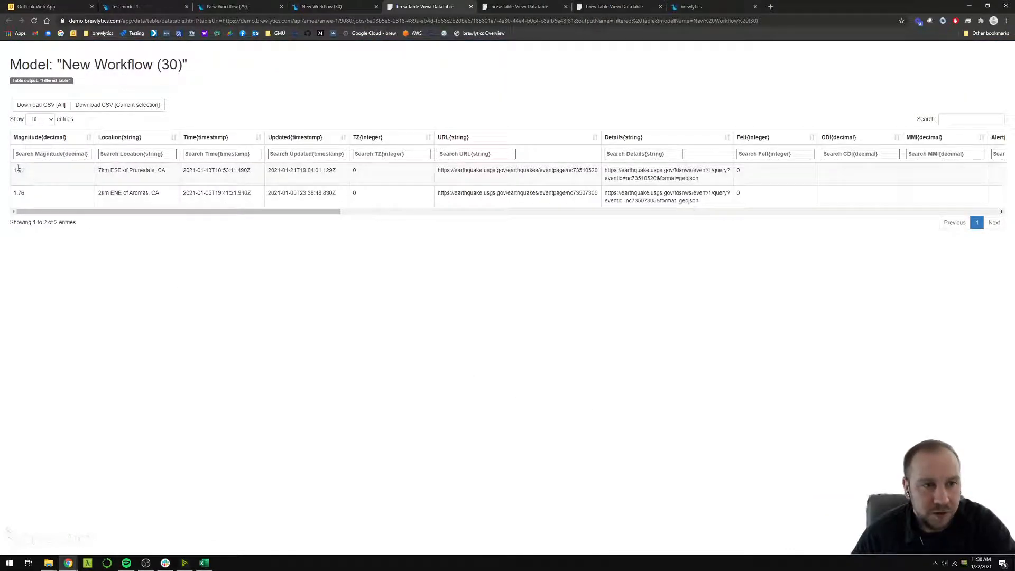
pyautogui.moveTo(17, 172); pyautogui.dragTo(64, 200)
pyautogui.click(70, 202)
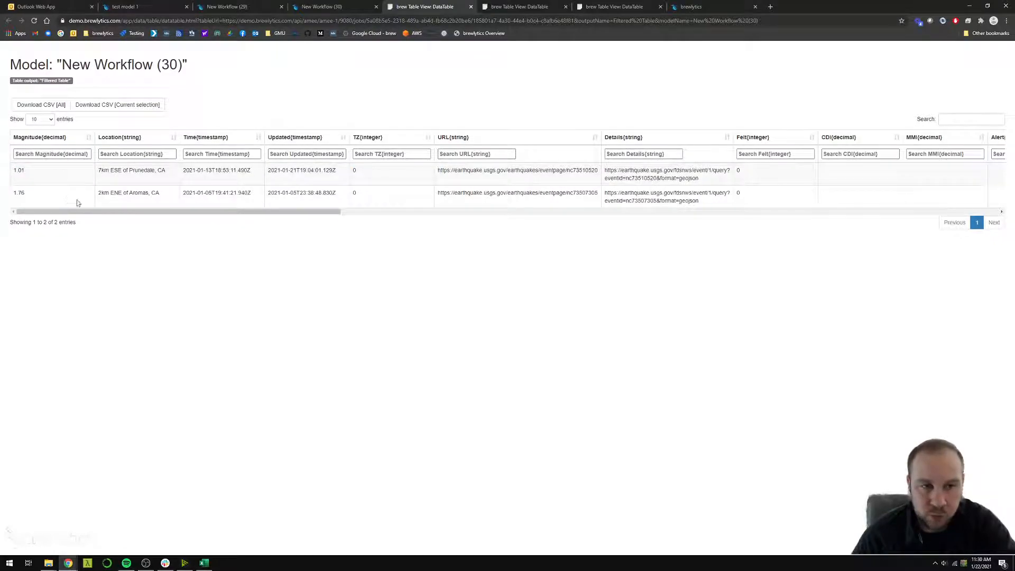
# Back in the workflow, create variables for the AOI and Date Range inputs of Query USGS Earthquakes and space them apart beside it
pyautogui.click(322, 6)
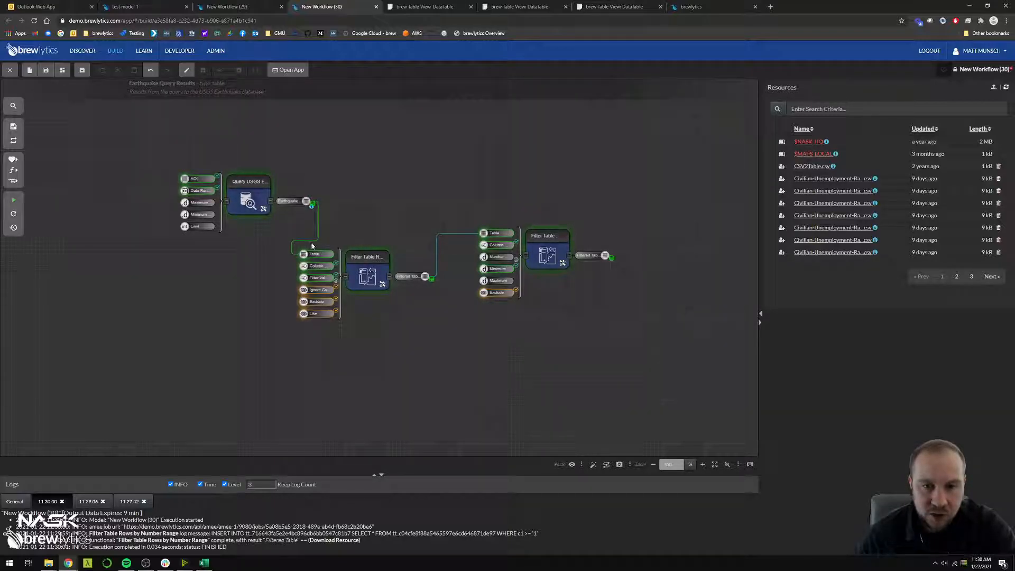
pyautogui.click(365, 269)
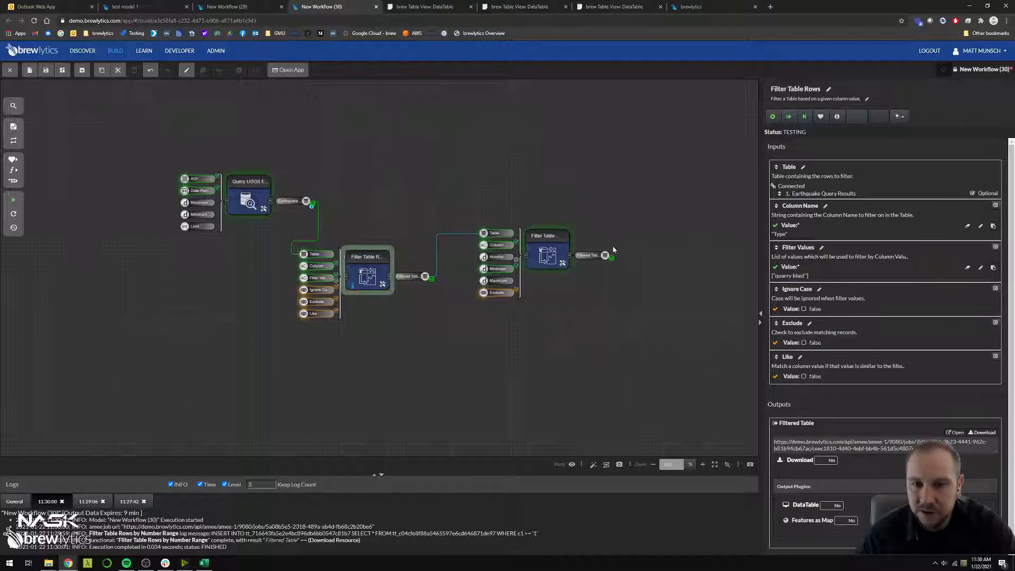
pyautogui.click(548, 255)
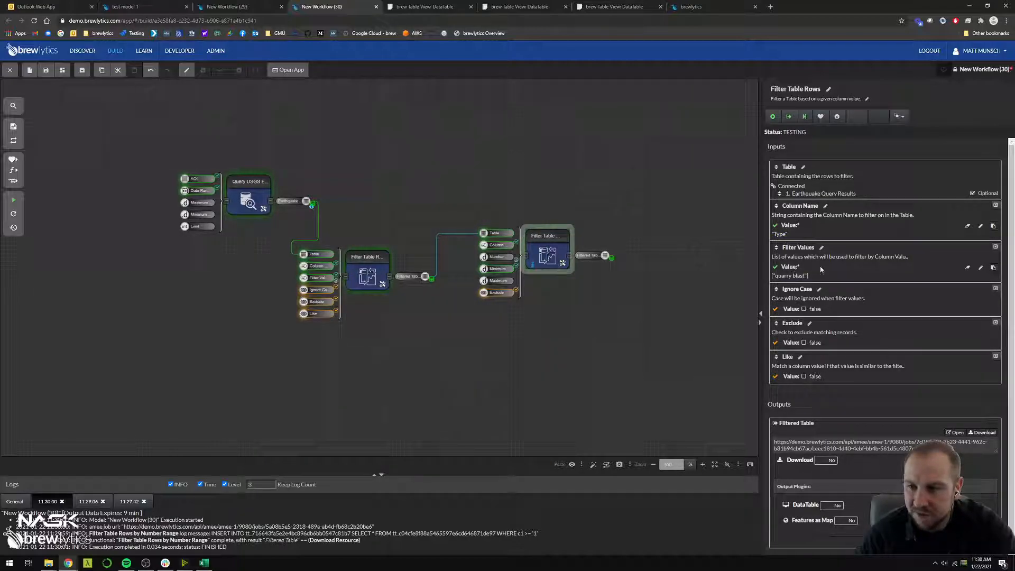
pyautogui.click(641, 305)
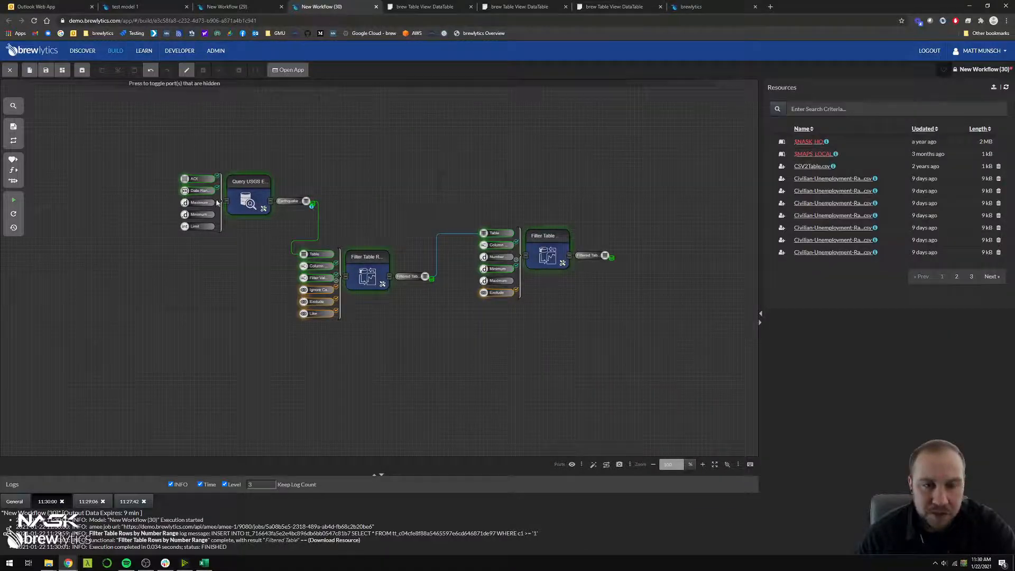
pyautogui.rightClick(184, 178)
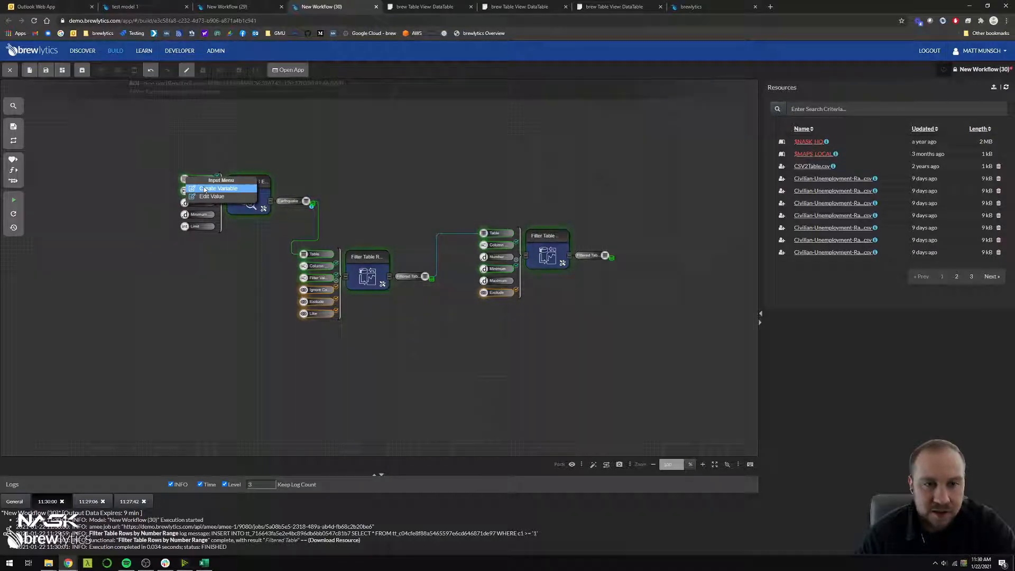
pyautogui.click(203, 189)
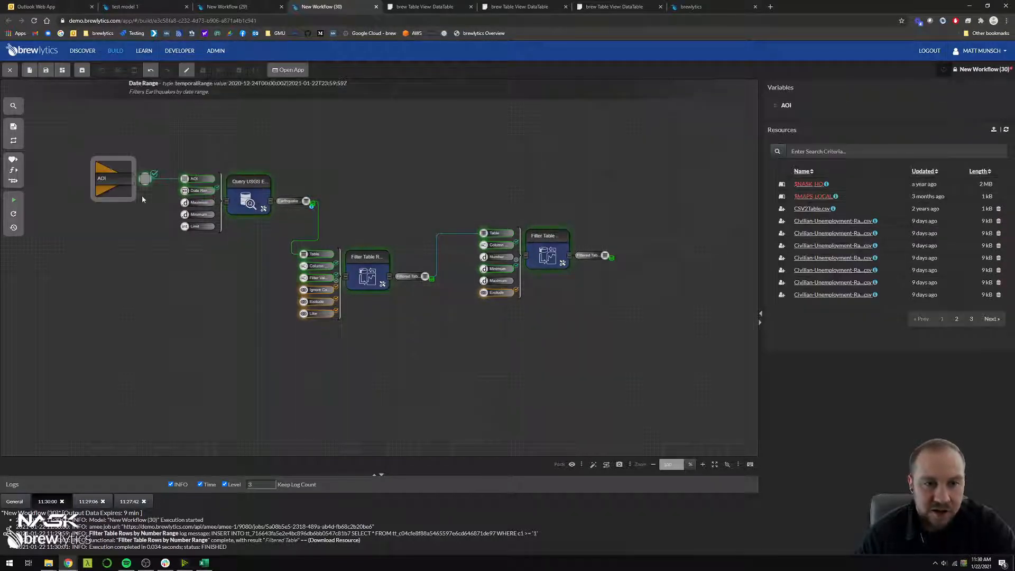
pyautogui.rightClick(184, 190)
pyautogui.click(208, 202)
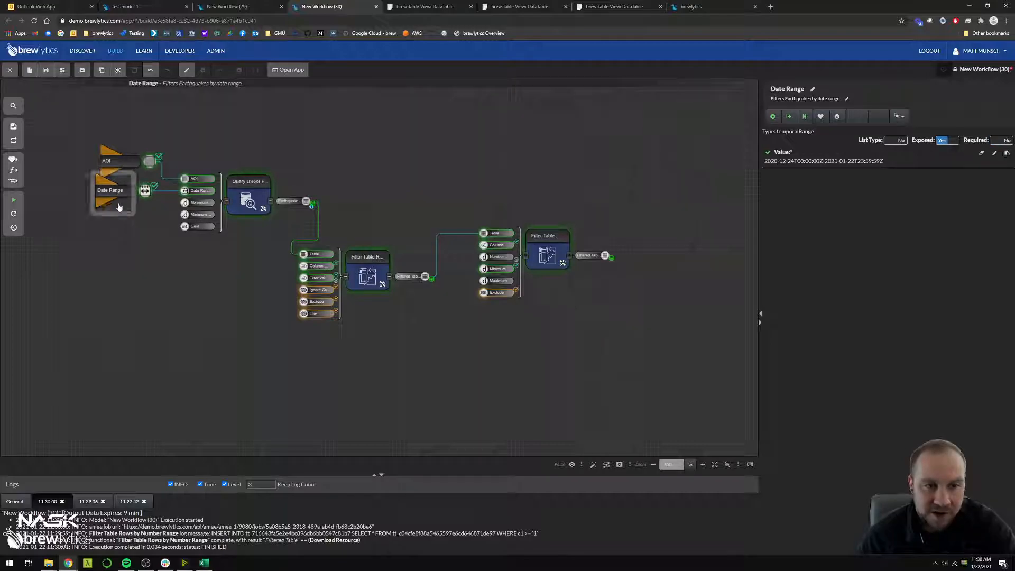
pyautogui.click(109, 161)
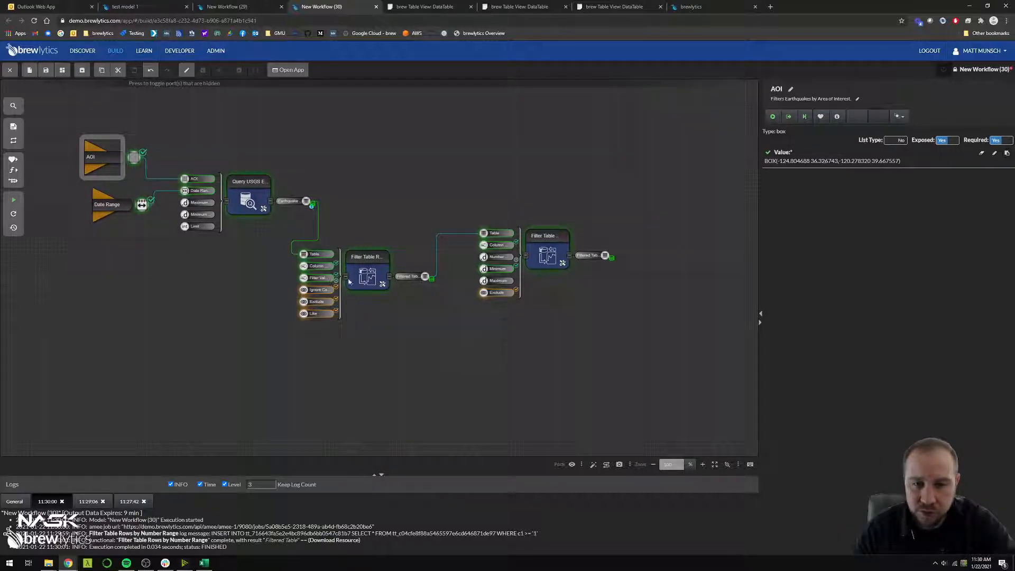
# Set the Date Range variable to run from 2020-10-01 through 2021-01-31
pyautogui.click(115, 211)
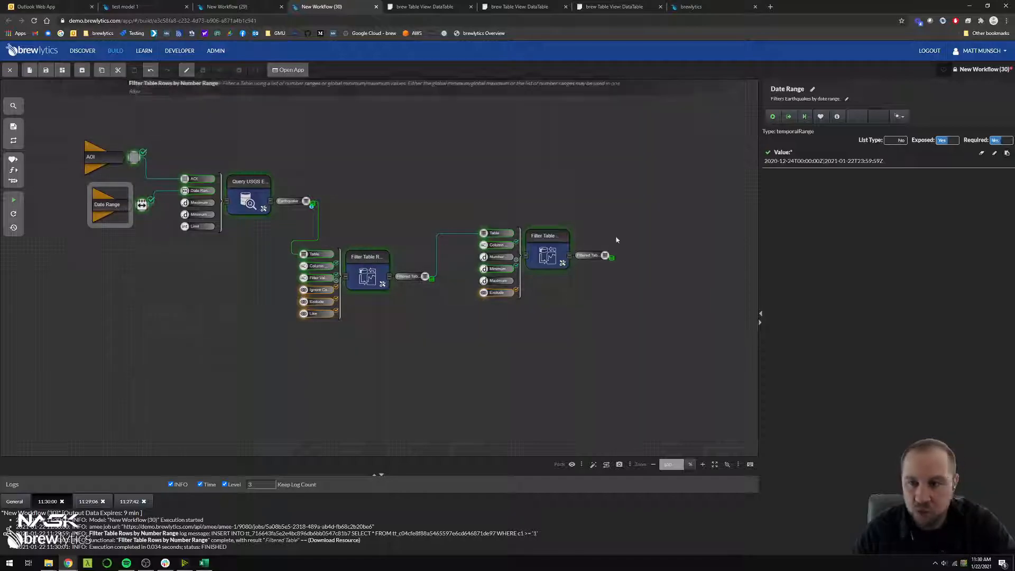
pyautogui.click(808, 162)
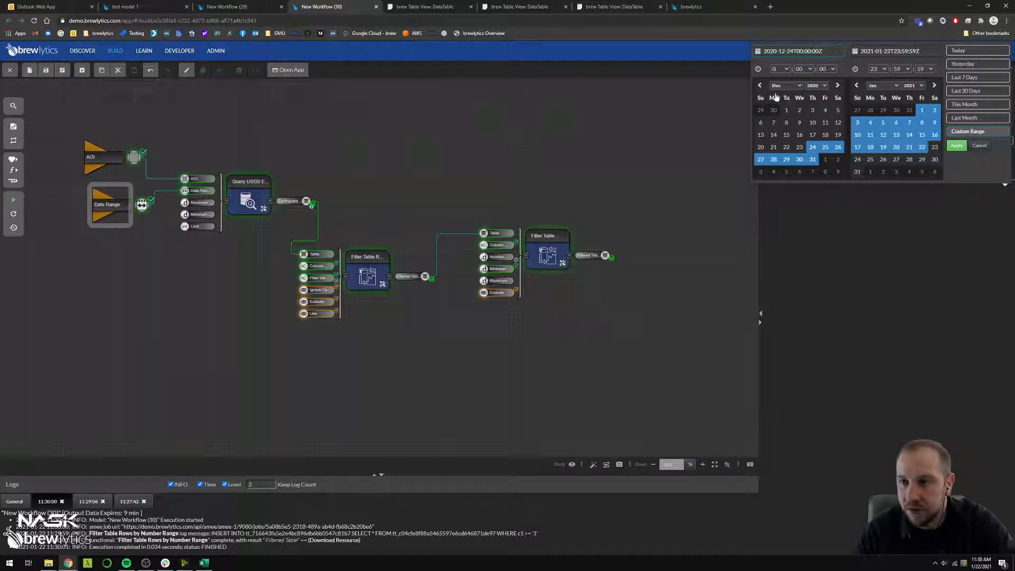
pyautogui.click(760, 86)
pyautogui.click(760, 86)
pyautogui.click(813, 110)
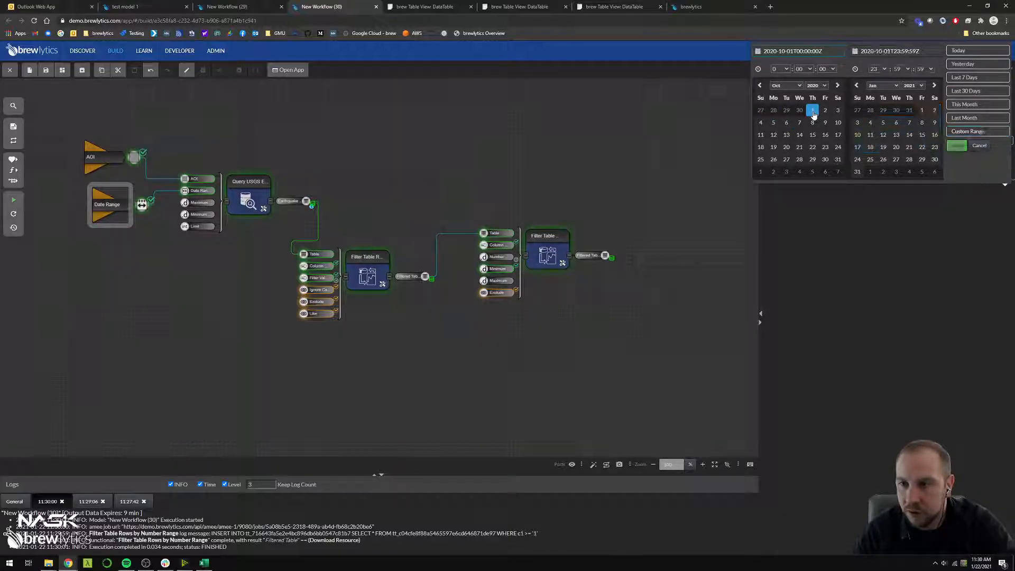
pyautogui.click(838, 147)
pyautogui.click(857, 172)
pyautogui.click(958, 146)
pyautogui.click(608, 136)
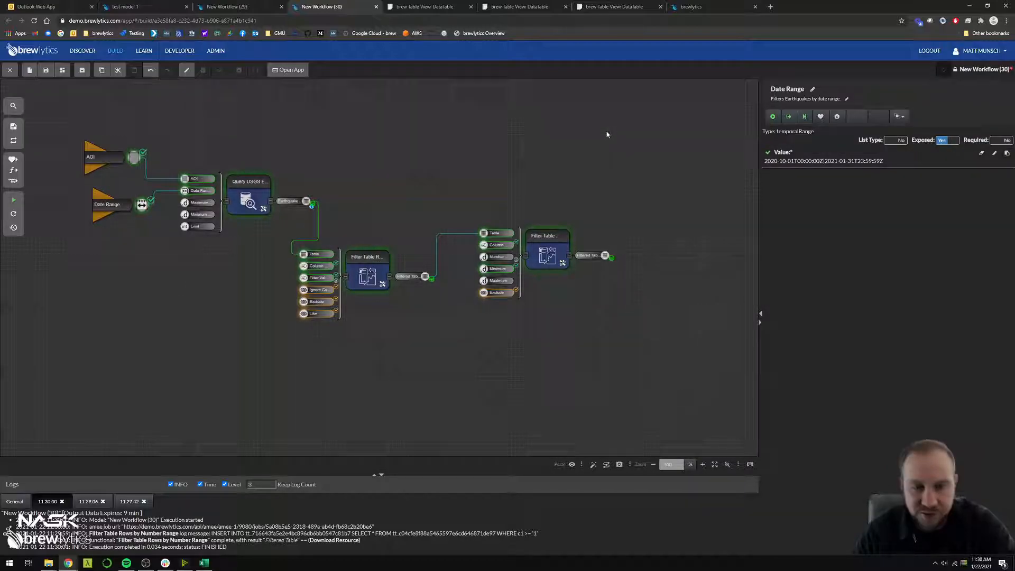
# Run the whole workflow and open the Filtered Table output of Filter Table Rows by Number Range as a DataTable
pyautogui.hotkey('ctrl', 'Return')
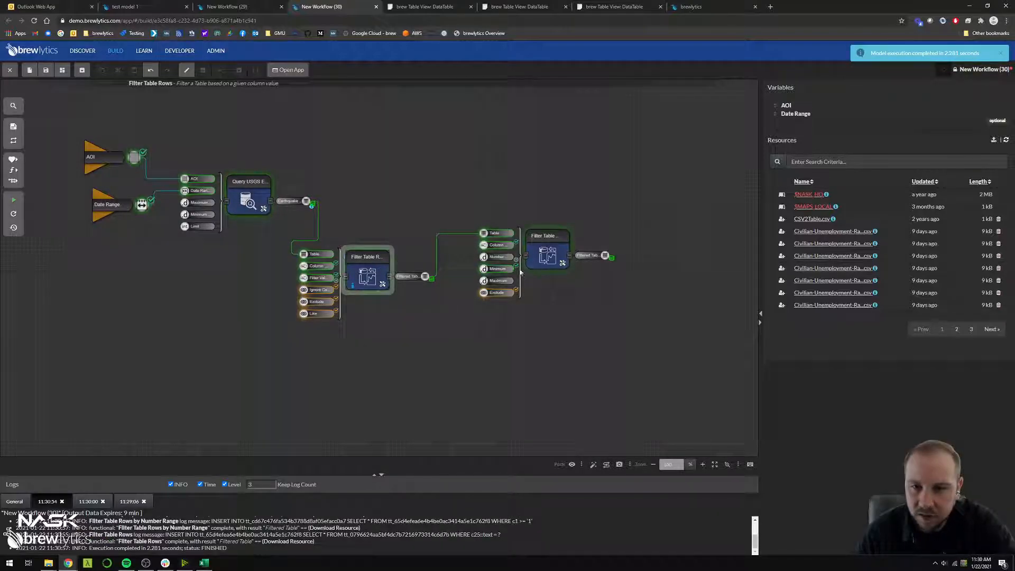
pyautogui.click(547, 259)
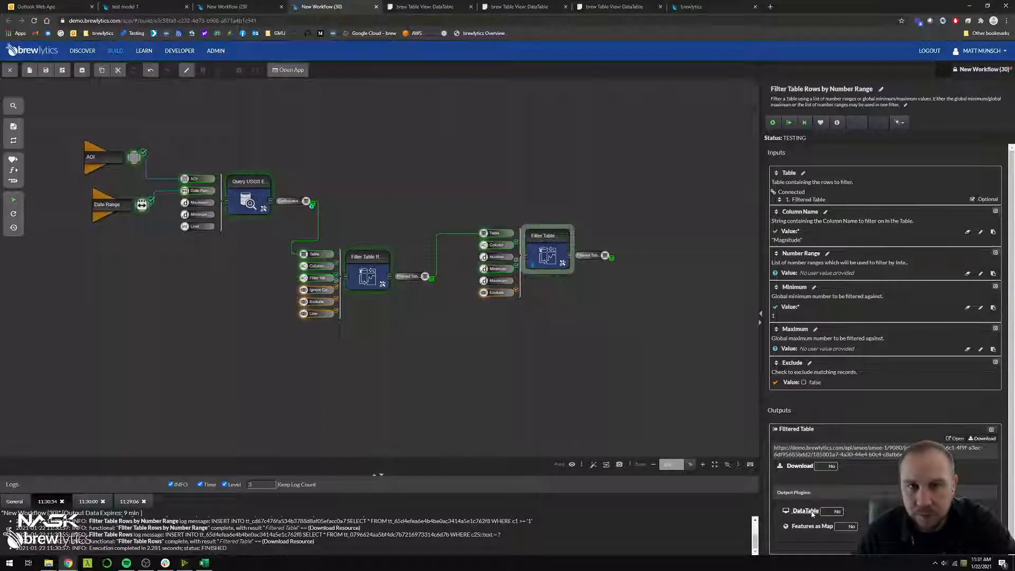
pyautogui.click(807, 511)
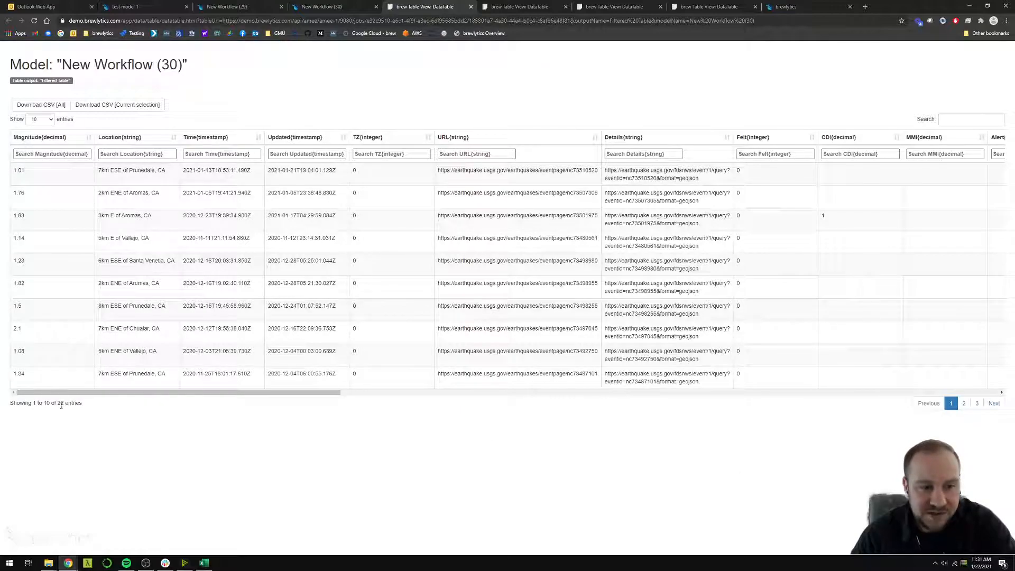
# Back in the workflow, hide the input ports of both filter functions and move the two blocks closer to the earthquake query
pyautogui.click(342, 7)
pyautogui.click(342, 279)
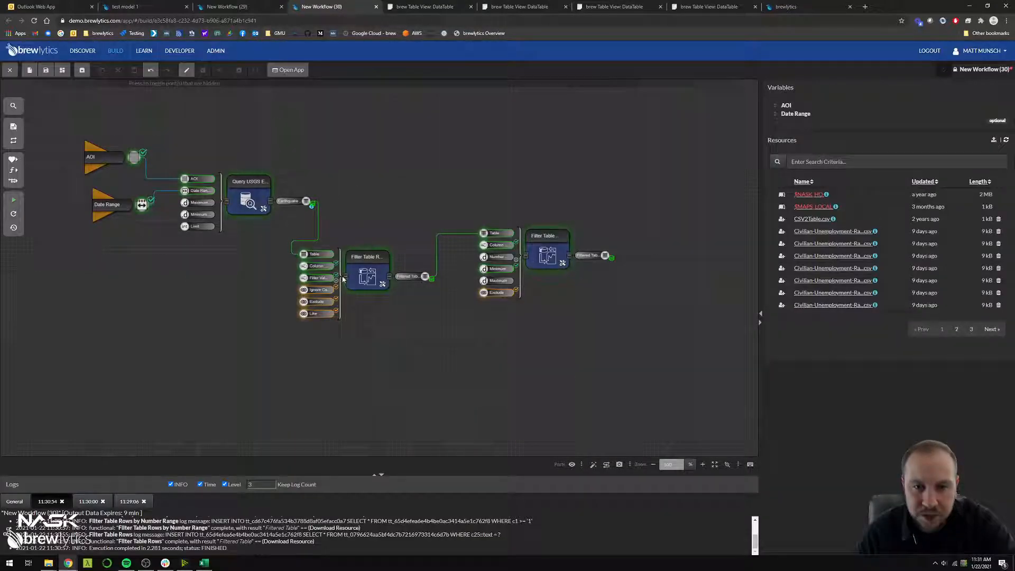
pyautogui.moveTo(352, 275); pyautogui.dragTo(268, 290)
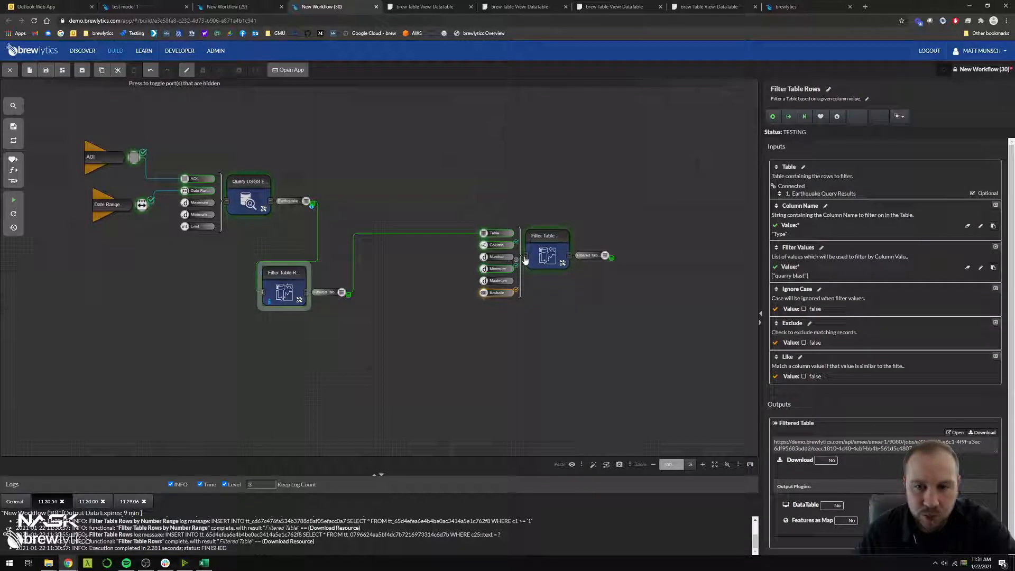
pyautogui.click(525, 260)
pyautogui.moveTo(544, 258); pyautogui.dragTo(444, 275)
pyautogui.click(426, 346)
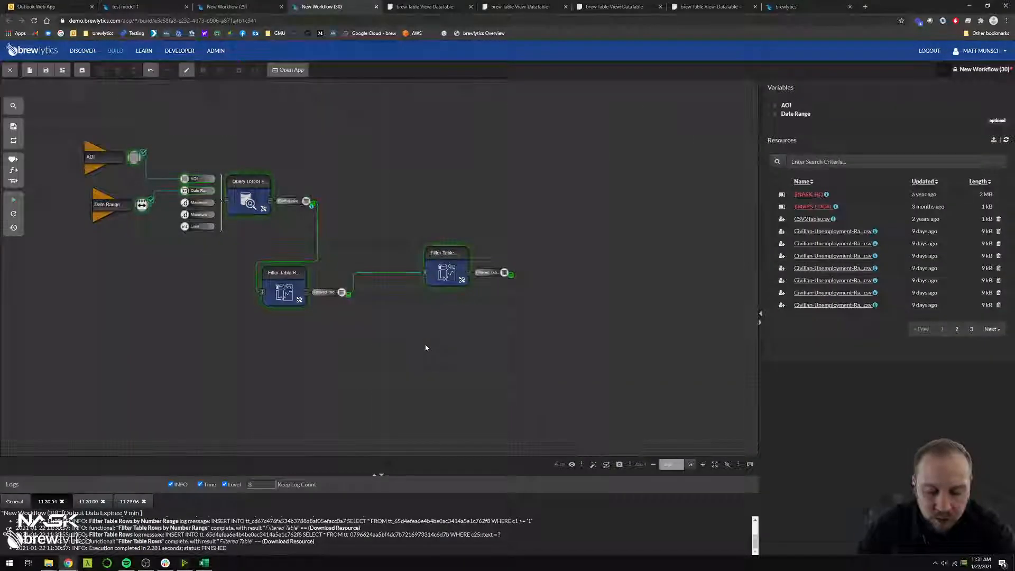
# Add Table to Excel above and beyond the last filter and connect the Filtered Table output to its Table input
pyautogui.hotkey('ctrl', 'f')
pyautogui.write('excel')
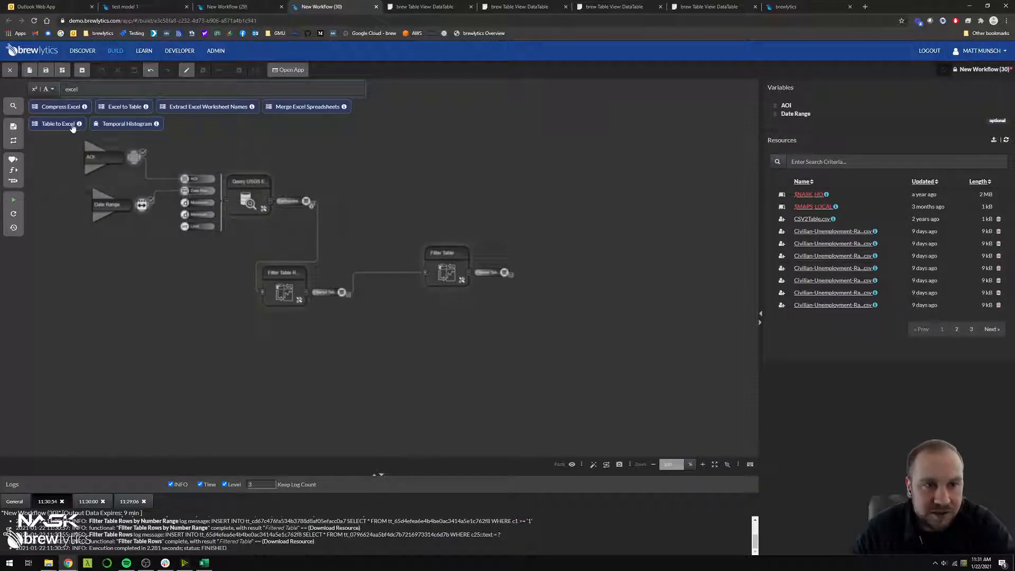
pyautogui.moveTo(73, 129); pyautogui.dragTo(549, 193)
pyautogui.moveTo(505, 272); pyautogui.dragTo(506, 204)
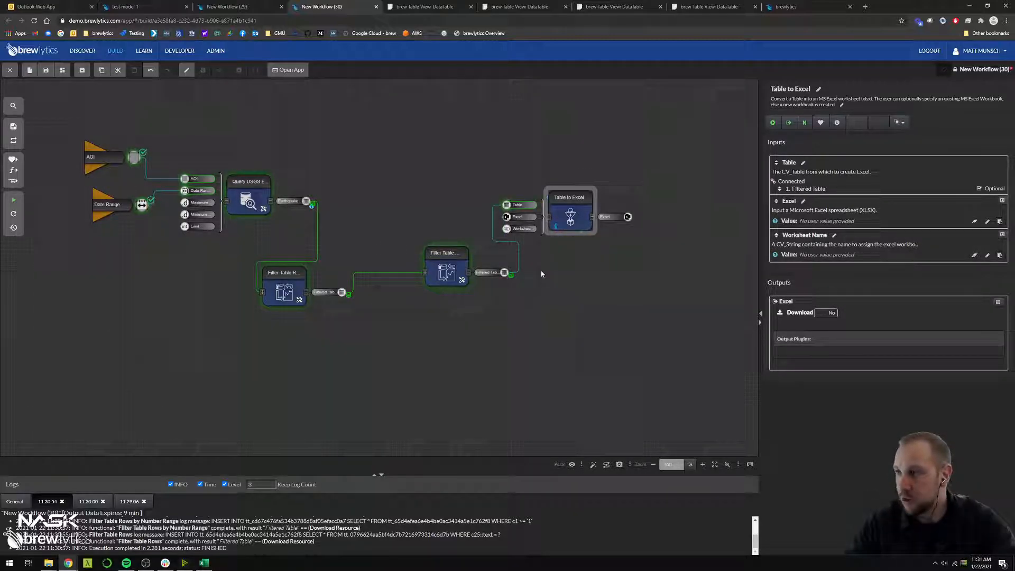
pyautogui.moveTo(575, 217); pyautogui.dragTo(577, 194)
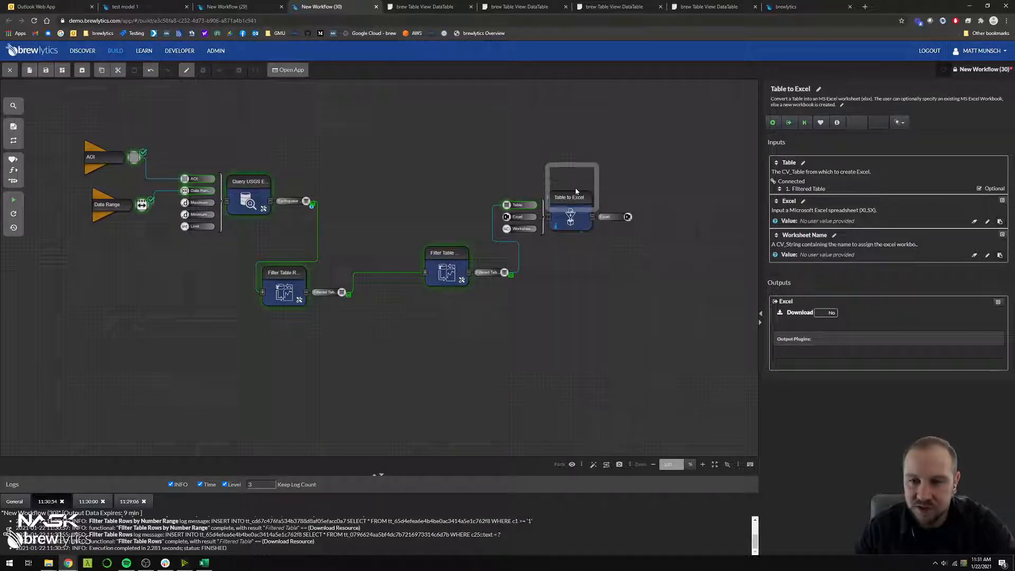
# Add Features to KML below Table to Excel and connect the number range filter's Filtered Table output to its Table input
pyautogui.click(573, 270)
pyautogui.hotkey('ctrl', 'f')
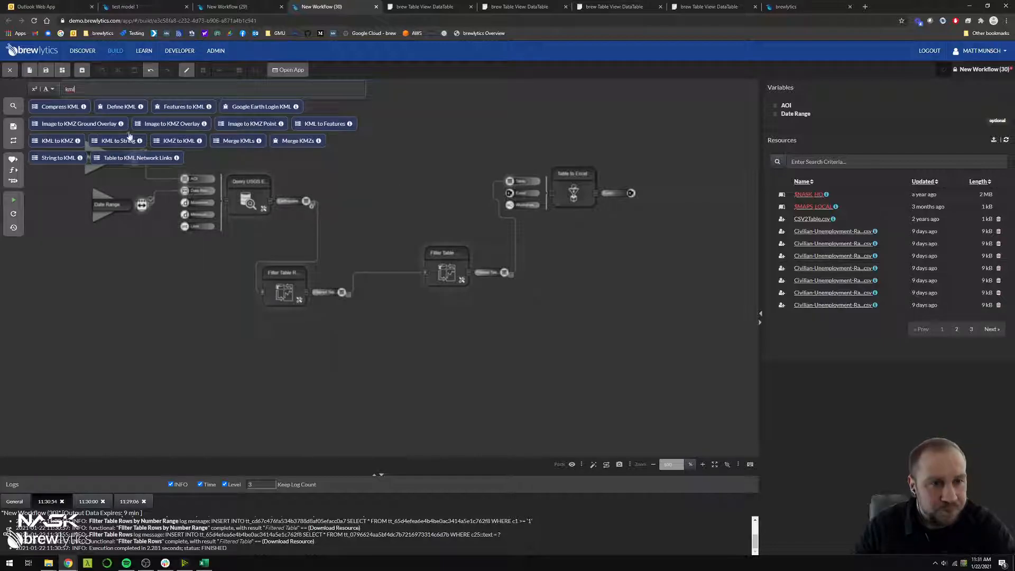
pyautogui.moveTo(173, 110); pyautogui.dragTo(616, 271)
pyautogui.scroll(-2, 619, 325)
pyautogui.click(604, 306)
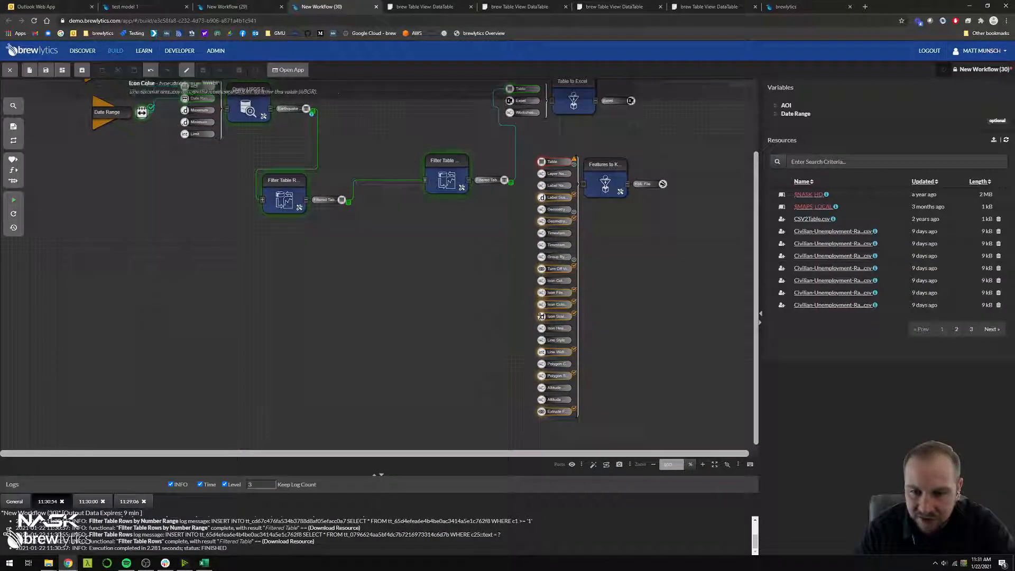
pyautogui.scroll(3, 541, 305)
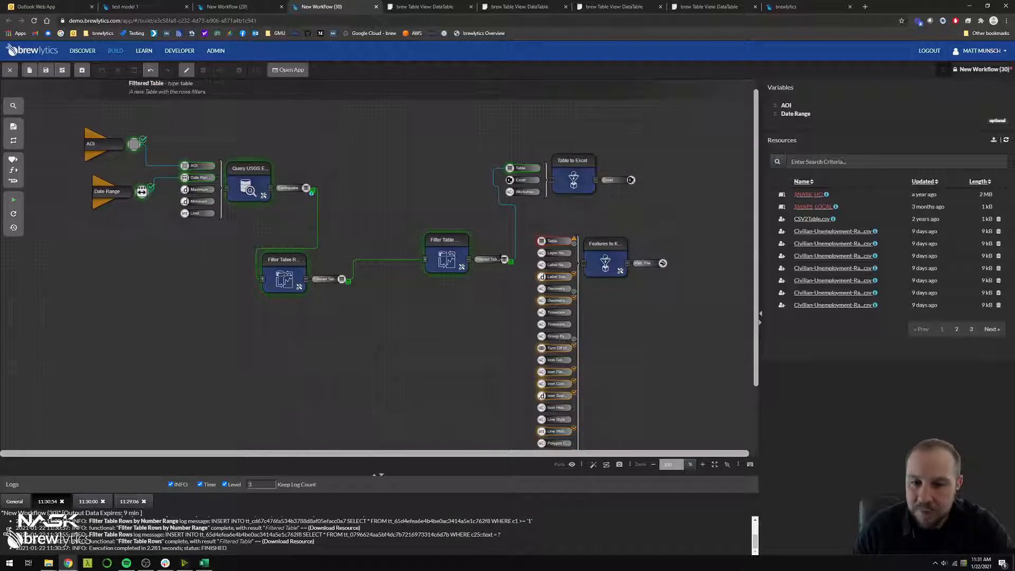
pyautogui.moveTo(541, 241); pyautogui.dragTo(504, 259)
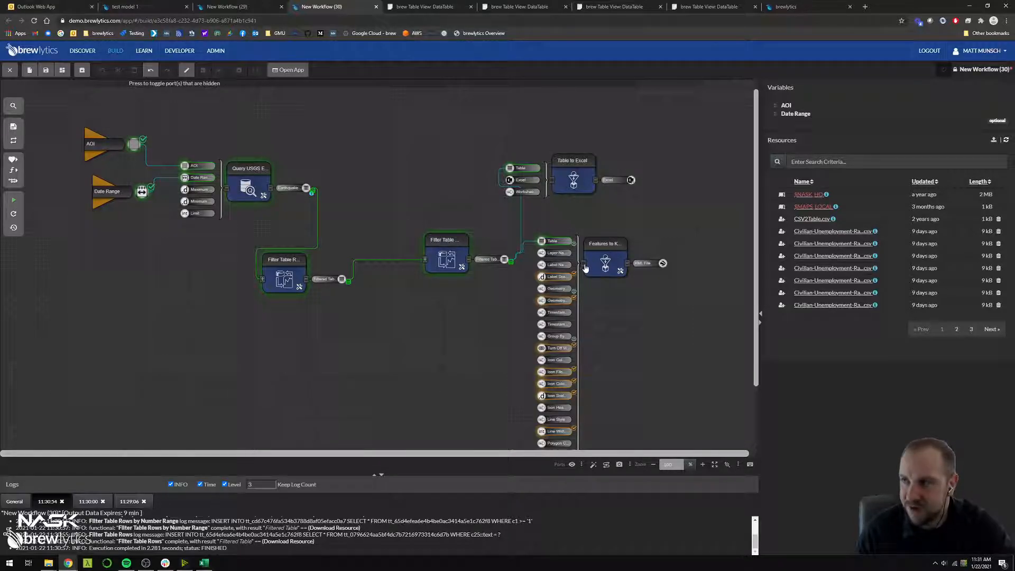
# Hide the input ports of Features to KML, run it, and open its KML File output in Google Earth Pro
pyautogui.click(592, 266)
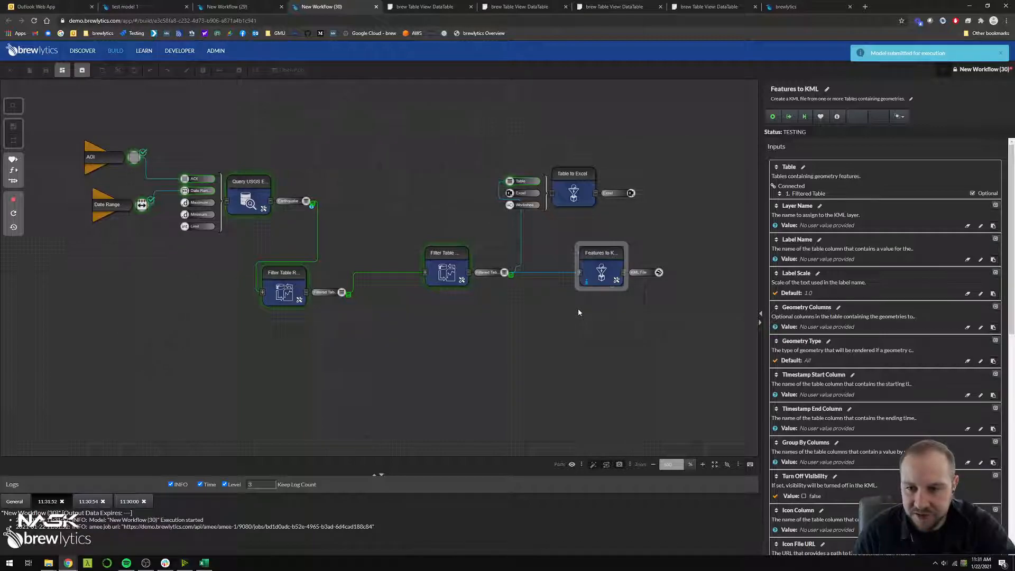
pyautogui.scroll(-7, 900, 335)
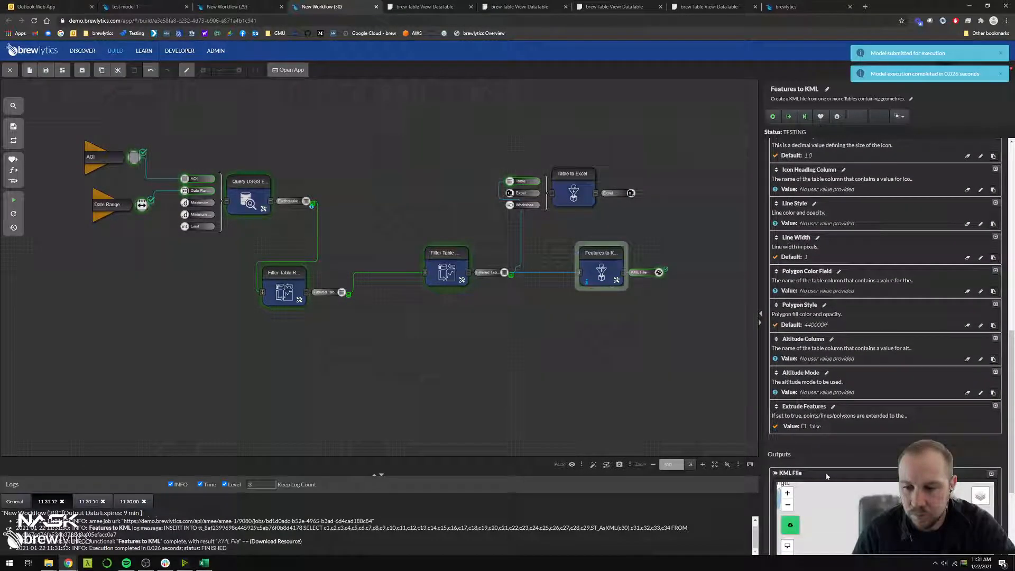
pyautogui.click(798, 491)
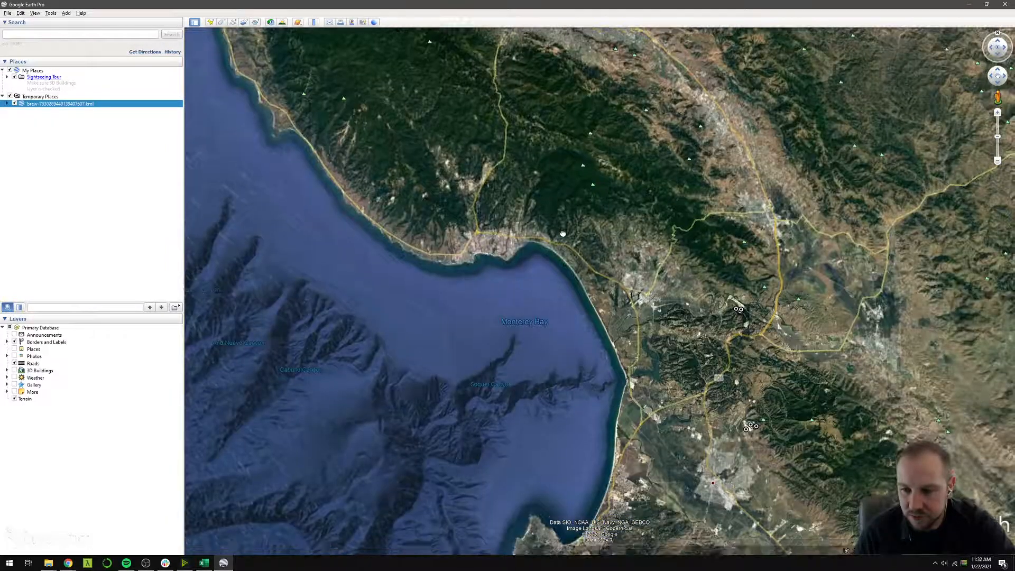
# In Google Earth Pro, inspect the details of an earthquake point east of Watsonville and view the points across Northern California
pyautogui.click(739, 312)
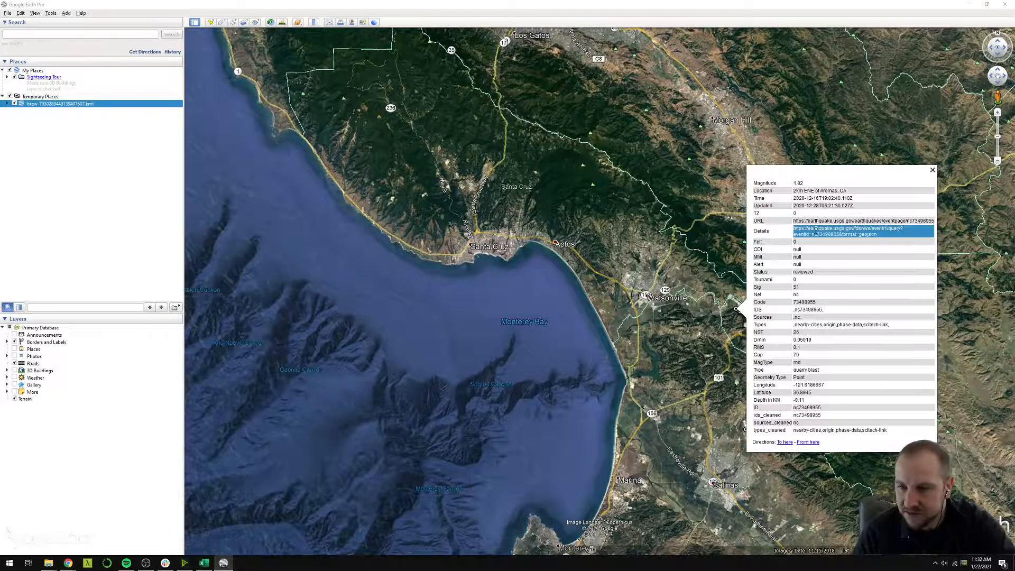
pyautogui.tripleClick(815, 229)
pyautogui.scroll(-5, 573, 338)
pyautogui.scroll(-3, 574, 338)
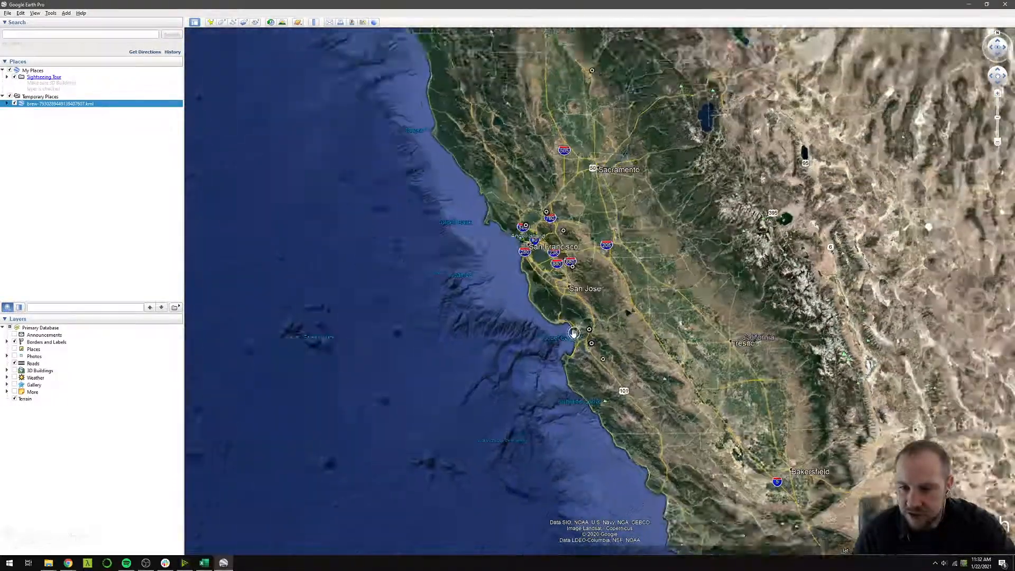
# Return to the brewlytics workflow and move Table to Excel slightly higher
pyautogui.click(971, 5)
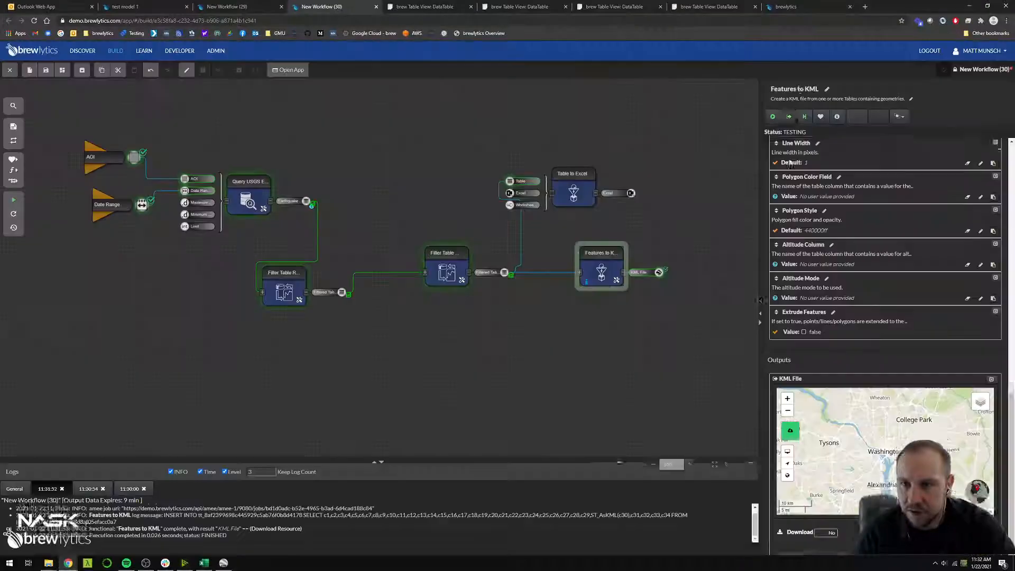
pyautogui.moveTo(571, 206); pyautogui.dragTo(571, 194)
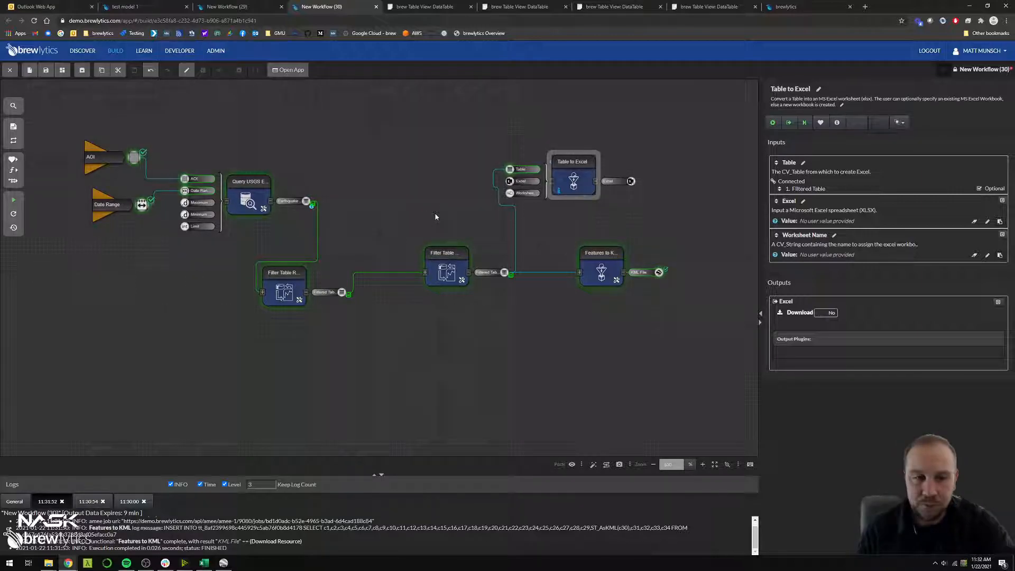
pyautogui.click(126, 320)
# Add Query U.S. Census Boundaries below the variables and connect the AOI variable to its Box AOI input
pyautogui.hotkey('ctrl', 'f')
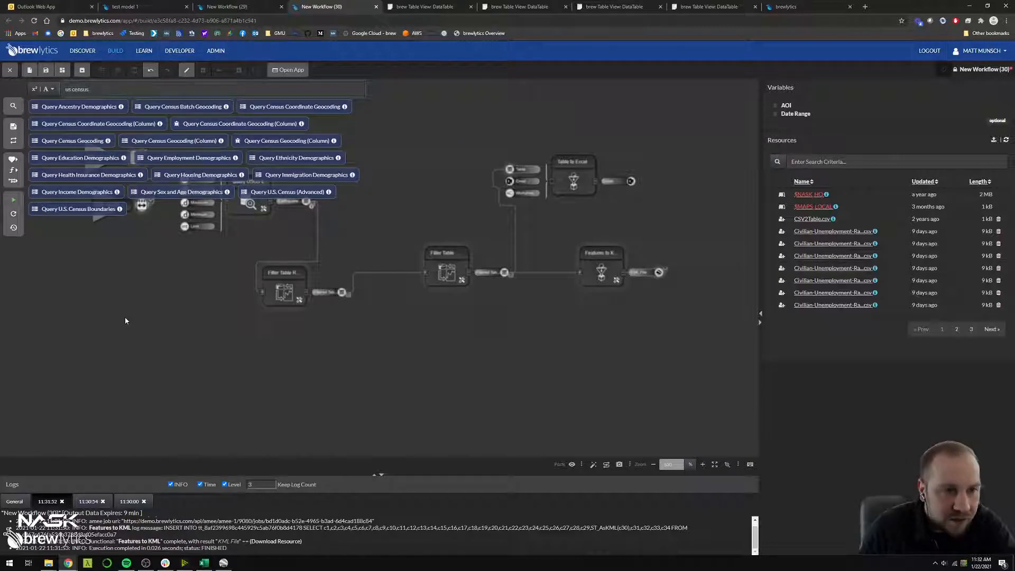
pyautogui.moveTo(57, 210); pyautogui.dragTo(95, 296)
pyautogui.moveTo(157, 329); pyautogui.dragTo(186, 343)
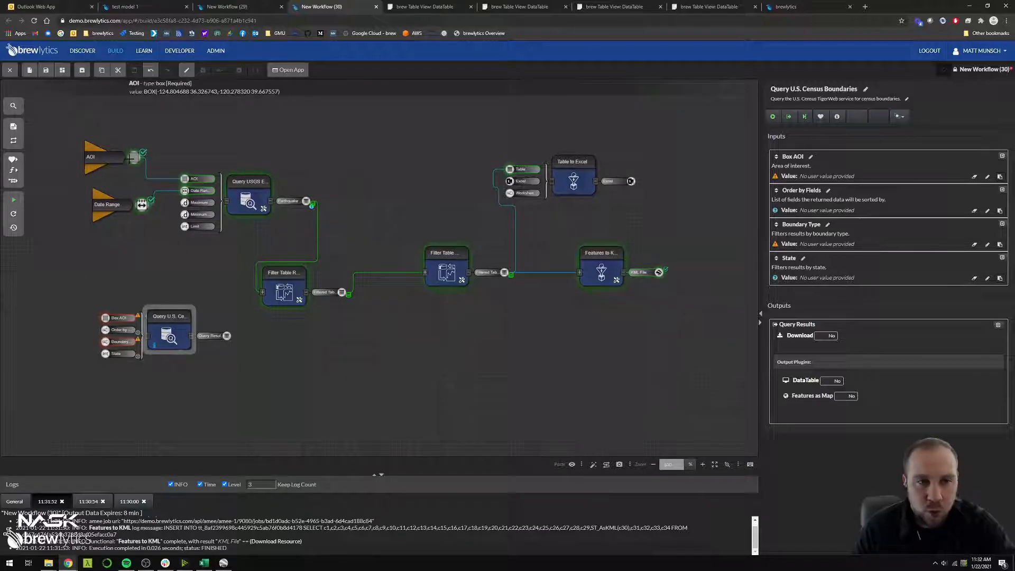
pyautogui.moveTo(132, 157); pyautogui.dragTo(106, 317)
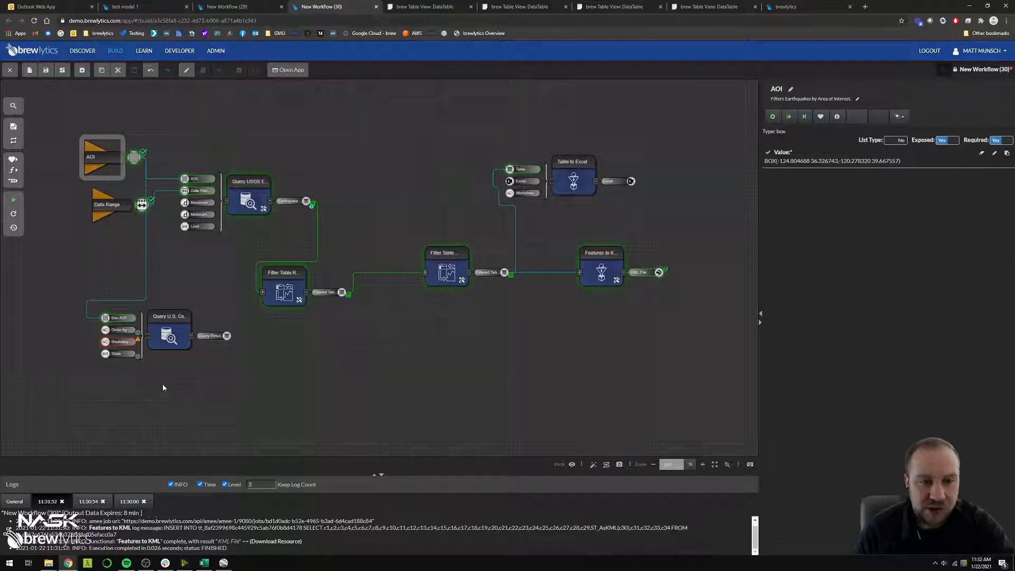
pyautogui.click(169, 396)
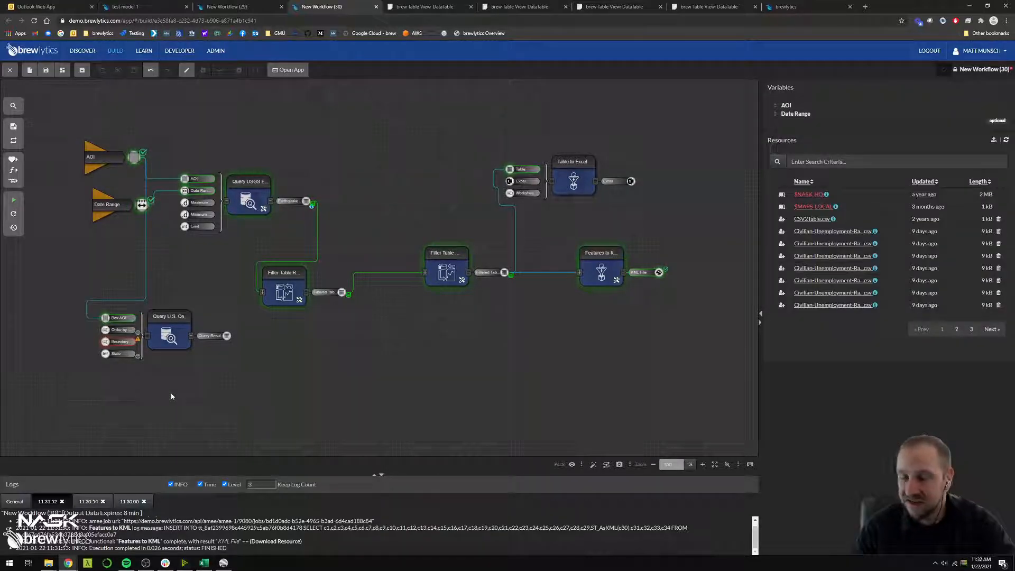
# Check the AOI variable's map extent and set the Boundary Type of Query U.S. Census Boundaries to Census Tracts
pyautogui.click(107, 161)
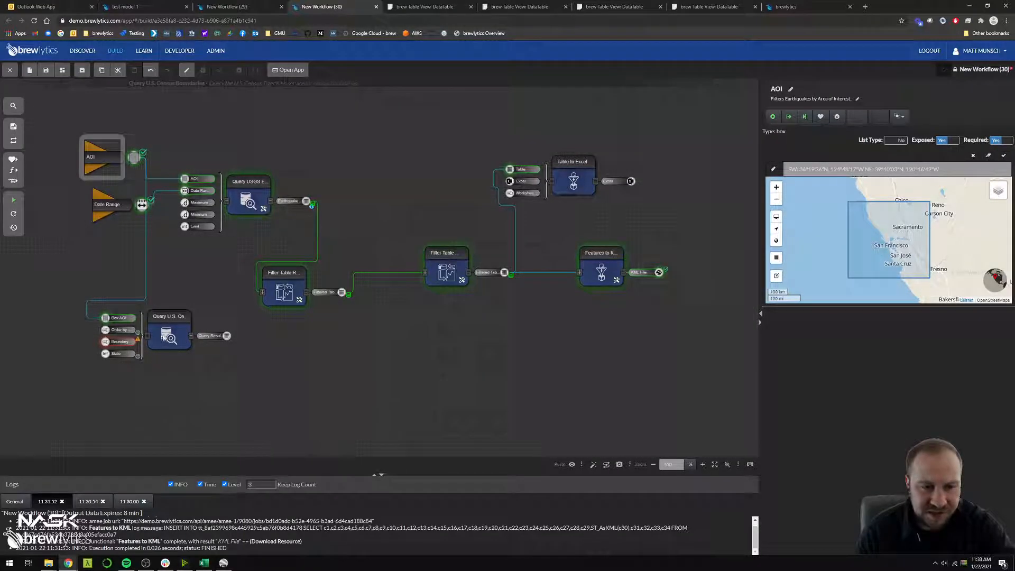
pyautogui.click(171, 326)
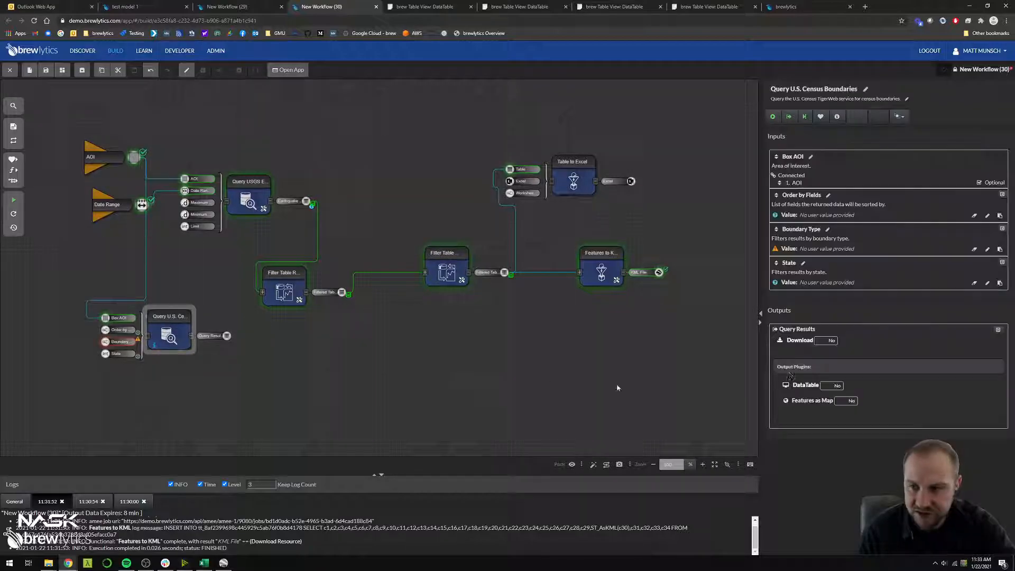
pyautogui.click(818, 249)
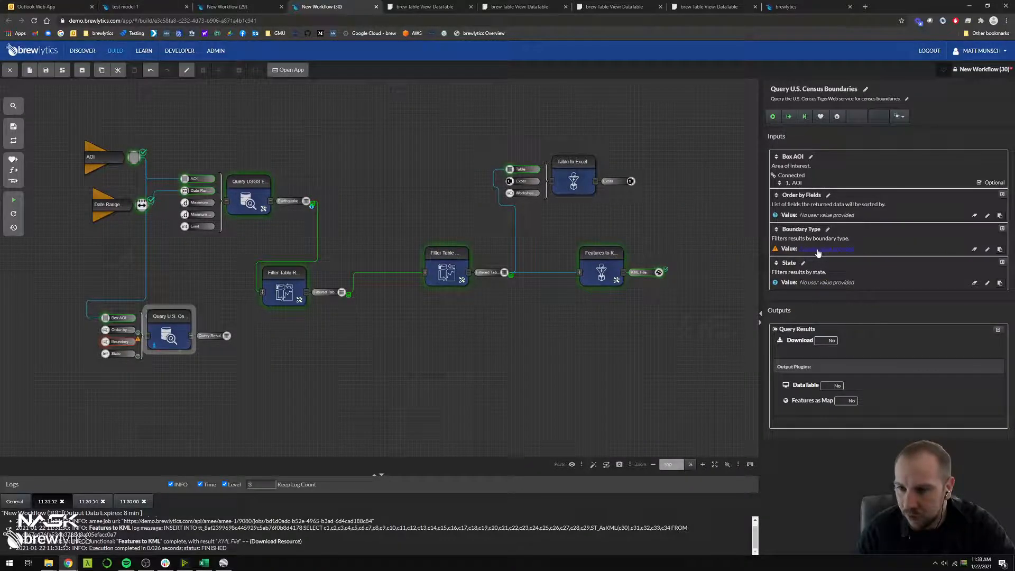
pyautogui.click(819, 306)
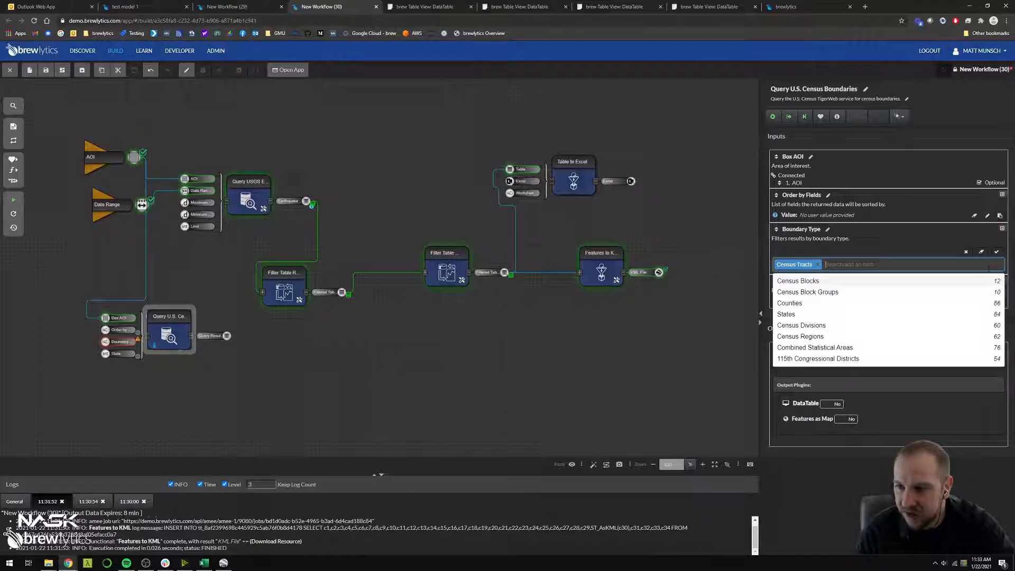
pyautogui.click(997, 252)
pyautogui.click(233, 368)
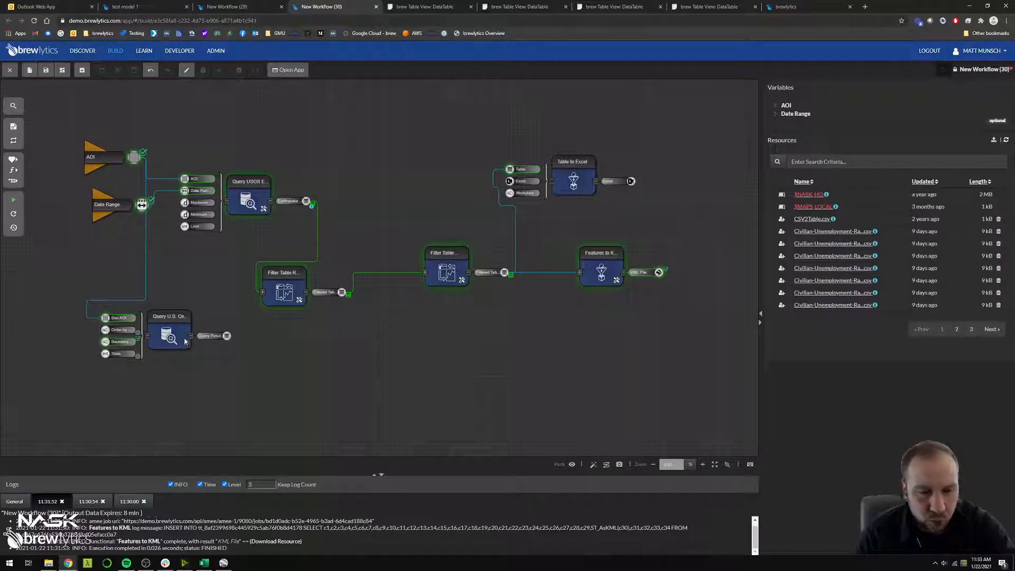
# Run the whole workflow and move Query U.S. Census Boundaries lower on the canvas
pyautogui.hotkey('ctrl', 'Return')
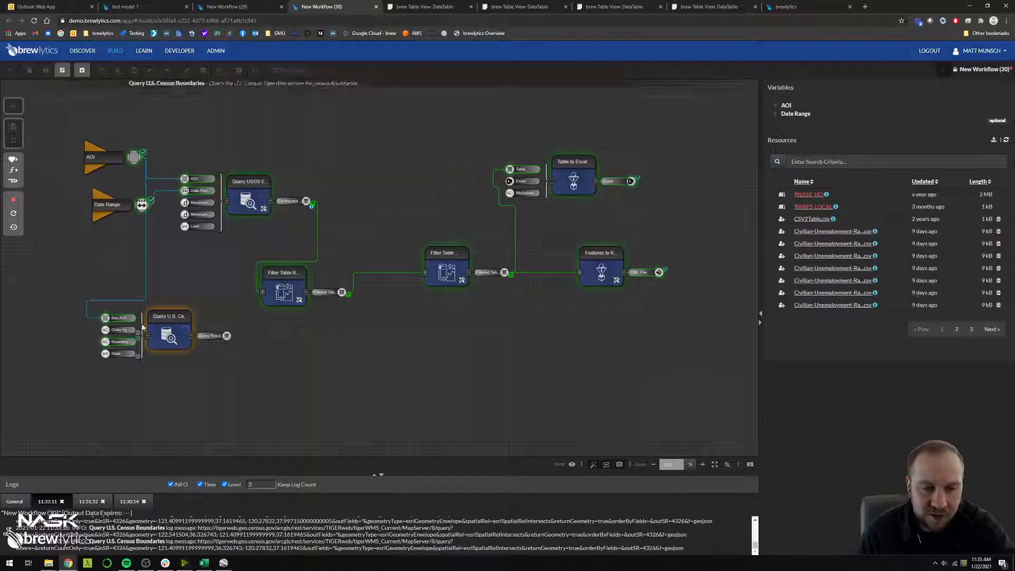
pyautogui.moveTo(180, 343); pyautogui.dragTo(205, 381)
pyautogui.click(205, 382)
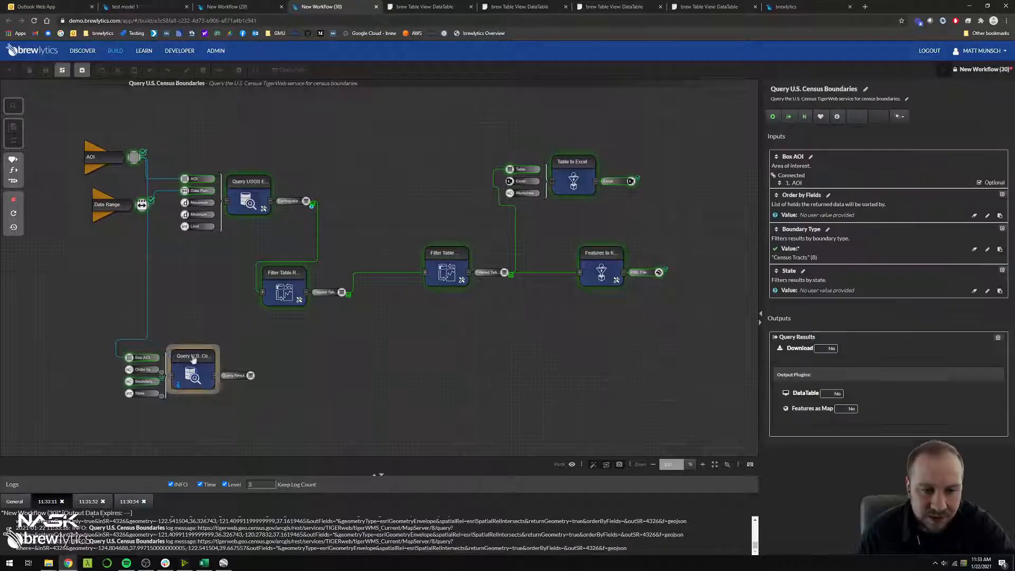
# Collapse the inputs of Query U.S. Census Boundaries and move the first Filter Table Rows above and to the right of Query USGS Earthquakes
pyautogui.click(174, 378)
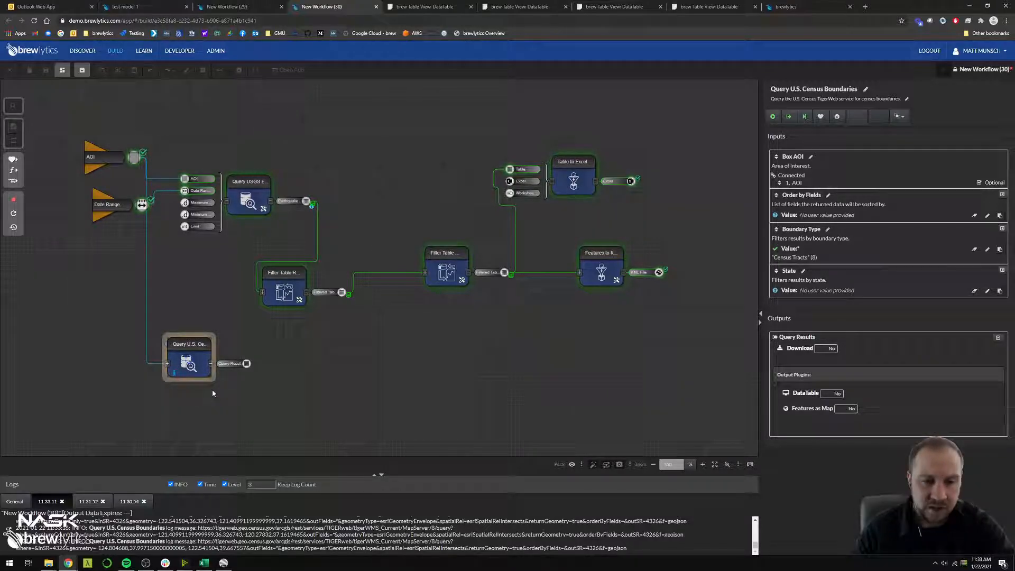
pyautogui.moveTo(269, 274); pyautogui.dragTo(257, 262)
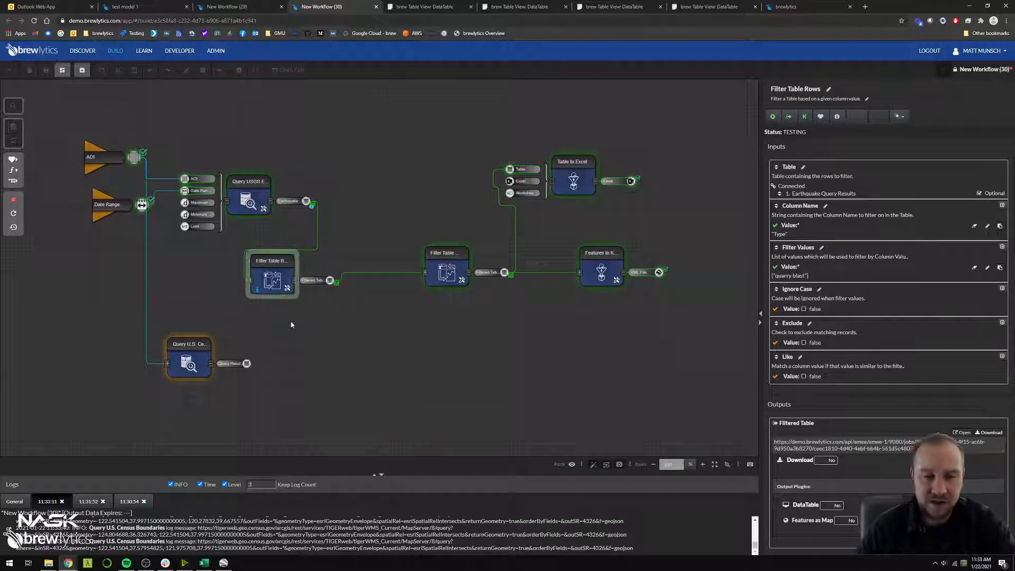
pyautogui.moveTo(272, 275); pyautogui.dragTo(344, 141)
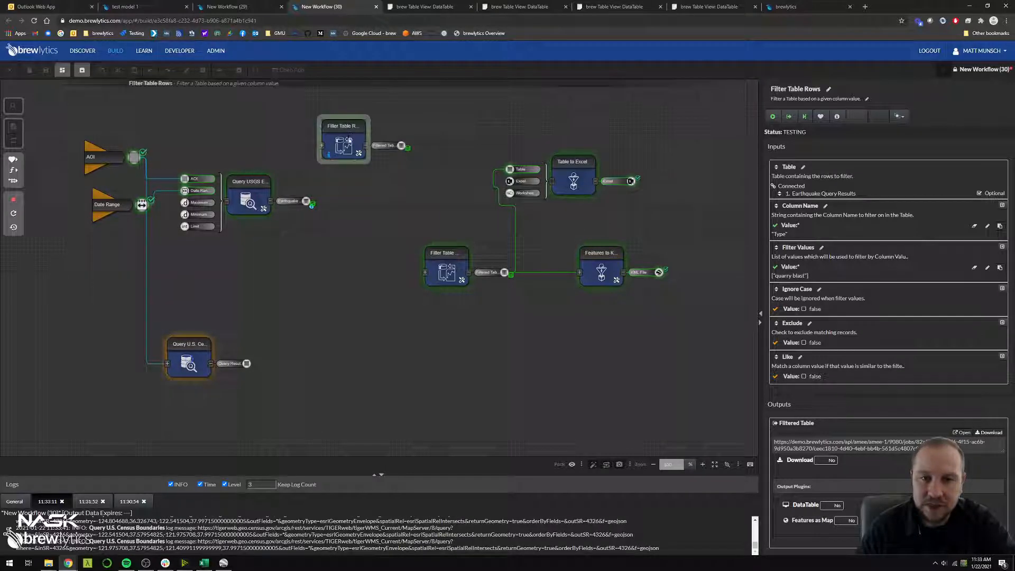
pyautogui.click(357, 227)
# Tighten the layout by moving the second Filter Table Rows under the first and shifting Table to Excel and Features to KML up
pyautogui.moveTo(444, 265); pyautogui.dragTo(420, 224)
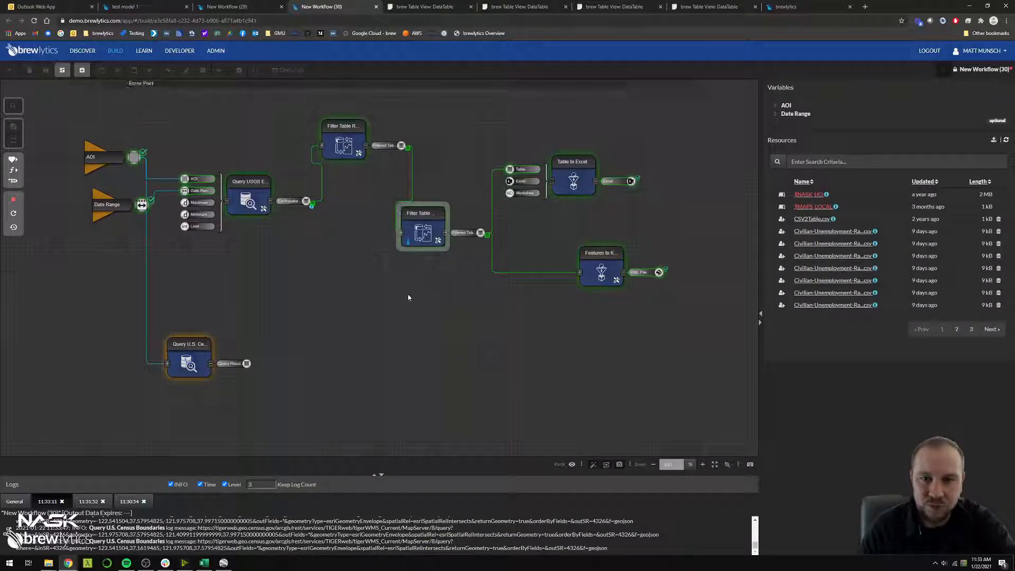
pyautogui.click(551, 241)
pyautogui.moveTo(575, 177); pyautogui.dragTo(570, 148)
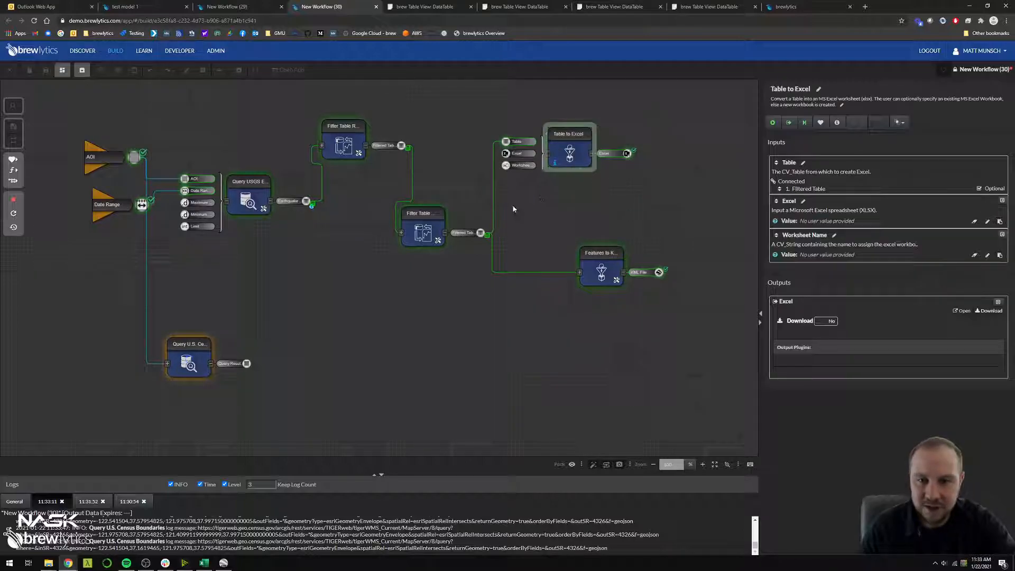
pyautogui.moveTo(442, 230); pyautogui.dragTo(418, 229)
pyautogui.moveTo(598, 285); pyautogui.dragTo(573, 261)
pyautogui.click(544, 306)
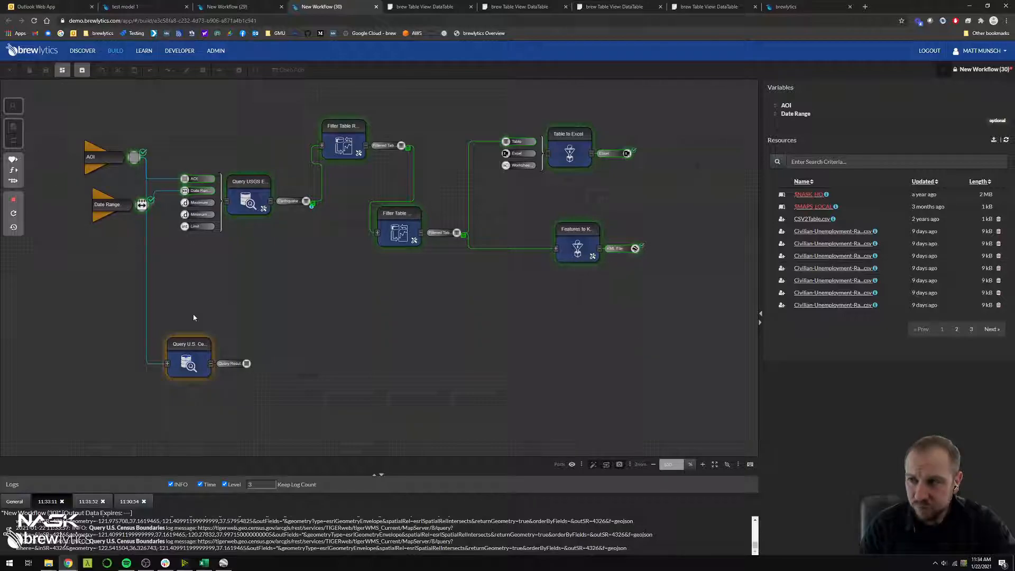
# Move Query U.S. Census Boundaries beneath Query USGS Earthquakes and lower the AOI and Date Range variables between the two queries
pyautogui.click(189, 357)
pyautogui.moveTo(190, 357); pyautogui.dragTo(252, 297)
pyautogui.moveTo(106, 205); pyautogui.dragTo(99, 268)
pyautogui.moveTo(102, 160); pyautogui.dragTo(106, 227)
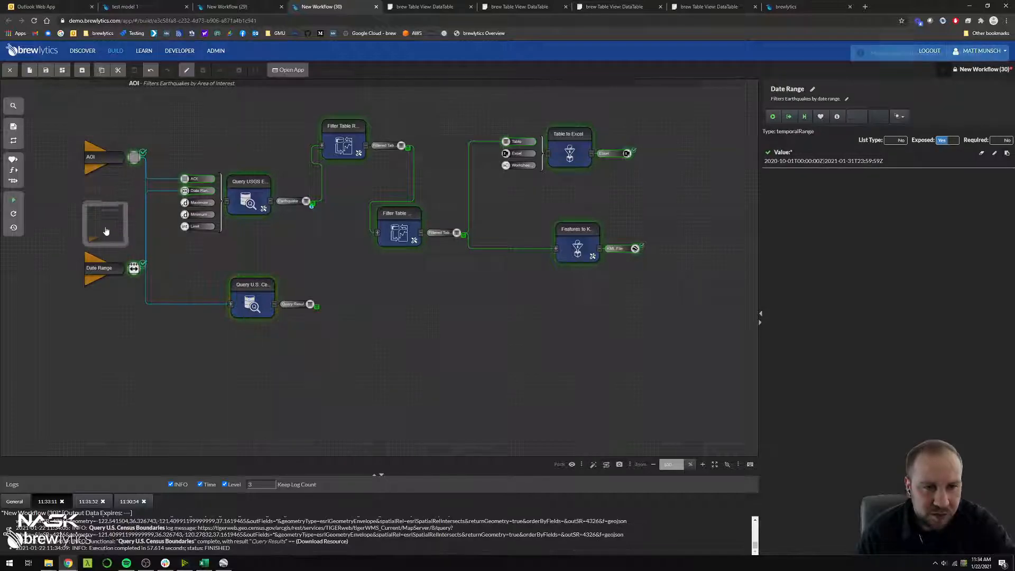
# View the Query Results of Query U.S. Census Boundaries as a DataTable, check the entry count, and return to the workflow
pyautogui.click(264, 311)
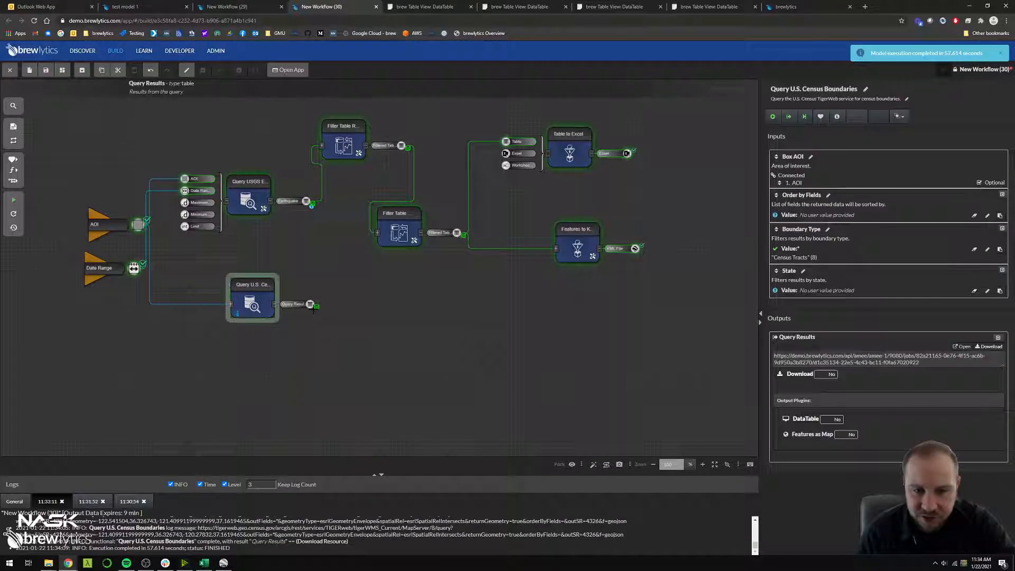
pyautogui.click(807, 419)
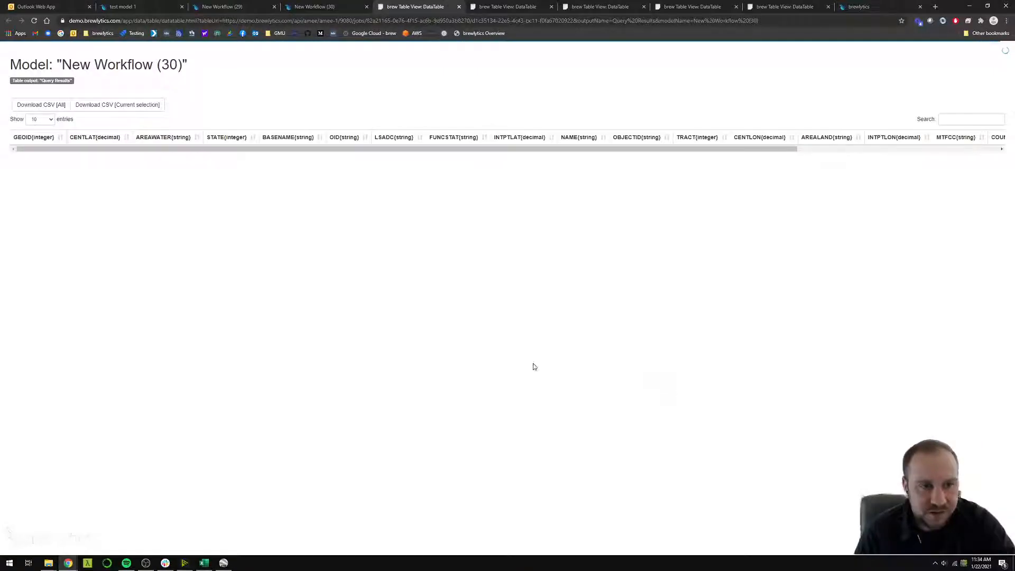
pyautogui.tripleClick(58, 426)
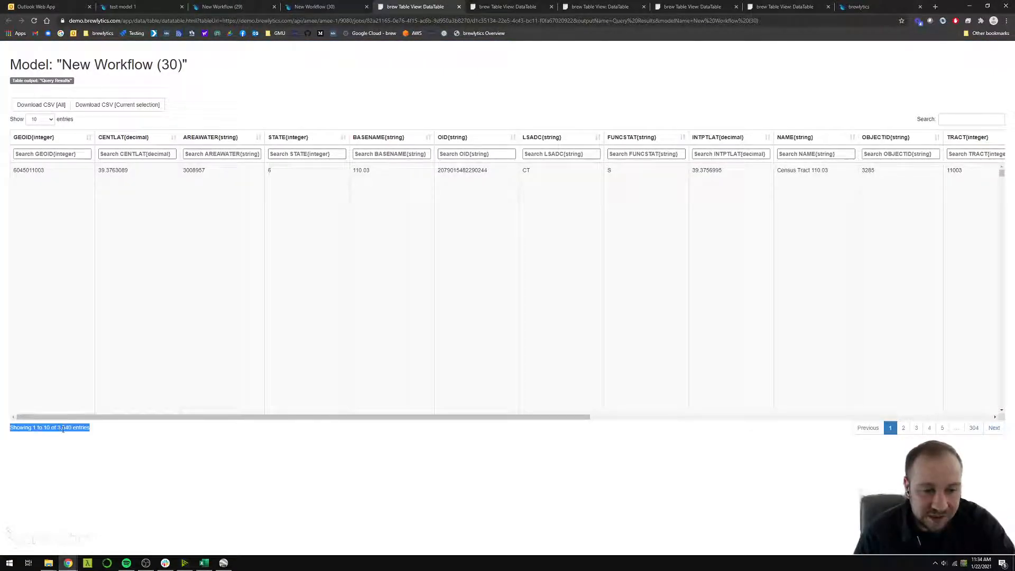
pyautogui.click(318, 7)
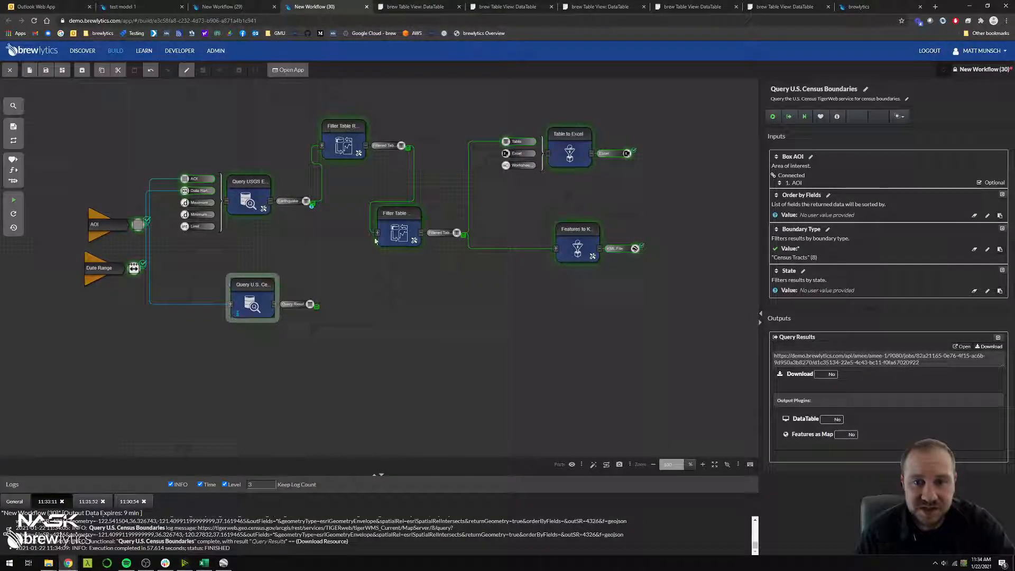
# Place Features to KML beside Query U.S. Census Boundaries, add Query Results as its second Table input, and run it
pyautogui.click(392, 321)
pyautogui.moveTo(310, 304); pyautogui.dragTo(430, 296)
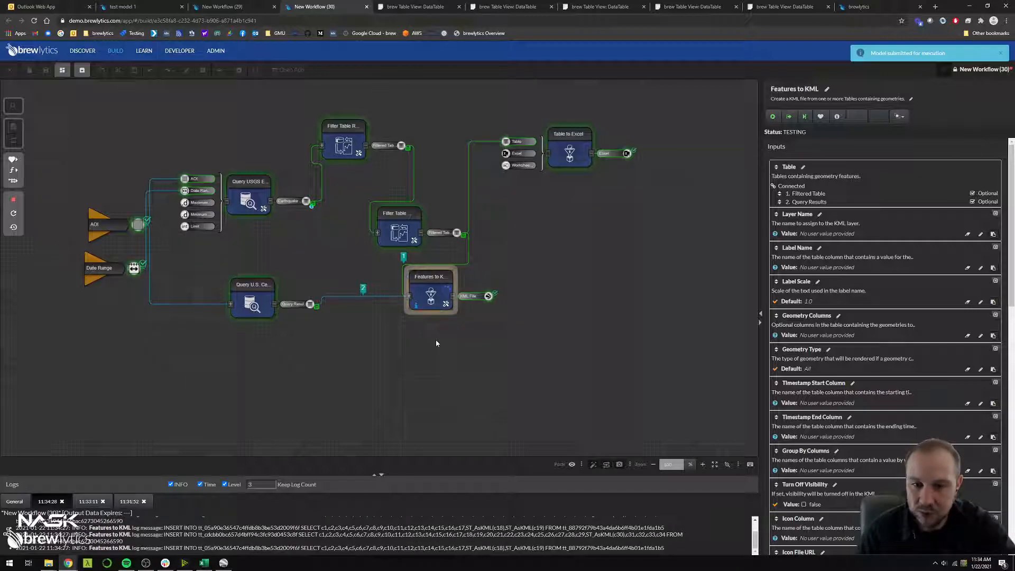
# Download the KML File output of Features to KML and open it in Google Earth Pro
pyautogui.scroll(-10, 826, 447)
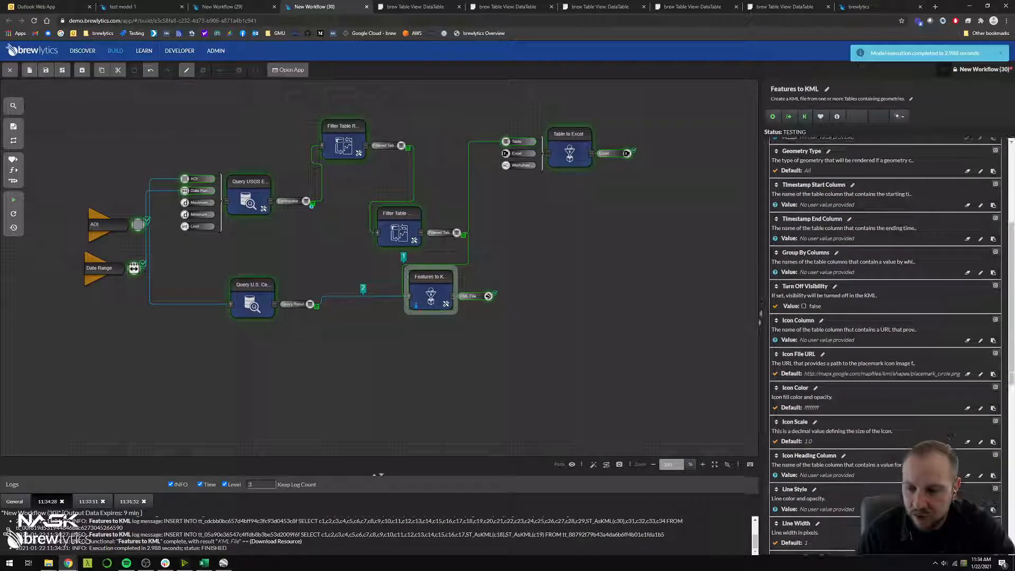
pyautogui.click(799, 486)
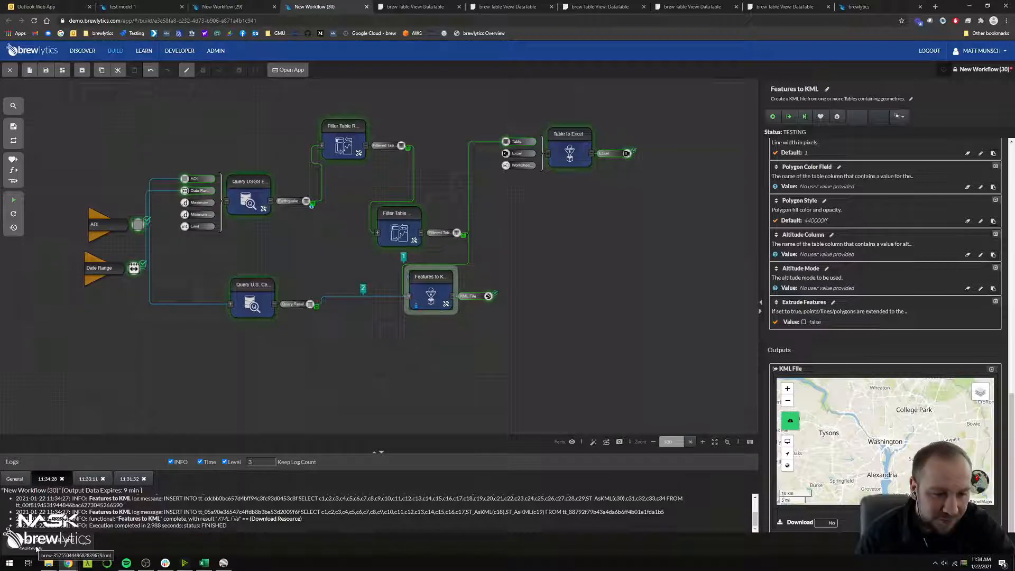
pyautogui.click(38, 549)
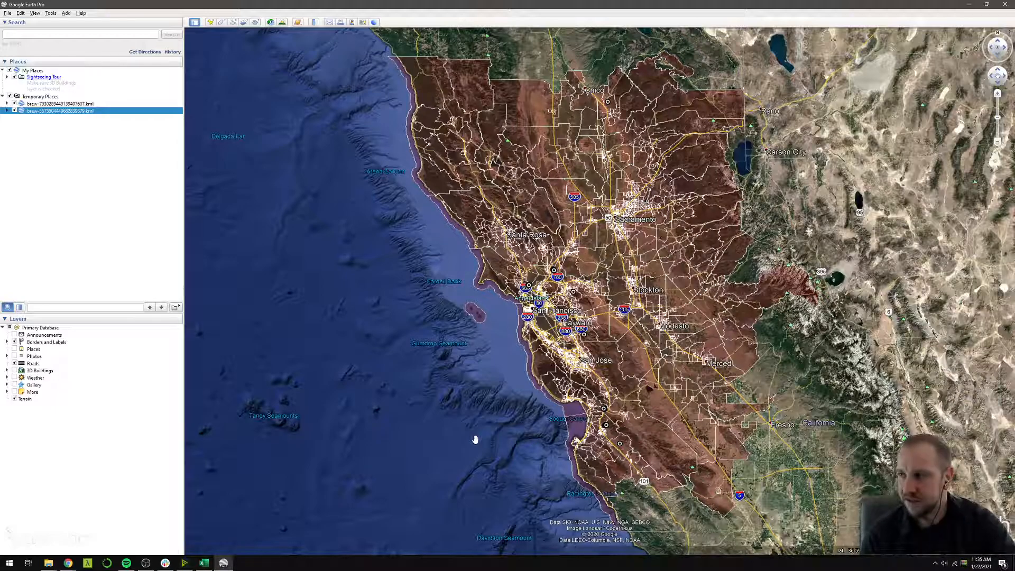
# Examine the census tract polygons and earthquake points around Monterey Bay and the San Francisco Bay Area in Google Earth Pro
pyautogui.scroll(5, 595, 453)
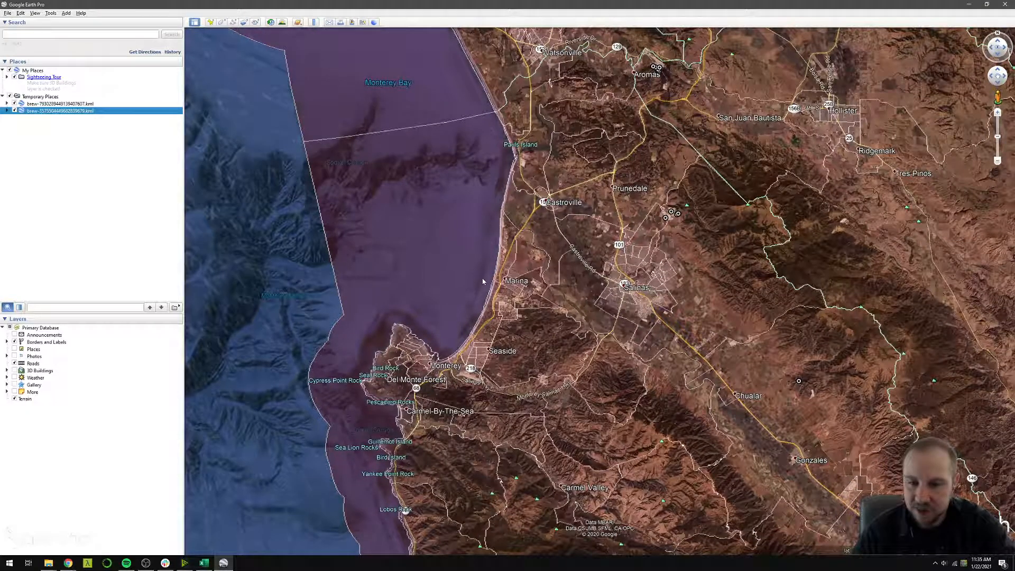
pyautogui.moveTo(477, 275); pyautogui.dragTo(414, 181)
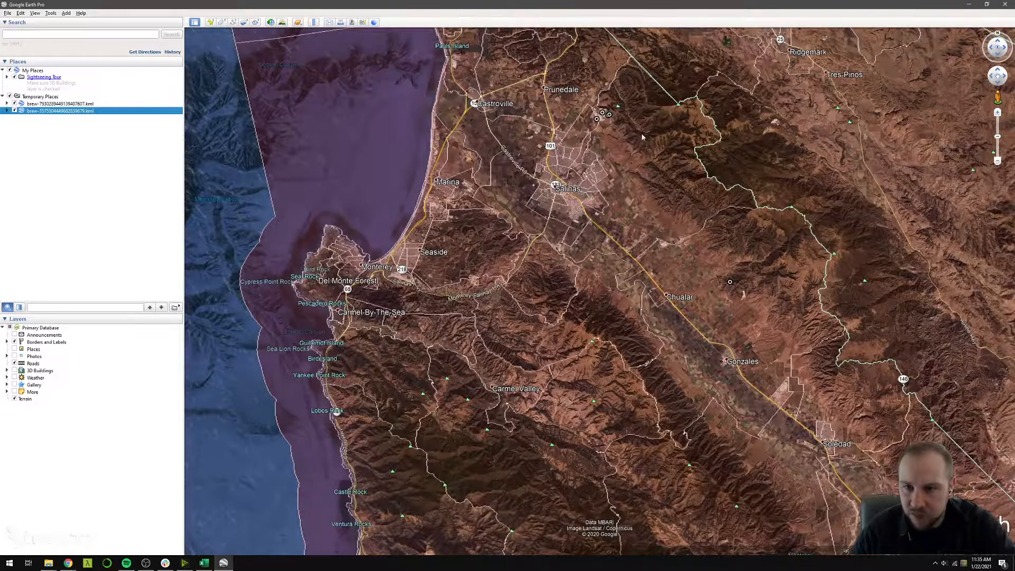
pyautogui.moveTo(637, 133); pyautogui.dragTo(577, 229)
pyautogui.scroll(-5, 577, 228)
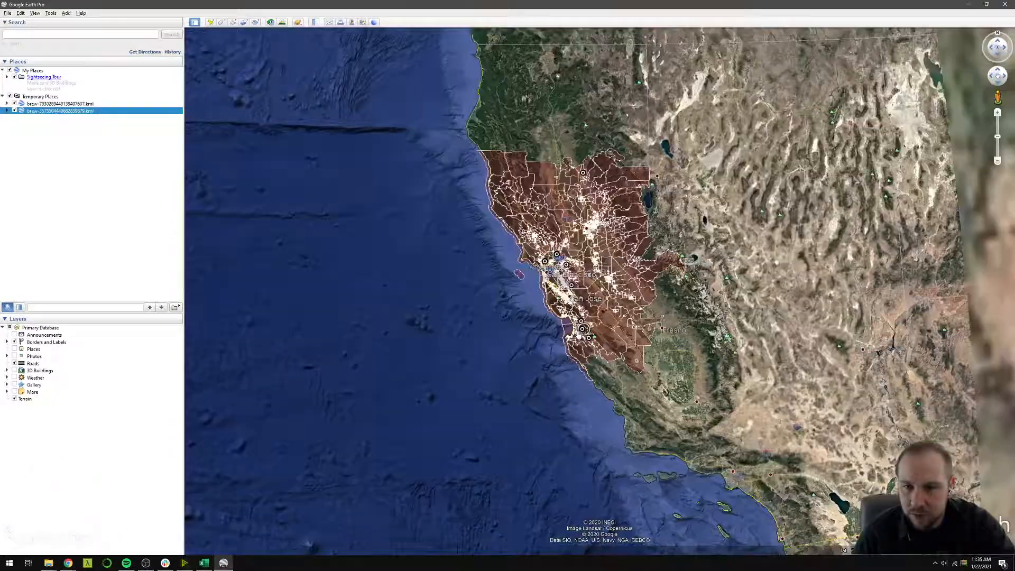
pyautogui.scroll(5, 571, 286)
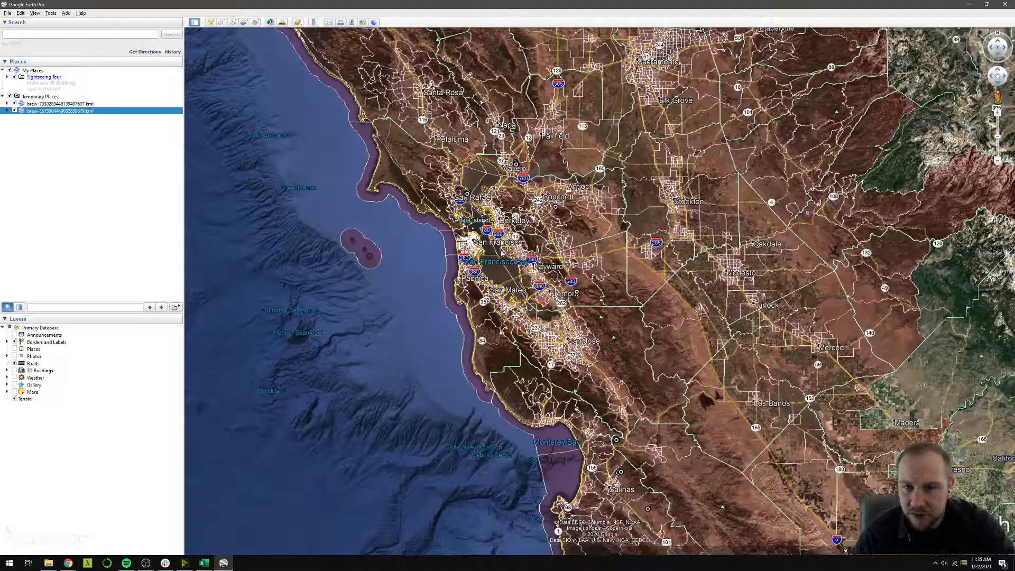
pyautogui.moveTo(499, 257); pyautogui.dragTo(507, 299)
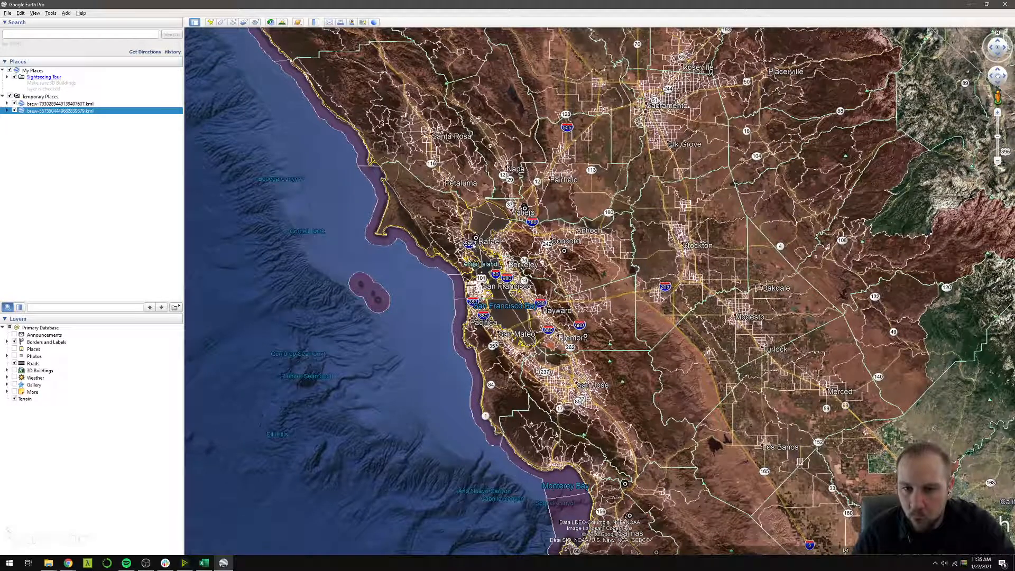
pyautogui.scroll(5, 478, 244)
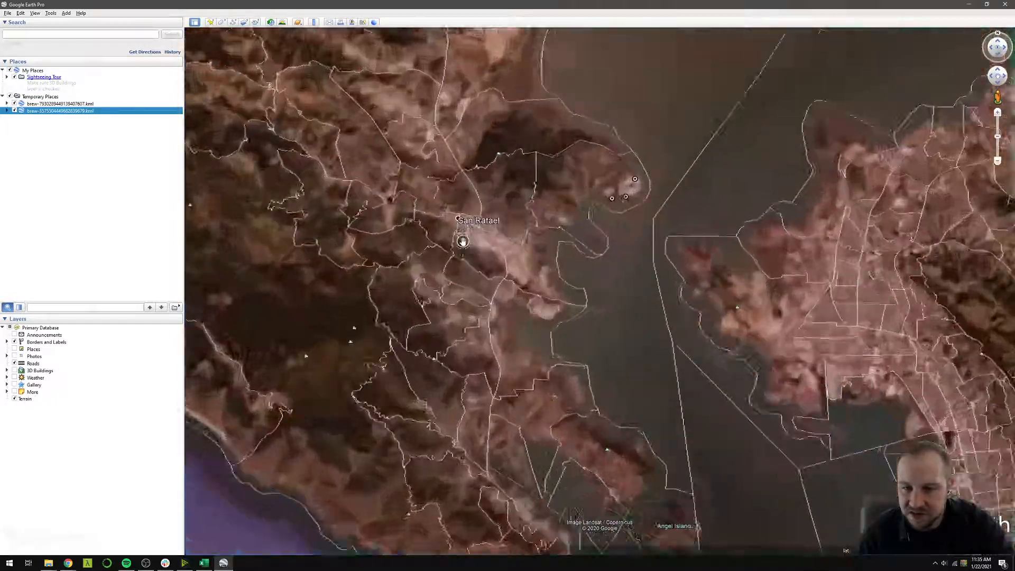
# Inspect the attributes of the census tract near McNears Beach, including its TRACT value, and switch back to brewlytics
pyautogui.click(612, 187)
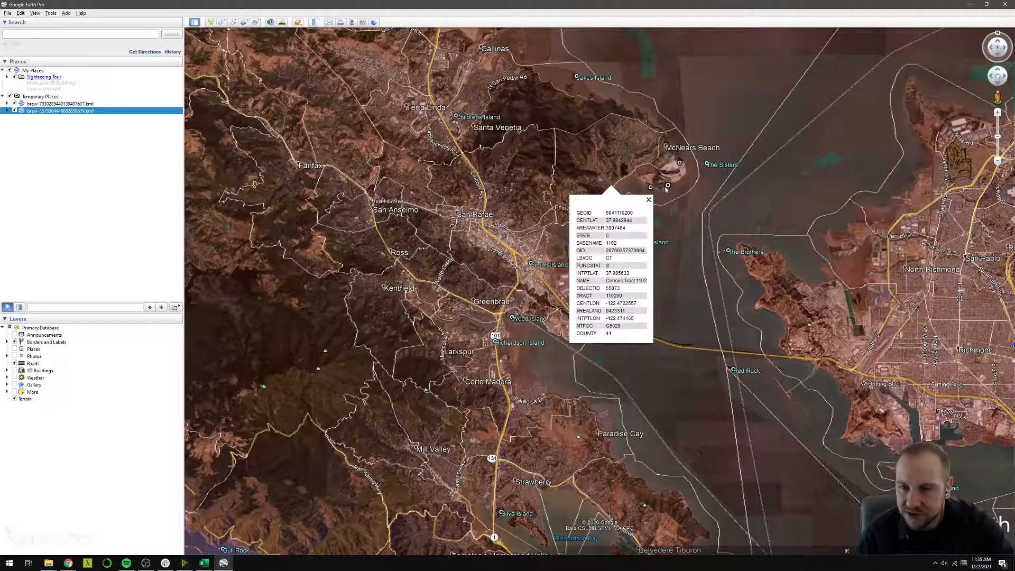
pyautogui.doubleClick(613, 296)
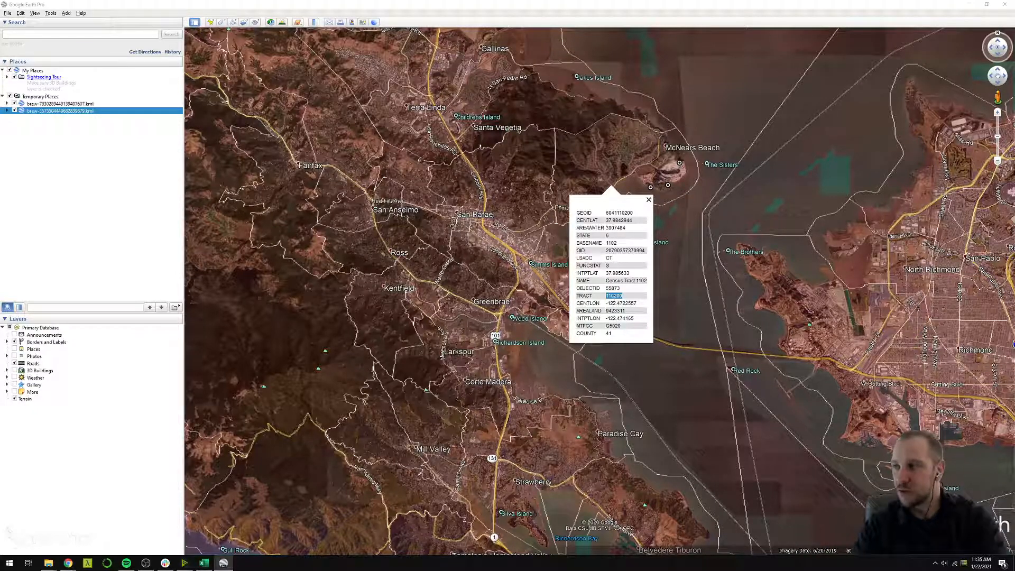
pyautogui.click(969, 7)
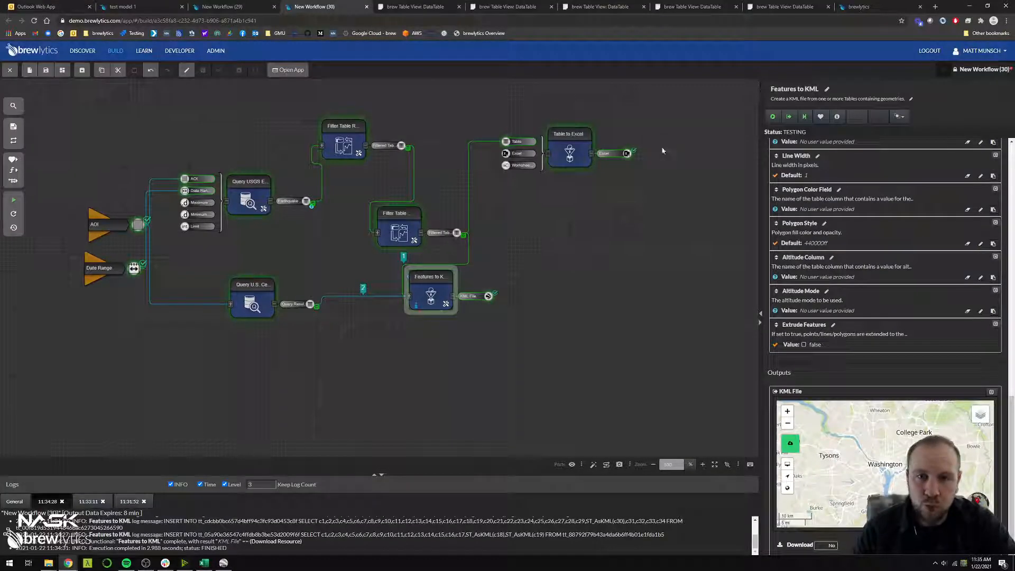
# Redraw the AOI variable's box smaller so it covers San Francisco, San José and Santa Cruz, and save it
pyautogui.click(607, 240)
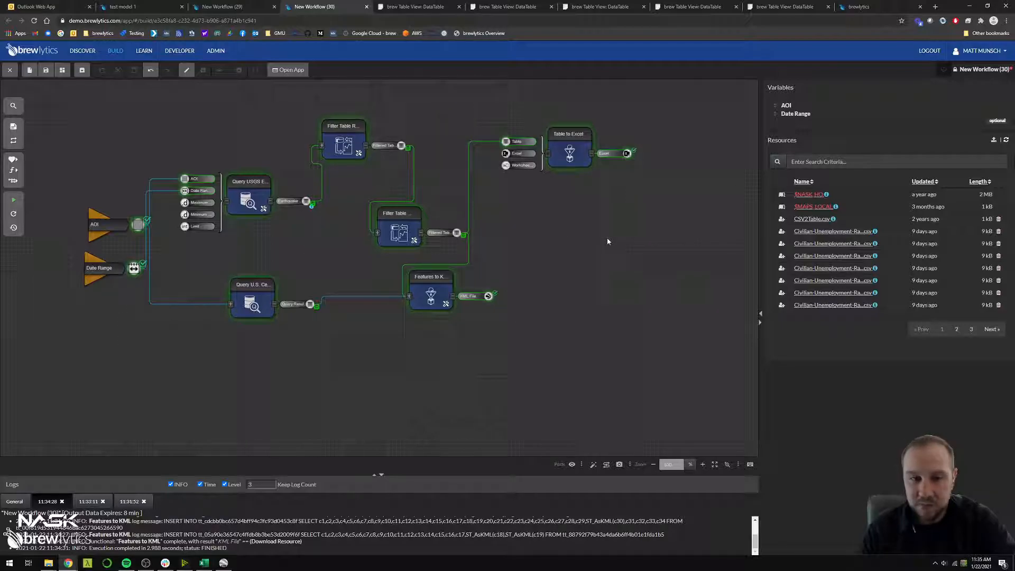
pyautogui.click(110, 228)
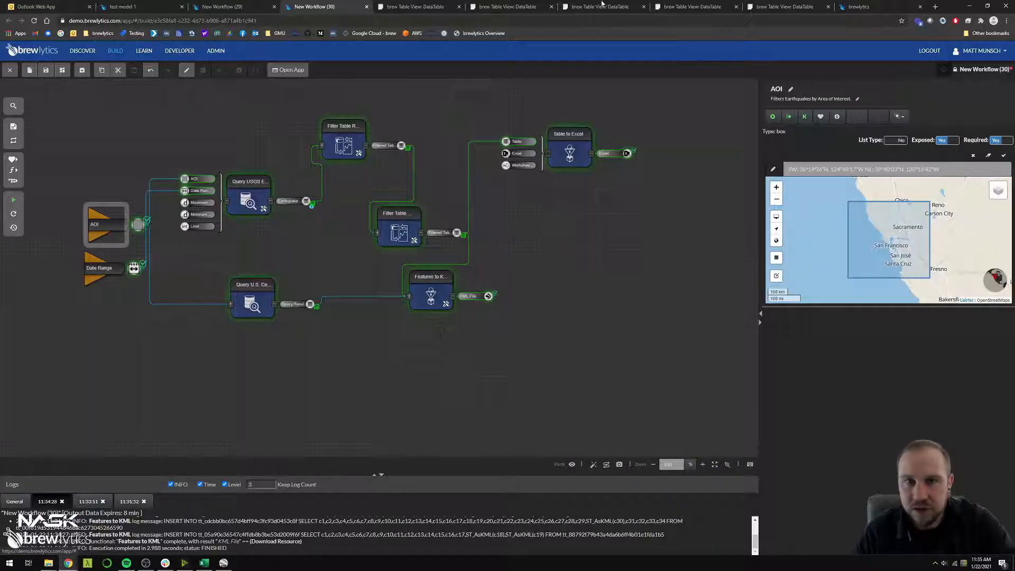
pyautogui.click(776, 258)
pyautogui.moveTo(874, 230); pyautogui.dragTo(913, 265)
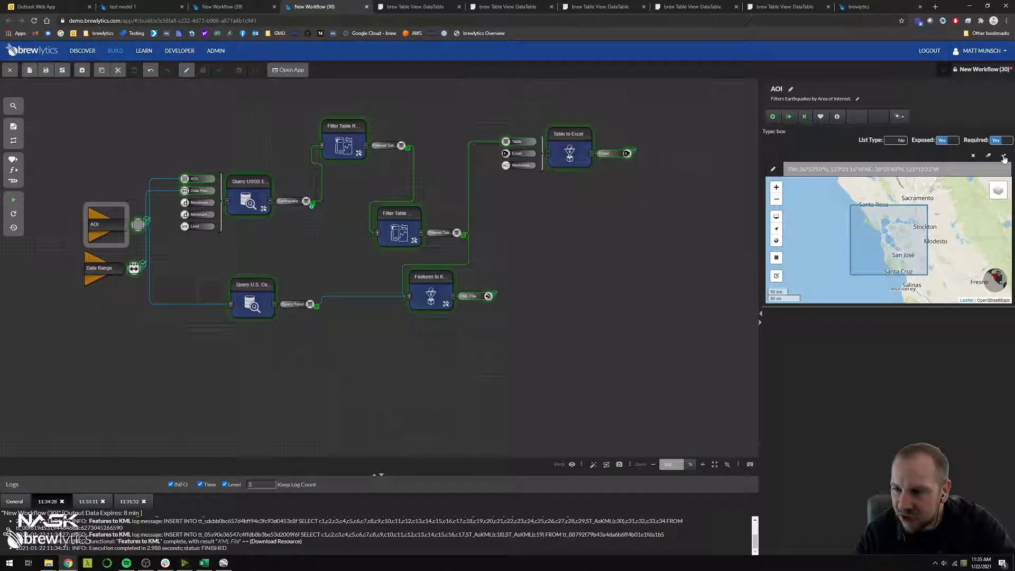
pyautogui.click(1004, 157)
pyautogui.click(518, 367)
# Move Features to KML to the right and add Join by Geospatial Features below Query U.S. Census Boundaries
pyautogui.moveTo(447, 301); pyautogui.dragTo(605, 312)
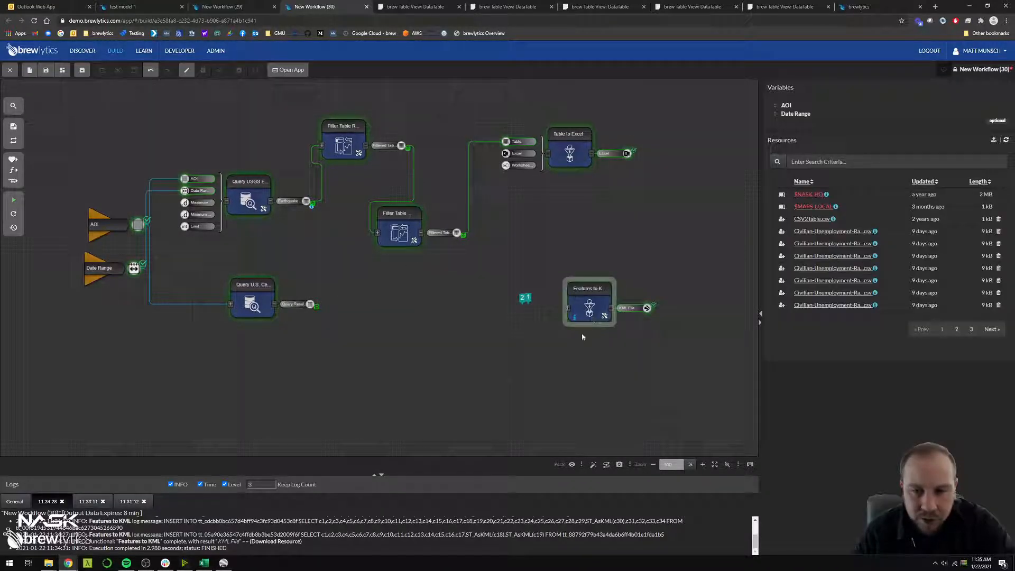
pyautogui.hotkey('ctrl', 'f')
pyautogui.write('jo')
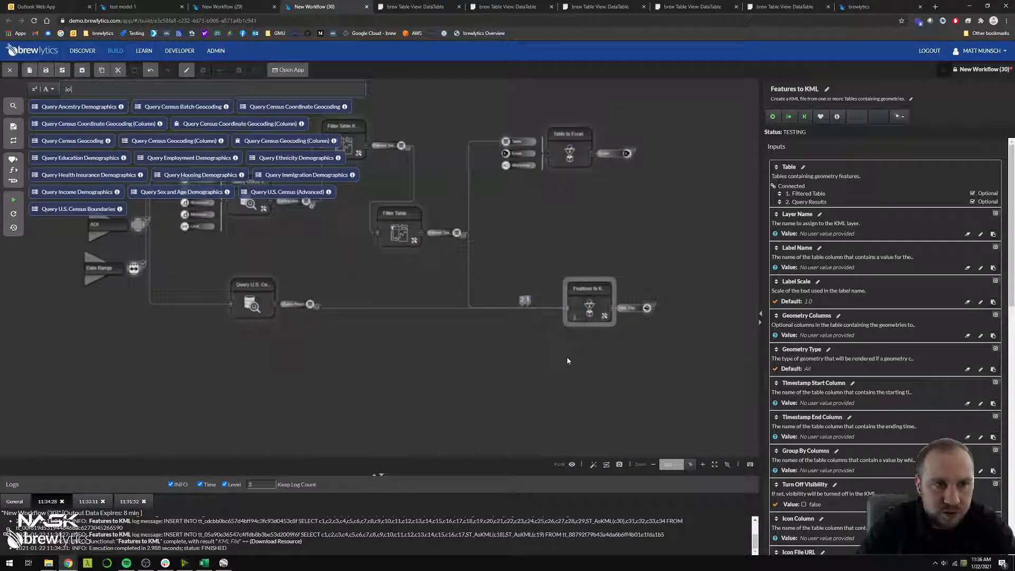
pyautogui.write('in by geospatial')
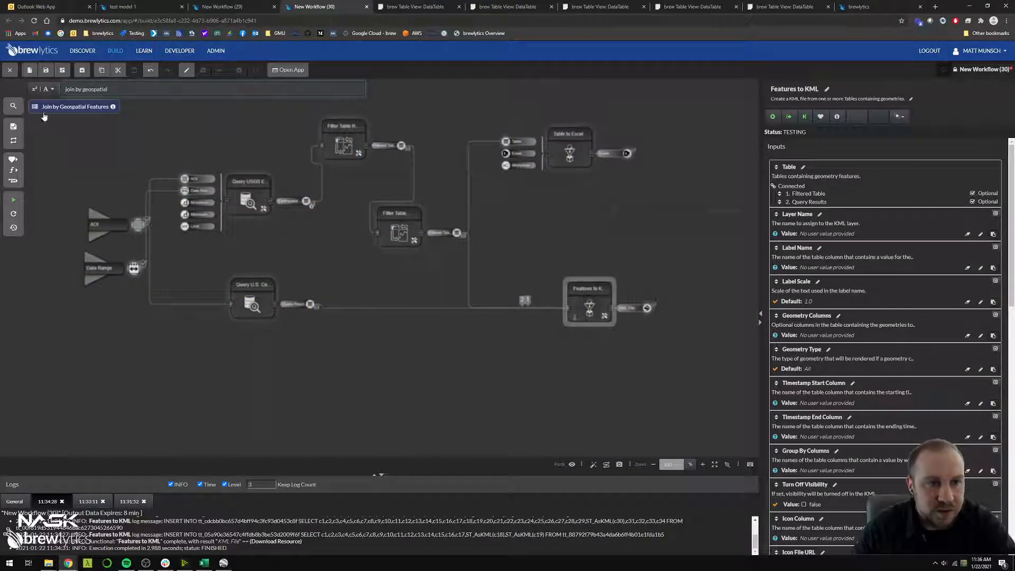
pyautogui.click(62, 107)
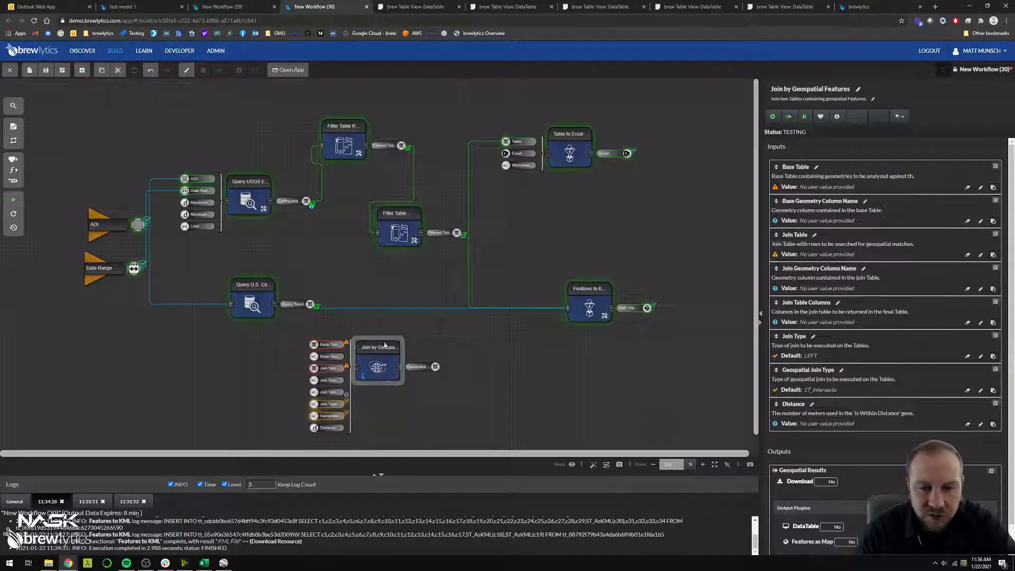
# Connect Filtered Table as the Base Table and the census Query Results as the Join Table of Join by Geospatial Features
pyautogui.moveTo(400, 232); pyautogui.dragTo(323, 341)
pyautogui.moveTo(309, 305); pyautogui.dragTo(323, 365)
pyautogui.moveTo(388, 365); pyautogui.dragTo(415, 361)
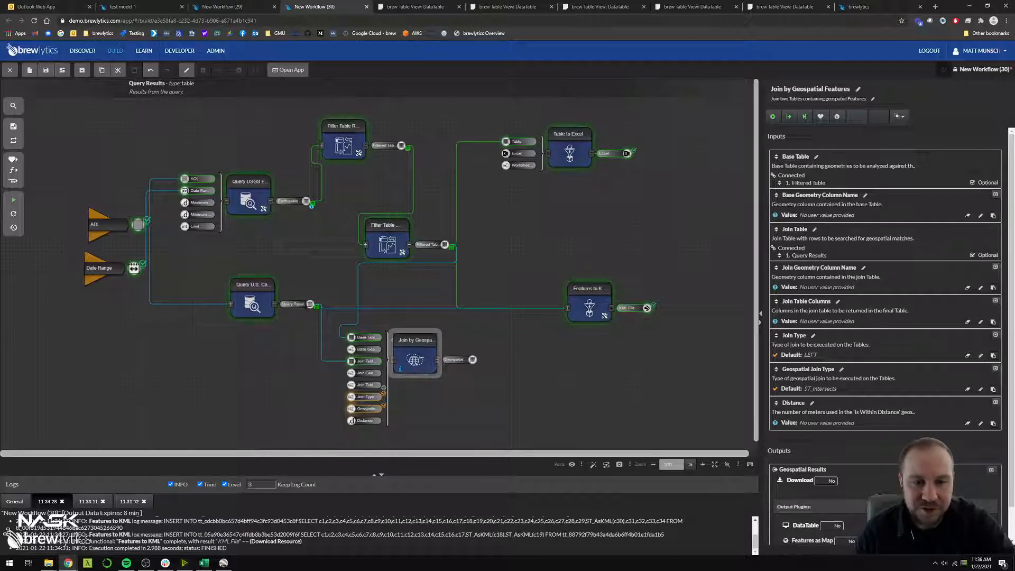
# Review the census Query Results table, examining the column values of the first tract and its NAME entry
pyautogui.click(436, 5)
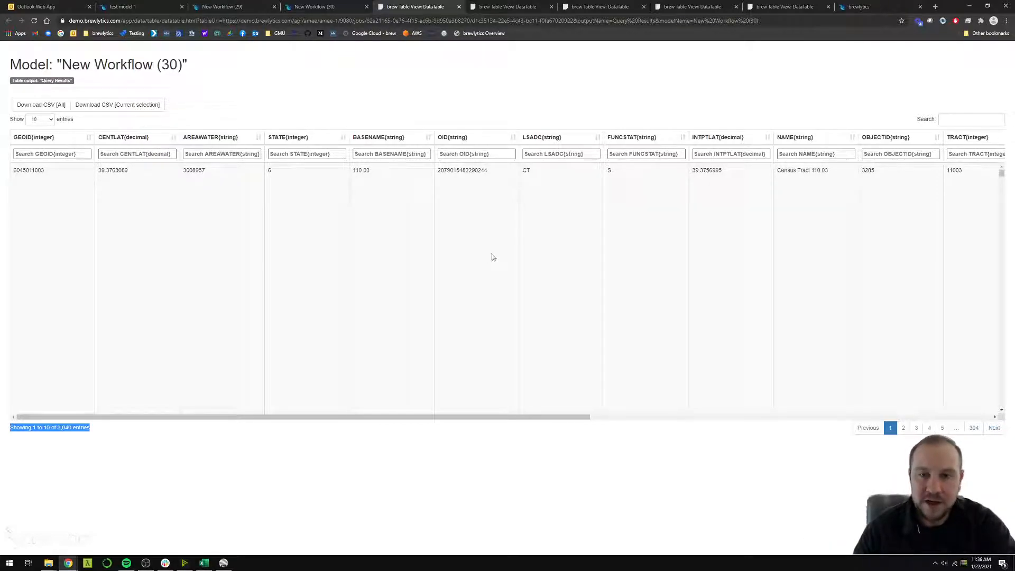
pyautogui.moveTo(230, 199); pyautogui.dragTo(834, 197)
pyautogui.click(799, 172)
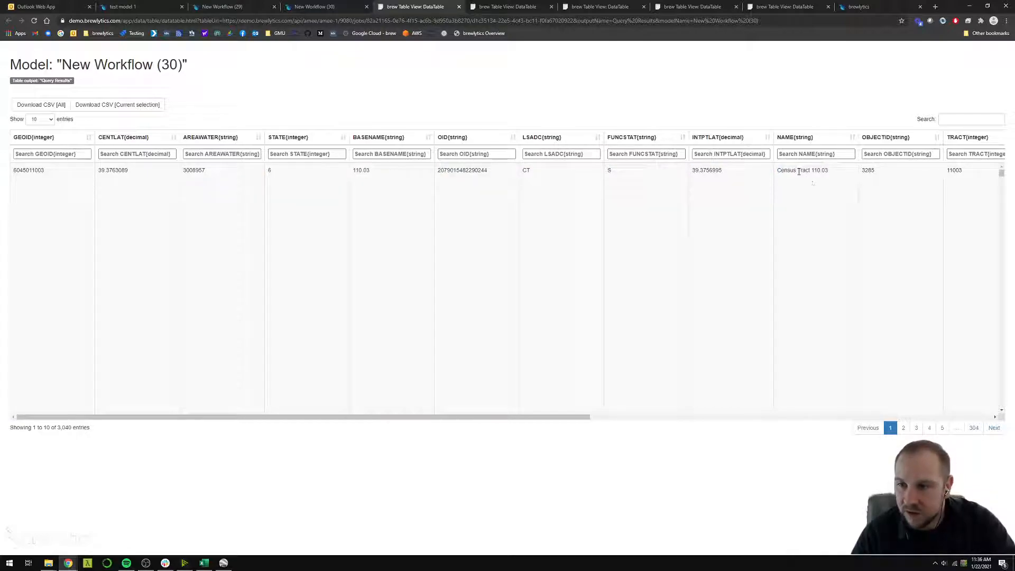
pyautogui.tripleClick(799, 171)
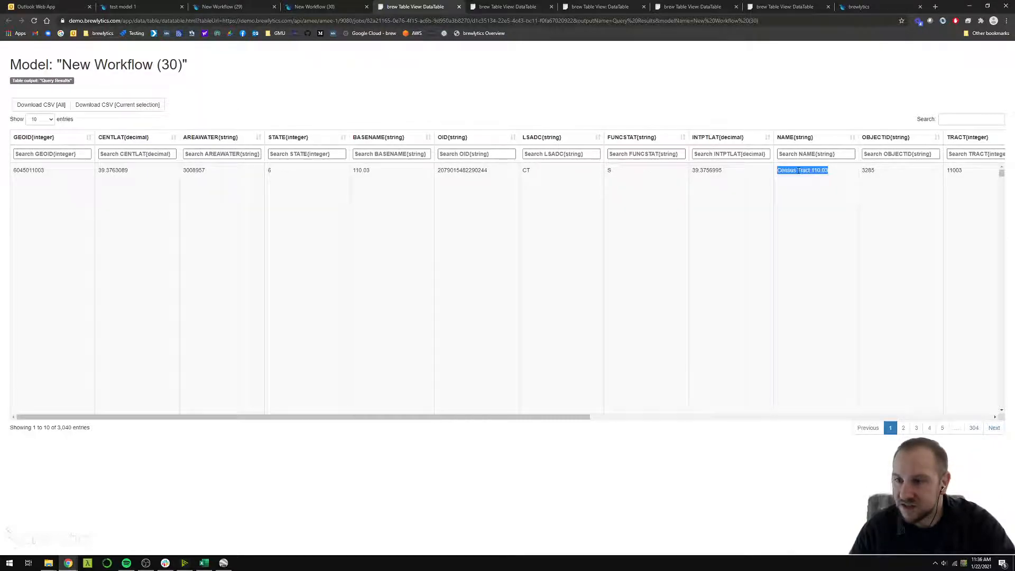
# Return to the New Workflow (30) model and set the Join Table Columns of Join by Geospatial Features to NAME
pyautogui.click(308, 7)
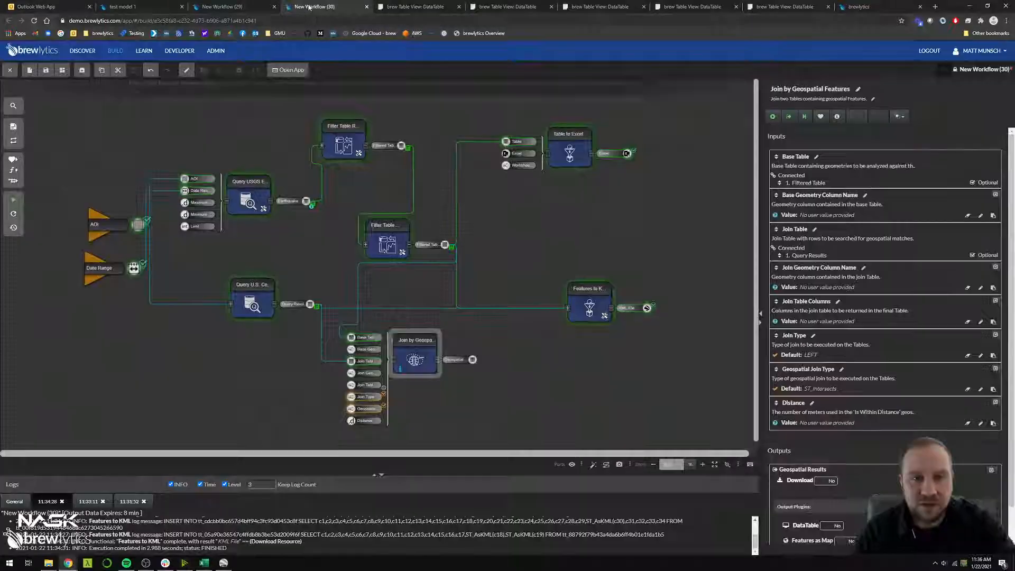
pyautogui.click(816, 322)
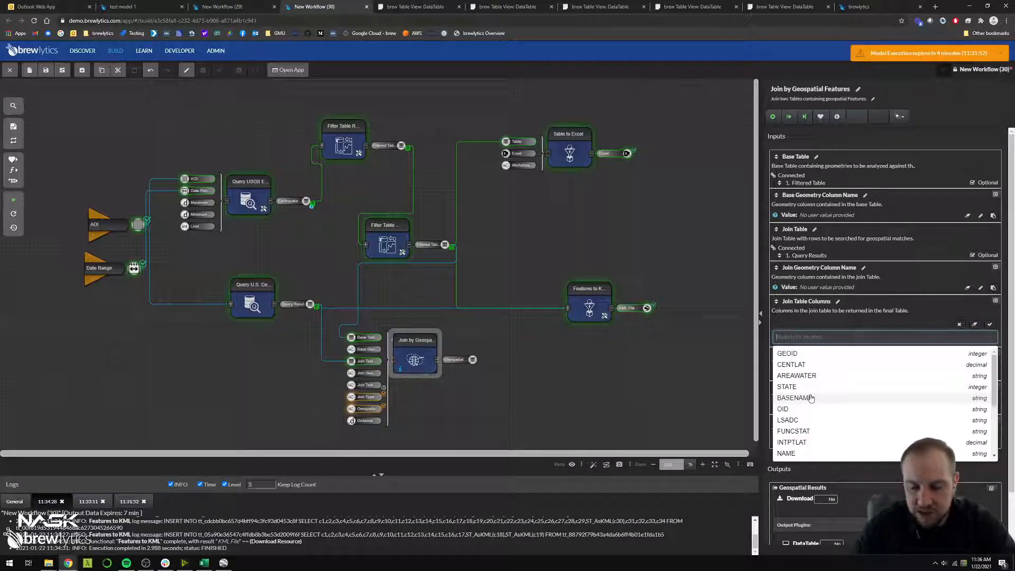
pyautogui.write('name')
pyautogui.click(809, 366)
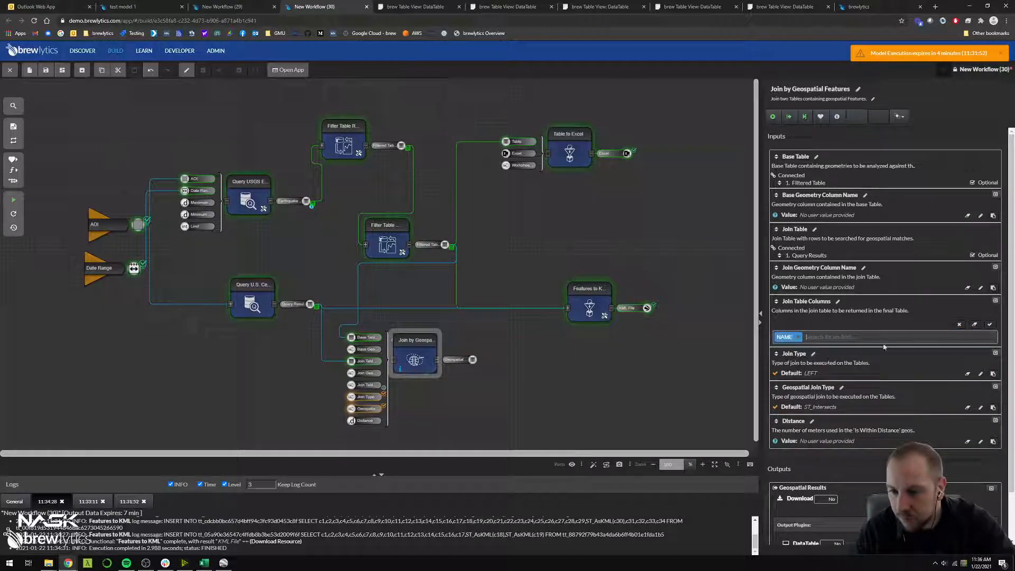
pyautogui.click(988, 324)
pyautogui.click(545, 380)
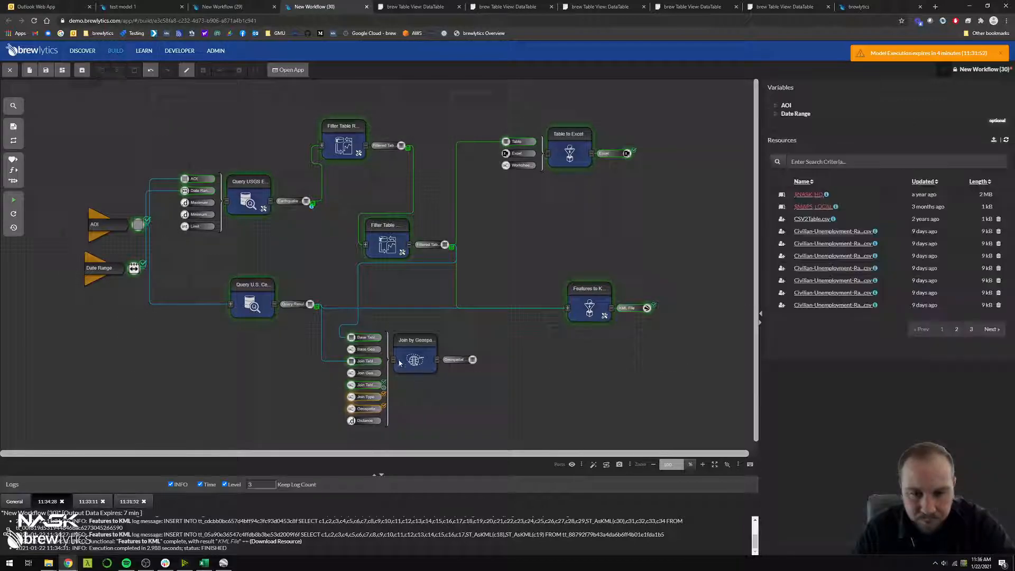
# Collapse the input ports of Join by Geospatial Features, run it and open its Geospatial Results as a DataTable
pyautogui.click(394, 360)
pyautogui.moveTo(404, 362); pyautogui.dragTo(400, 366)
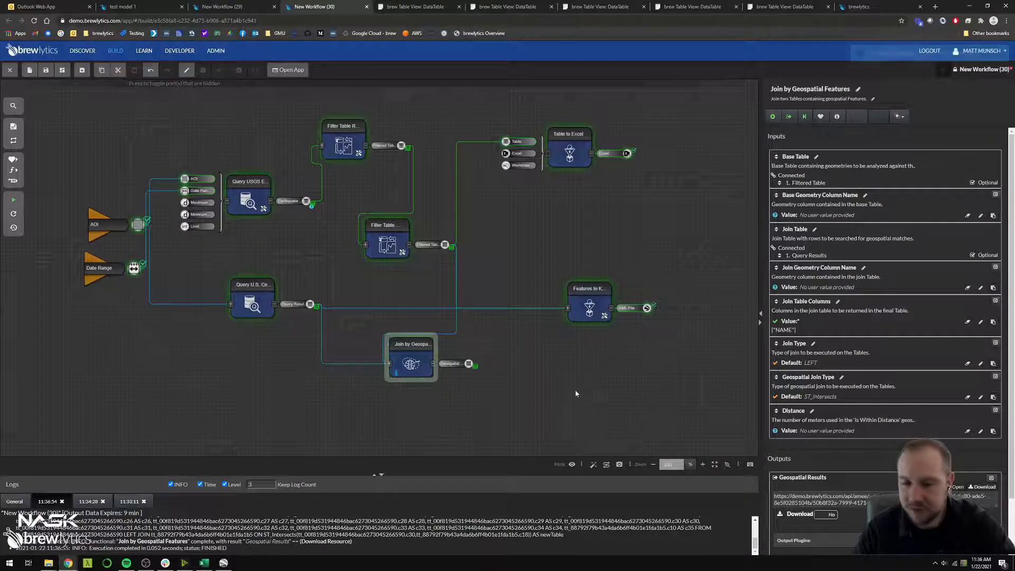
pyautogui.scroll(-1, 806, 506)
pyautogui.click(805, 505)
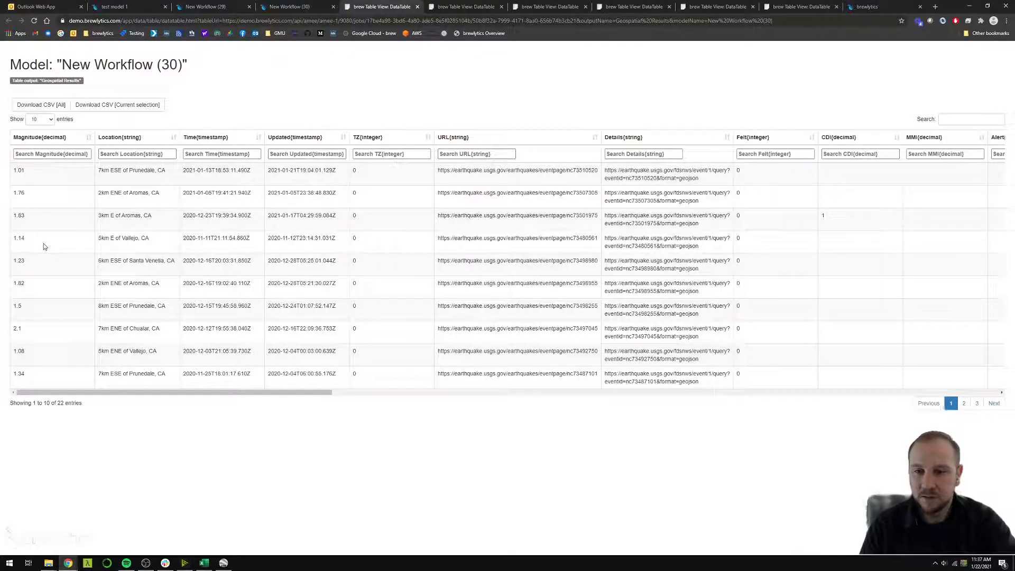
# Examine the census tract entries in the joined NAME column at the far end of the Geospatial Results table
pyautogui.moveTo(252, 392); pyautogui.dragTo(962, 384)
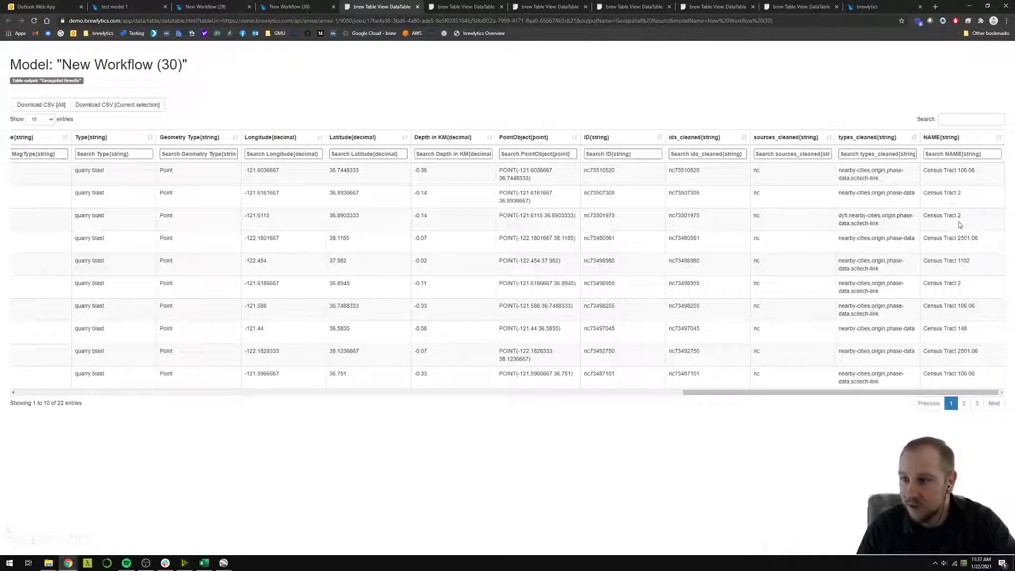
pyautogui.moveTo(949, 173); pyautogui.dragTo(950, 211)
pyautogui.click(951, 215)
pyautogui.tripleClick(950, 215)
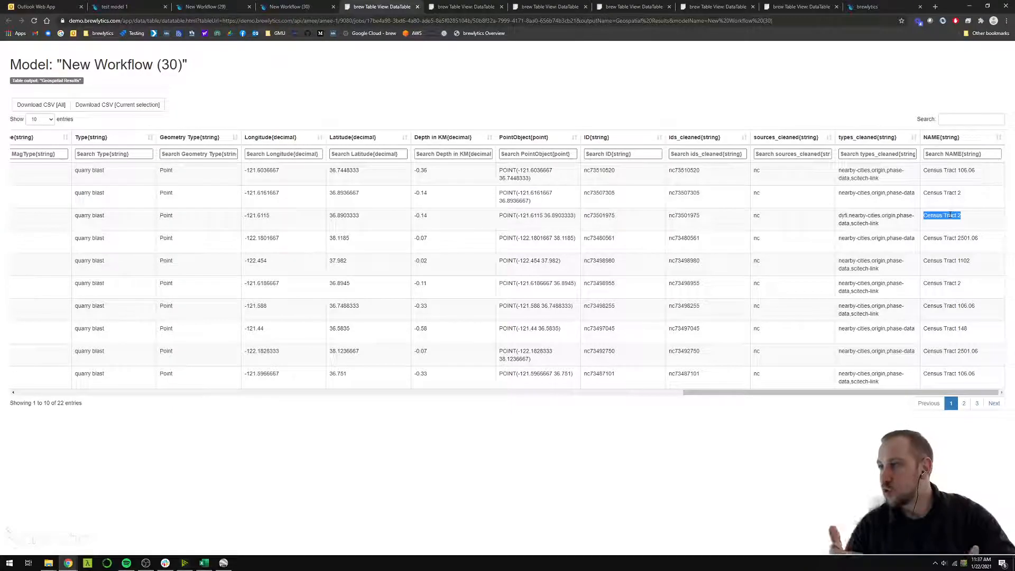
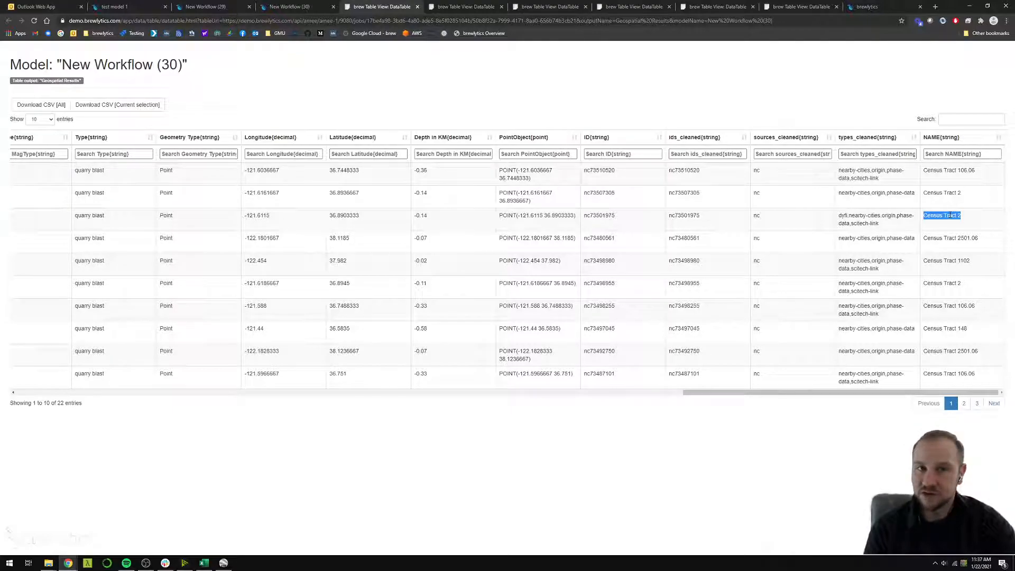
# Return to New Workflow (30), delete the Features to KML and Table to Excel functions, and reposition Join by Geospatial Features
pyautogui.click(283, 7)
pyautogui.moveTo(412, 344); pyautogui.dragTo(455, 340)
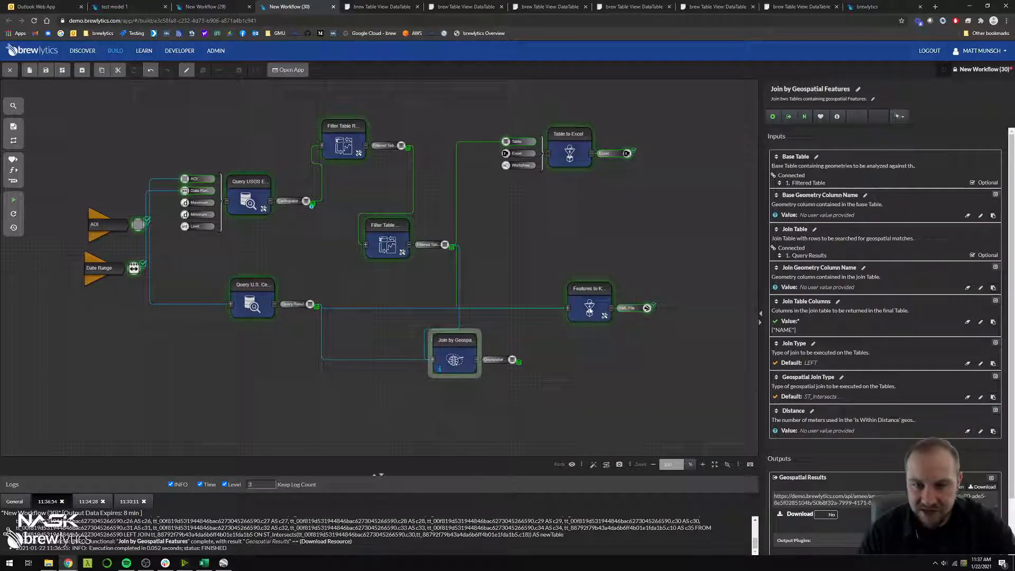
pyautogui.click(592, 307)
pyautogui.press('Delete')
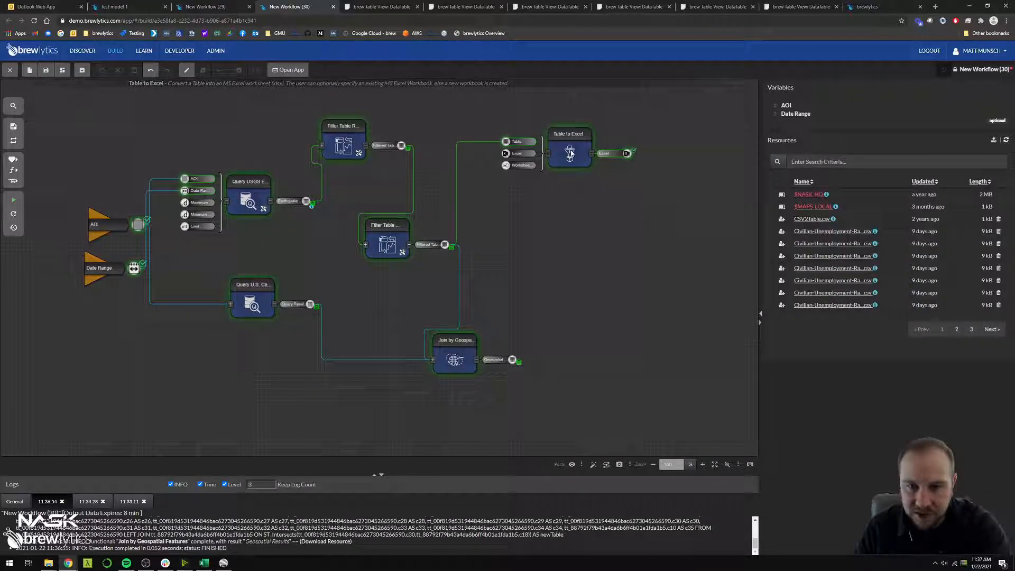
pyautogui.click(563, 155)
pyautogui.press('Delete')
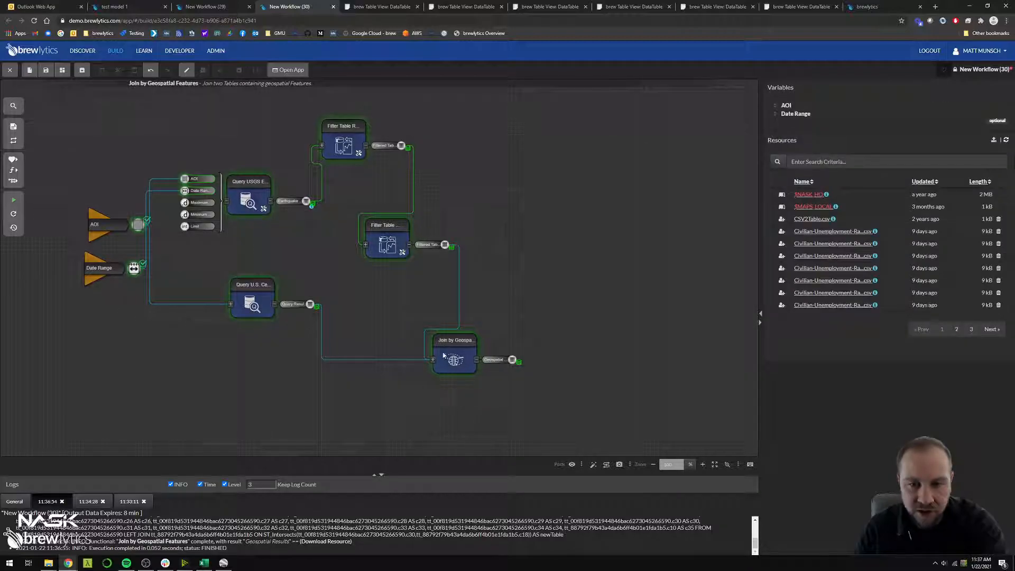
pyautogui.moveTo(441, 354); pyautogui.dragTo(425, 338)
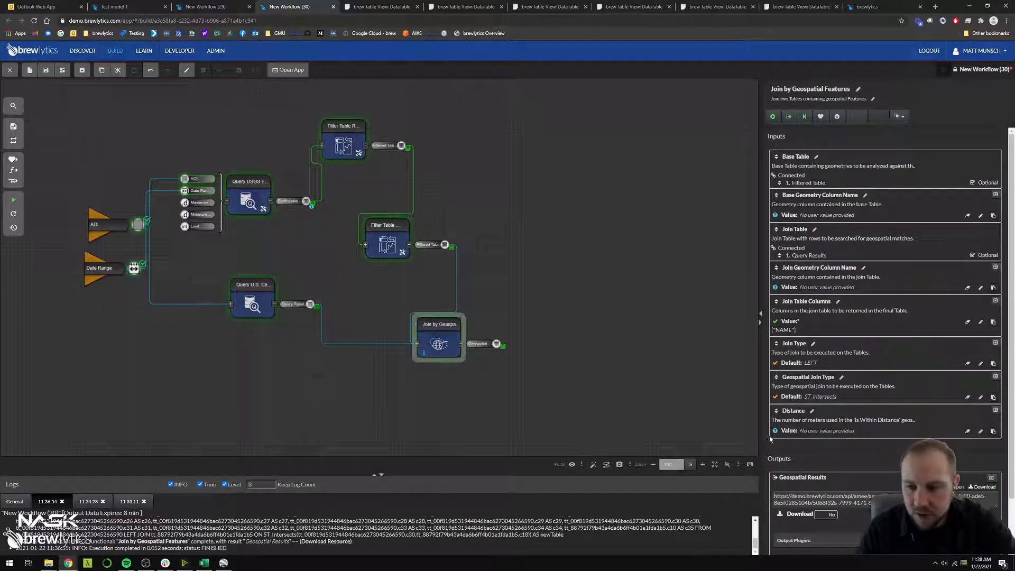
# Open the Geospatial Results as a DataTable and examine its columns, including Time, URL, Longitude and Latitude
pyautogui.scroll(-1, 772, 438)
pyautogui.click(801, 522)
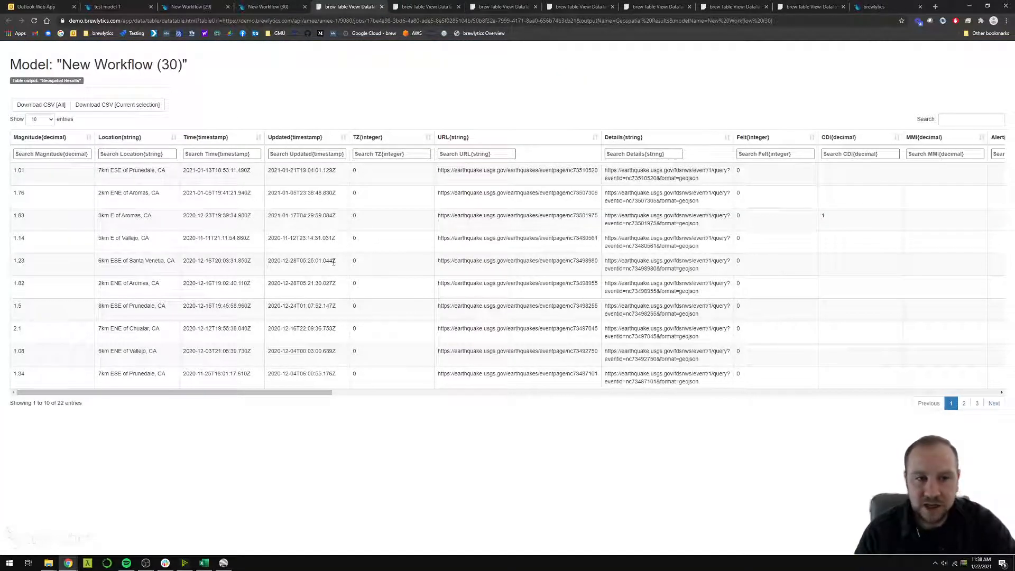
pyautogui.tripleClick(192, 170)
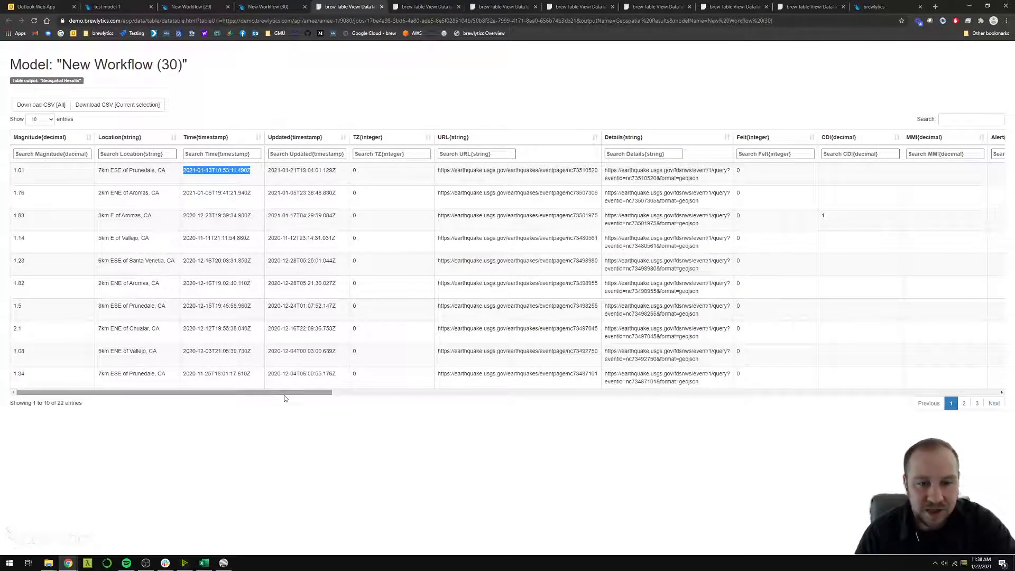
pyautogui.moveTo(284, 393); pyautogui.dragTo(320, 392)
pyautogui.doubleClick(351, 170)
pyautogui.tripleClick(355, 173)
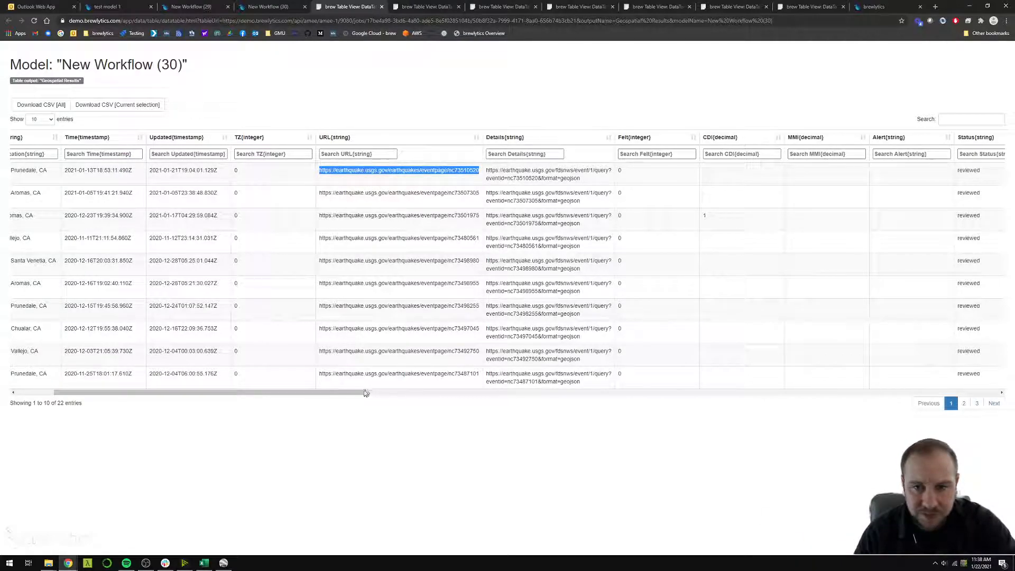
pyautogui.moveTo(347, 400); pyautogui.dragTo(814, 398)
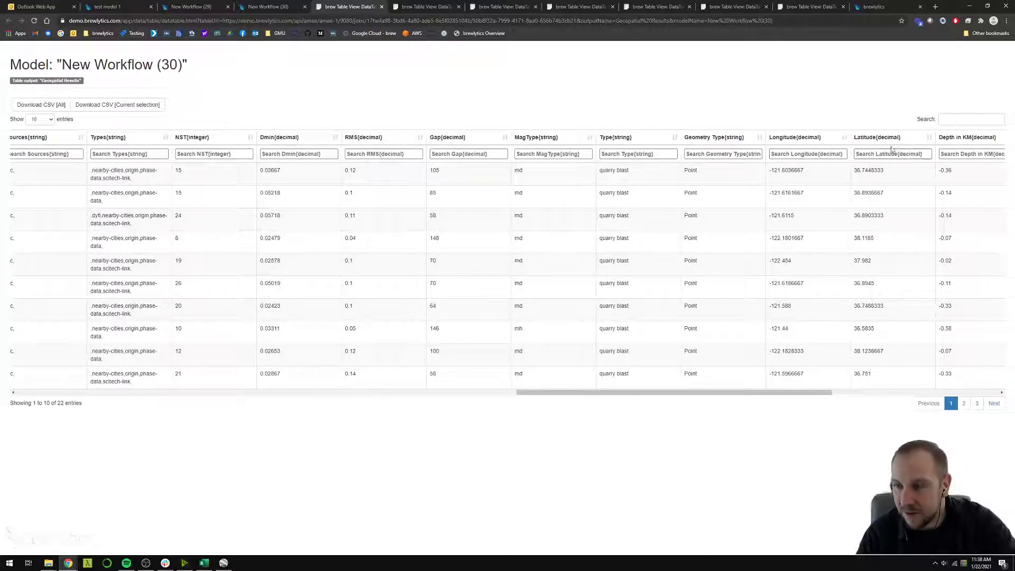
pyautogui.moveTo(797, 392); pyautogui.dragTo(894, 385)
# Return to New Workflow (30), search functions for "remove column", add Modify Table Columns and connect Geospatial Results to its Table input
pyautogui.click(135, 5)
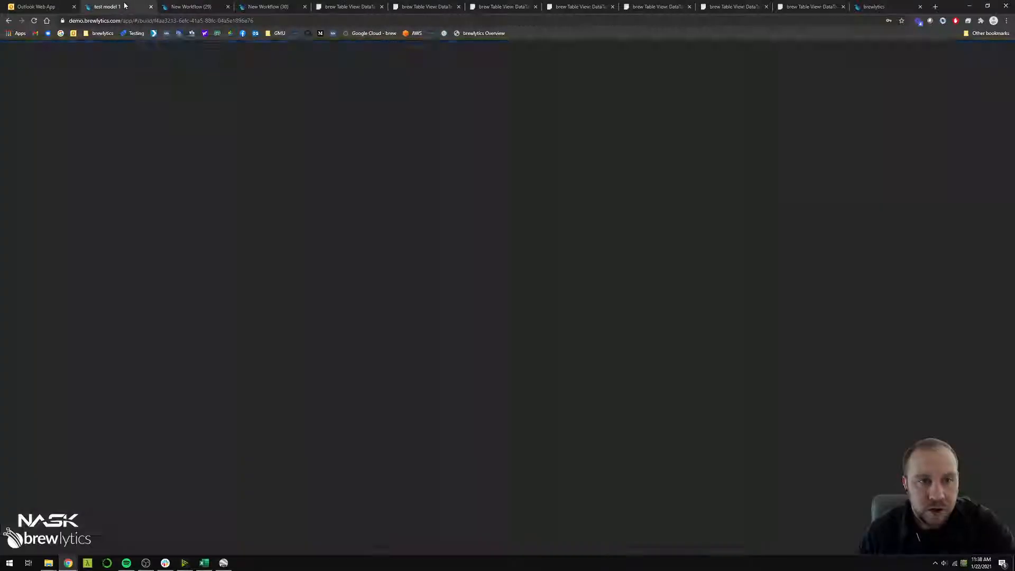
pyautogui.click(281, 4)
pyautogui.click(522, 285)
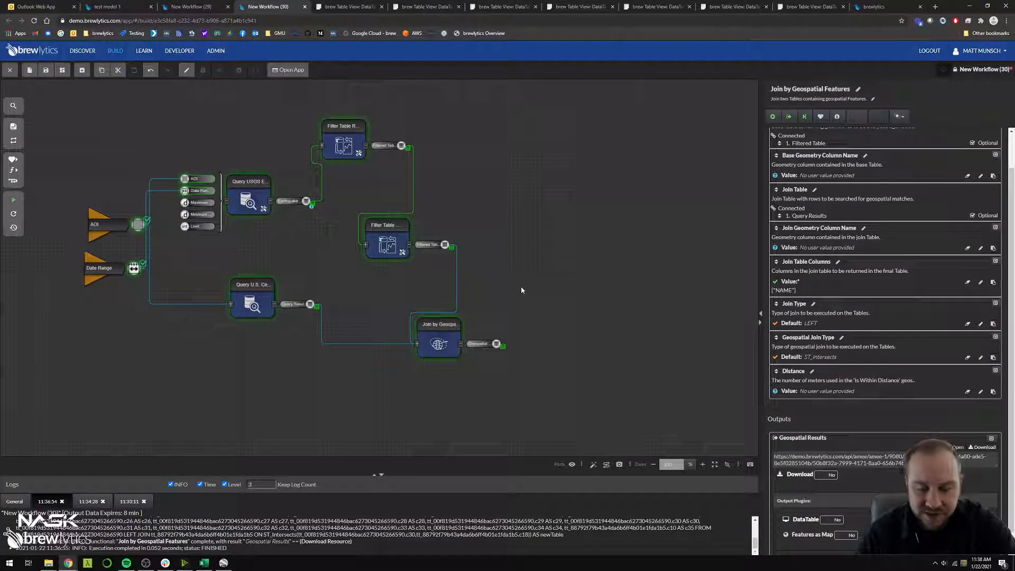
pyautogui.write('remove column')
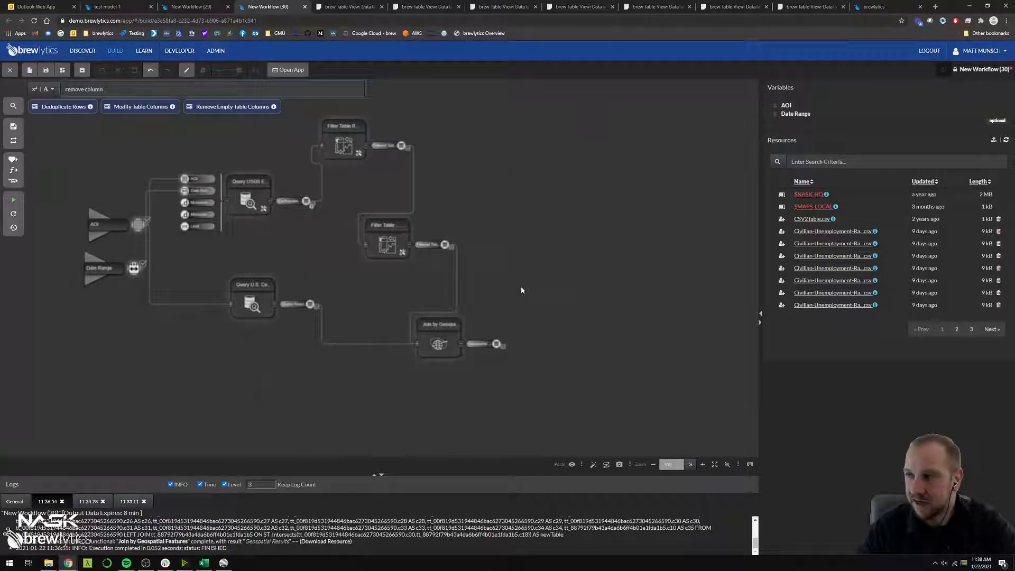
pyautogui.moveTo(132, 107); pyautogui.dragTo(531, 279)
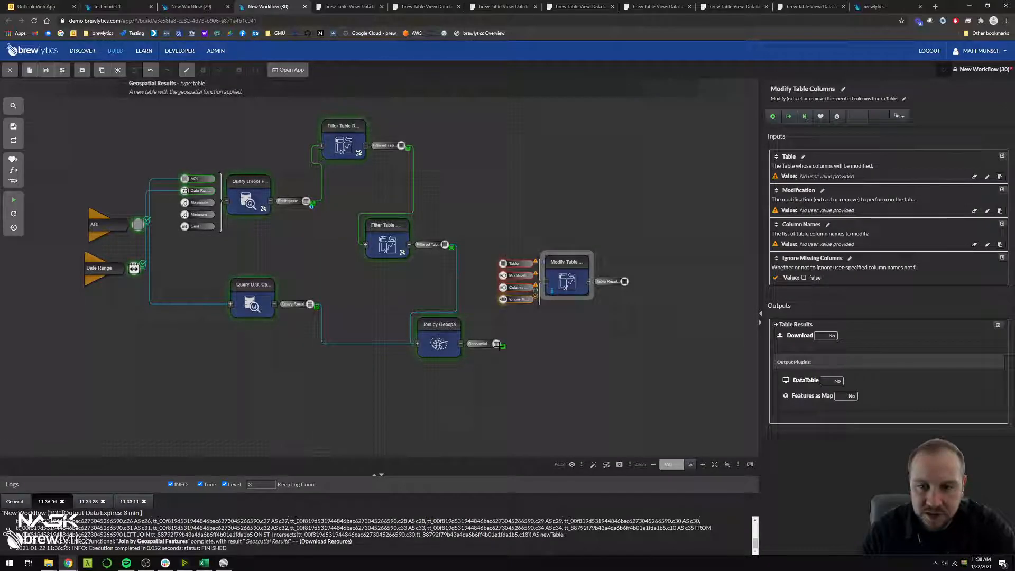
pyautogui.moveTo(497, 344); pyautogui.dragTo(503, 264)
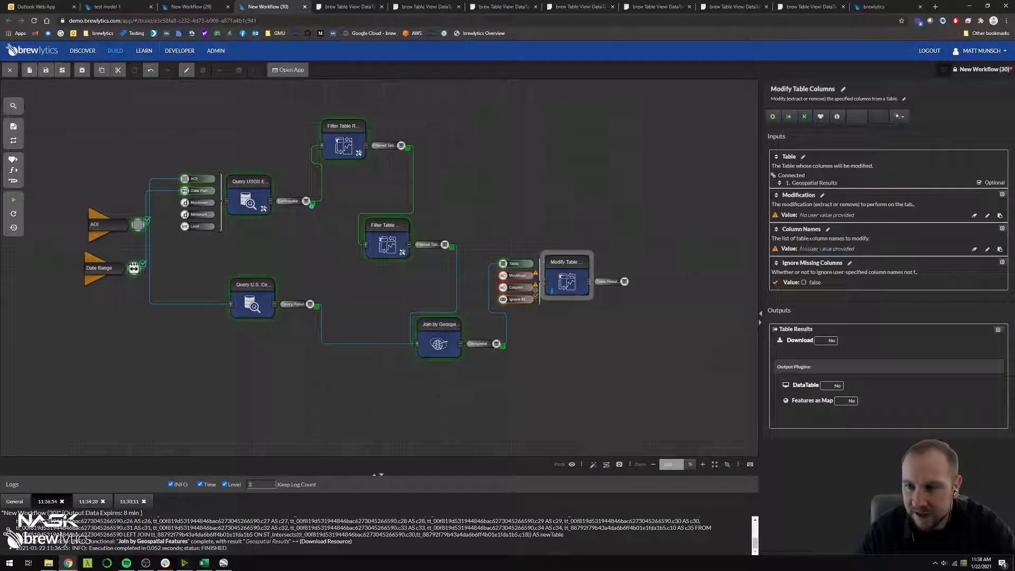
# Set the Modification input of Modify Table Columns to Extract
pyautogui.click(821, 216)
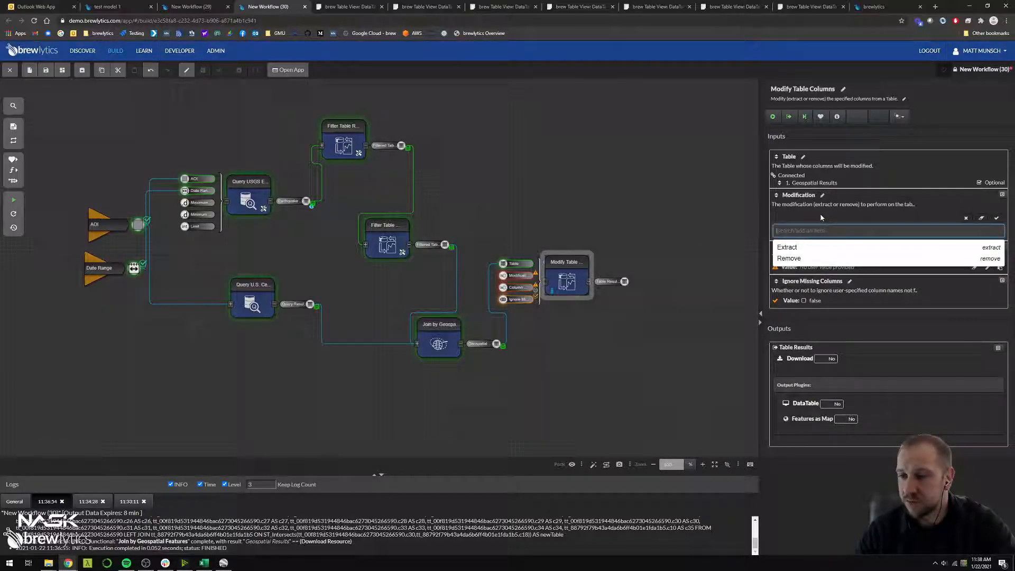
pyautogui.click(803, 247)
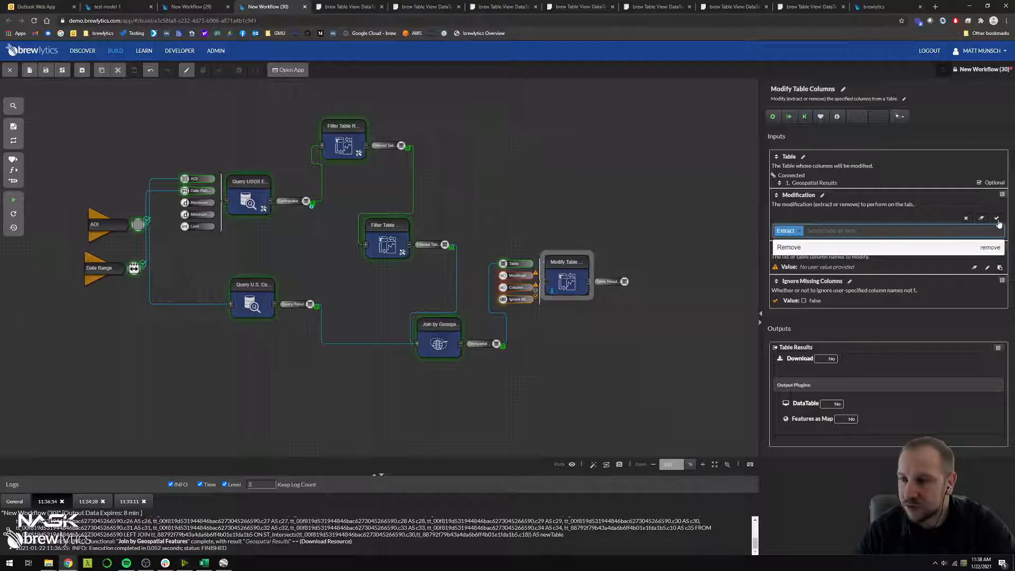
pyautogui.click(997, 218)
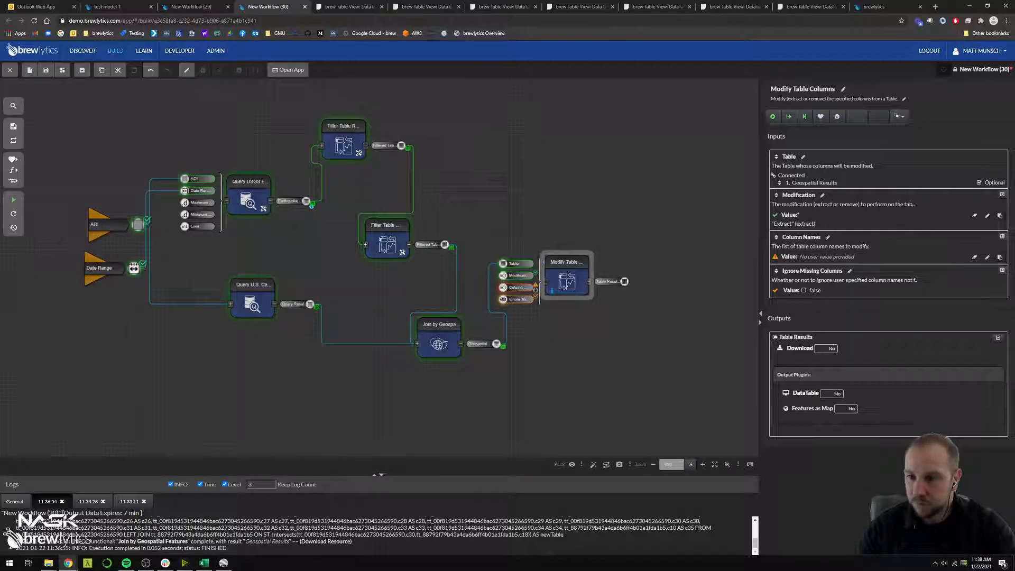
# Set the Column Names of Modify Table Columns to Magnitude, Time, Type, Longitude, Latitude, PointObject and URL
pyautogui.click(822, 253)
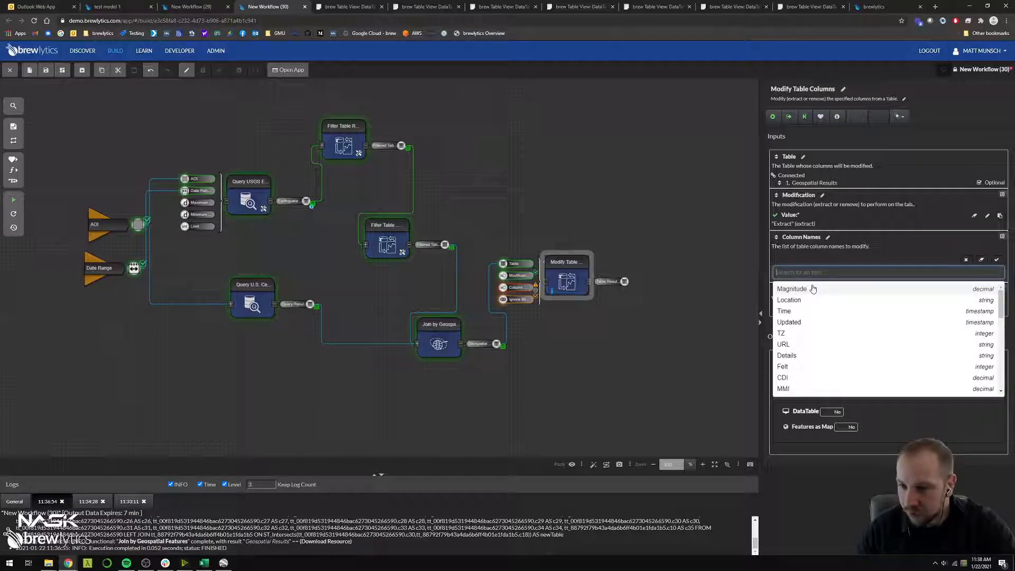
pyautogui.click(812, 288)
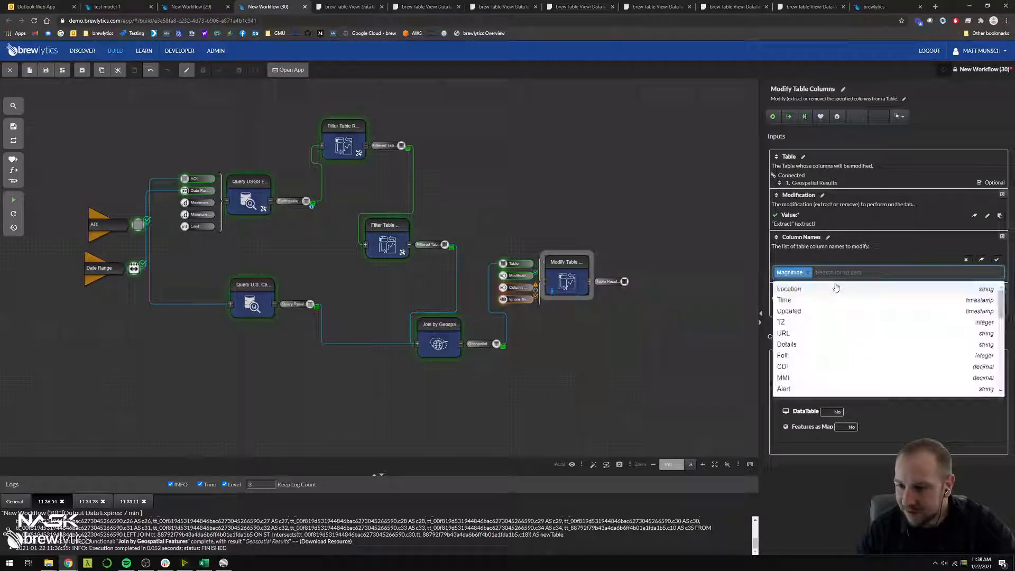
pyautogui.click(810, 303)
pyautogui.scroll(-5, 811, 309)
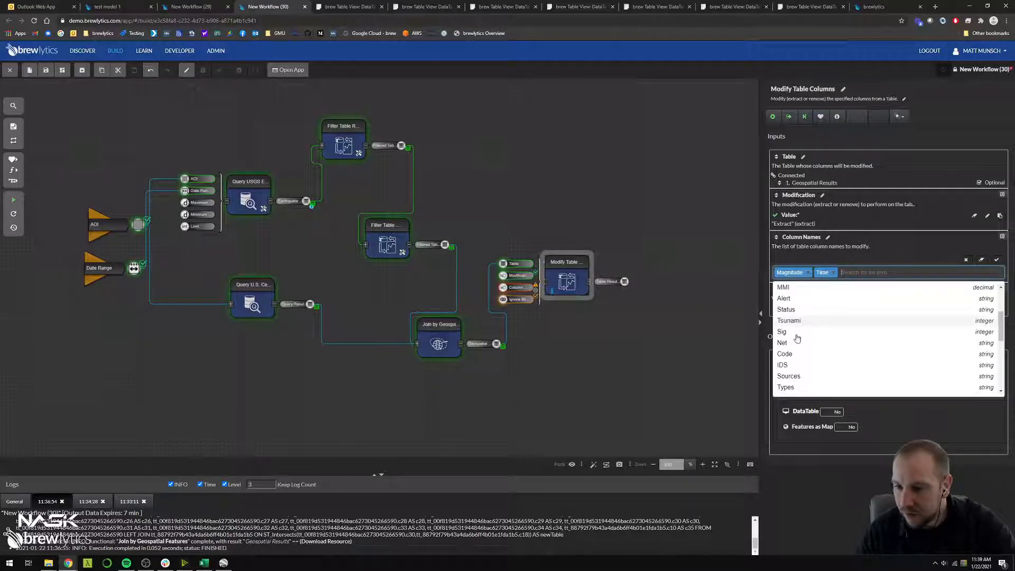
pyautogui.click(793, 334)
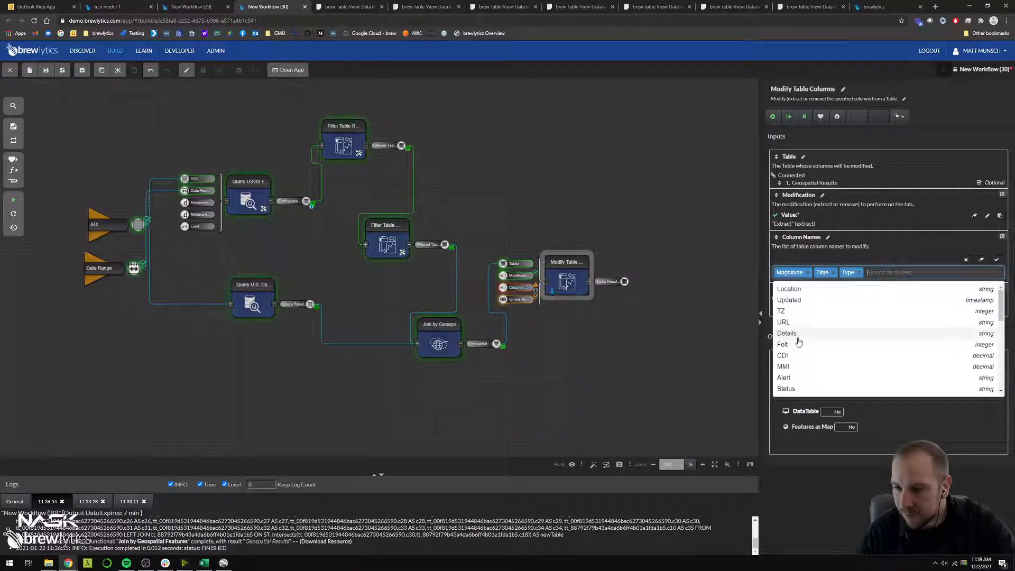
pyautogui.scroll(-2, 801, 346)
pyautogui.scroll(-3, 801, 346)
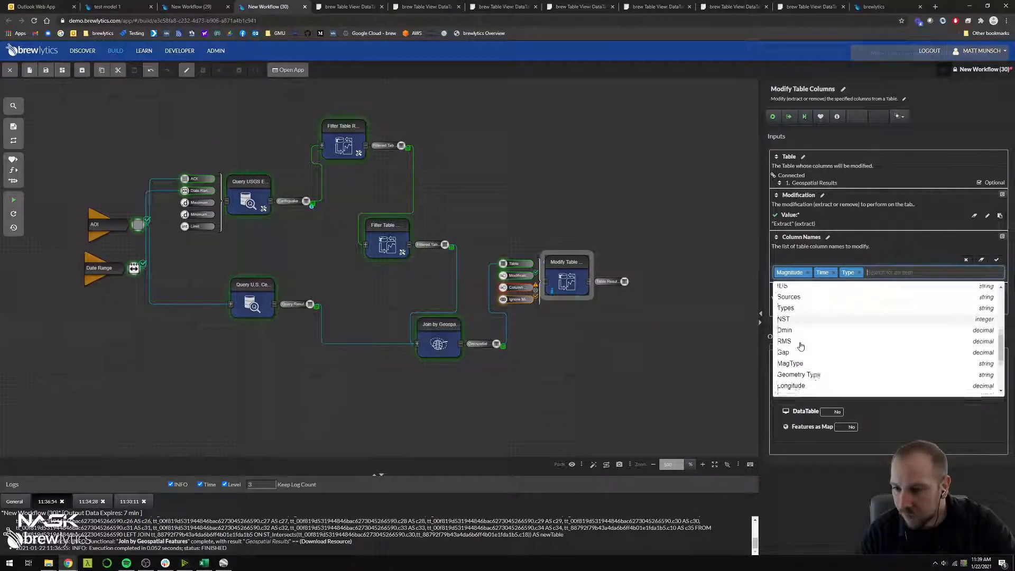
pyautogui.click(800, 346)
pyautogui.scroll(-4, 801, 346)
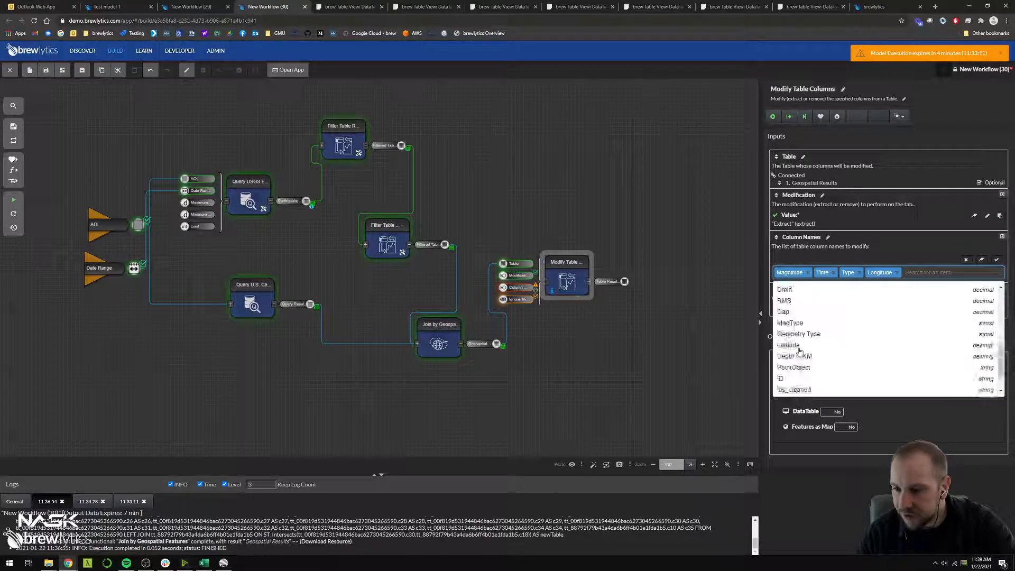
pyautogui.click(802, 310)
pyautogui.scroll(-4, 804, 339)
pyautogui.click(803, 336)
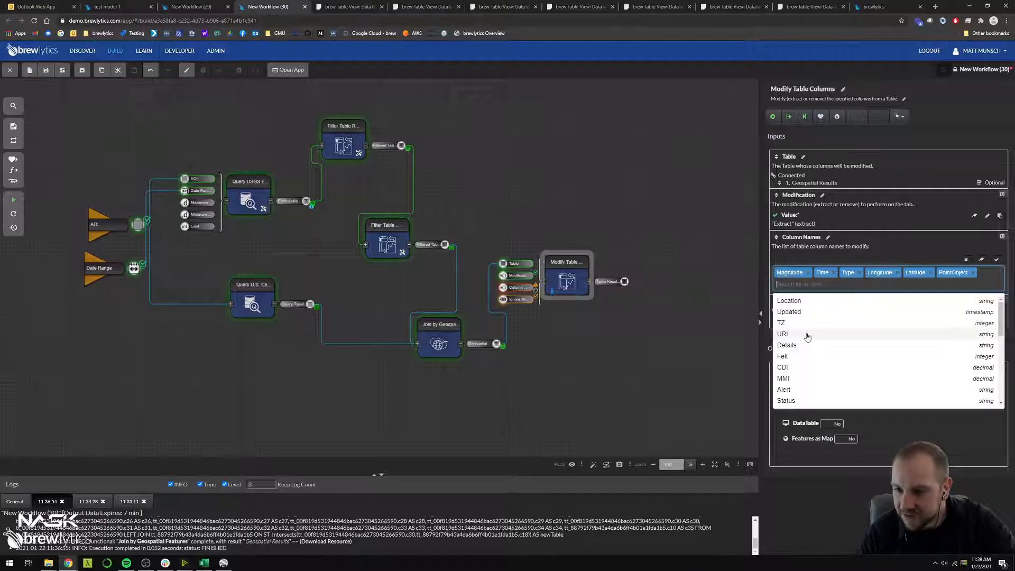
pyautogui.click(807, 334)
pyautogui.click(996, 259)
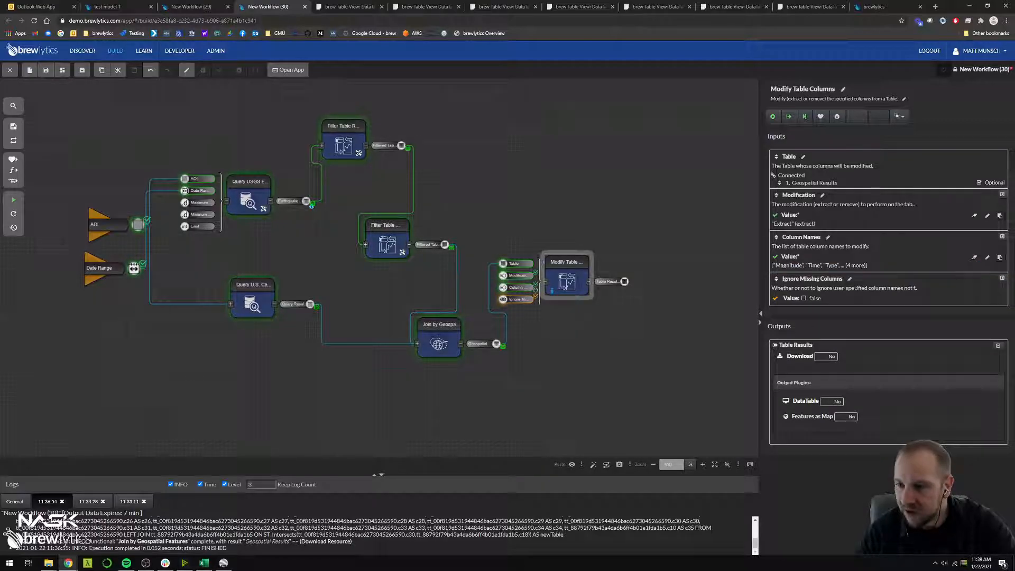
# Collapse the input ports of Modify Table Columns and reposition the function on the canvas
pyautogui.click(546, 286)
pyautogui.click(555, 322)
pyautogui.moveTo(572, 282); pyautogui.dragTo(566, 261)
pyautogui.click(511, 286)
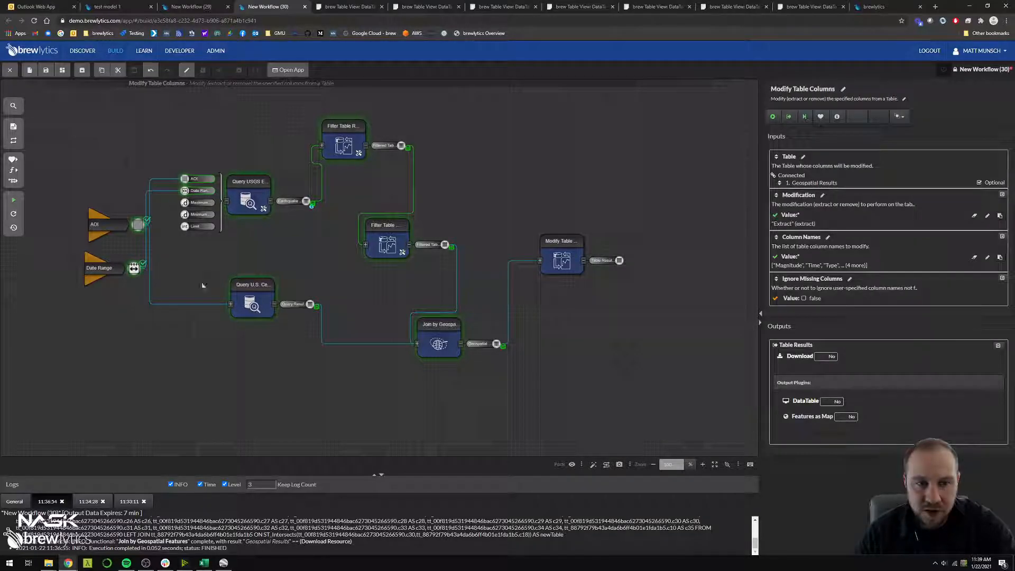
# Redraw the AOI variable's box over the coast between Eureka and Medford and apply it
pyautogui.click(101, 220)
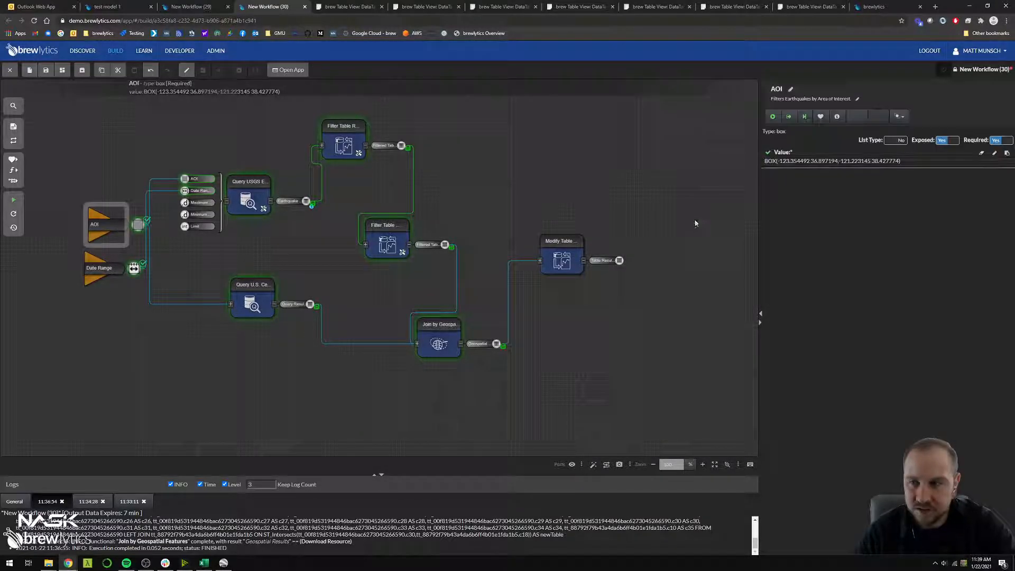
pyautogui.click(801, 165)
pyautogui.moveTo(825, 230); pyautogui.dragTo(835, 266)
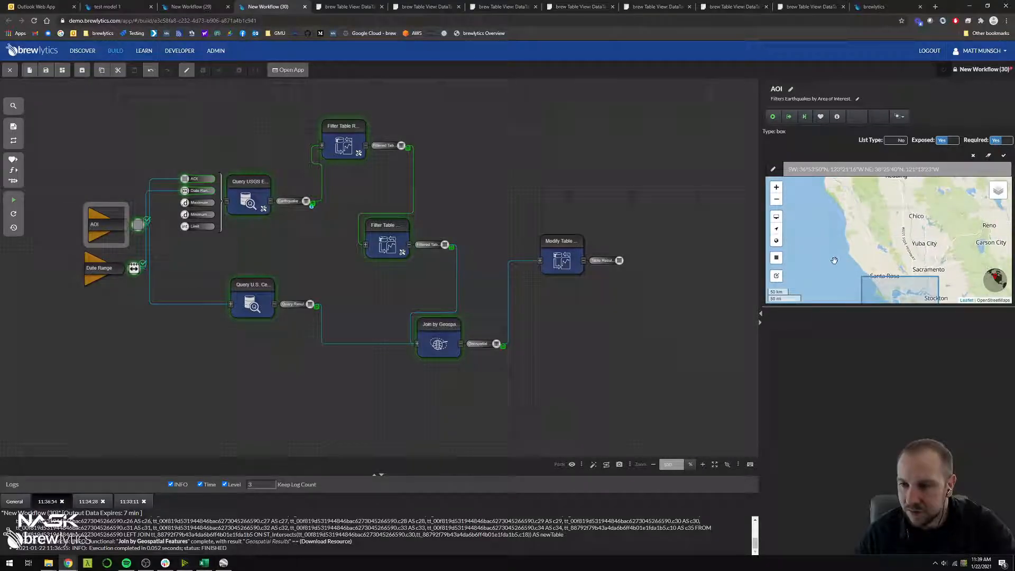
pyautogui.scroll(-1, 833, 251)
pyautogui.moveTo(828, 230)
pyautogui.mouseDown()
pyautogui.moveTo(829, 260)
pyautogui.moveTo(819, 244)
pyautogui.mouseUp()
pyautogui.click(776, 258)
pyautogui.moveTo(821, 203); pyautogui.dragTo(862, 252)
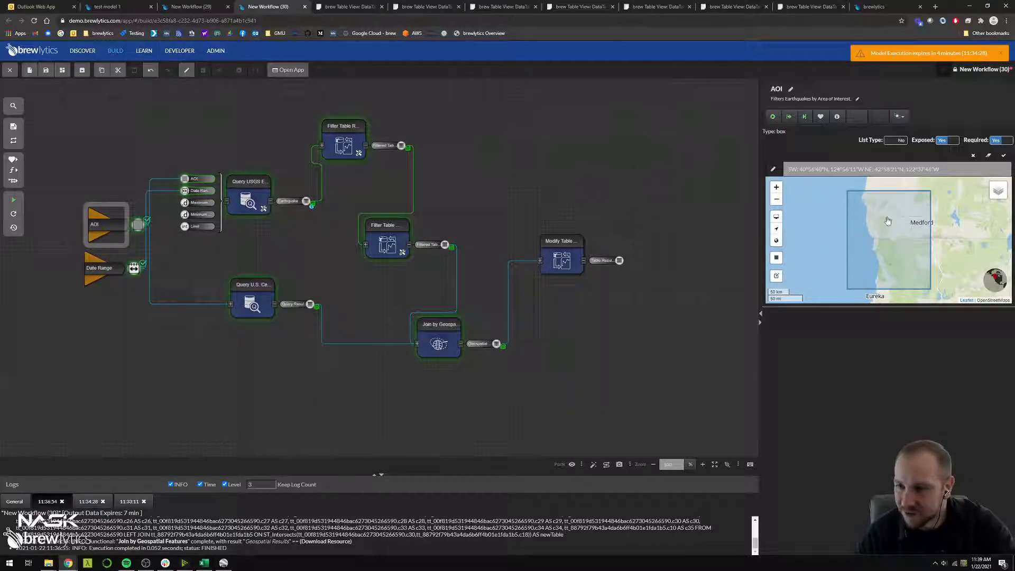
pyautogui.click(1003, 155)
# Run the model, view the Filtered Table result of the second Filter Table function, and close it
pyautogui.click(643, 176)
pyautogui.hotkey('ctrl', 'e')
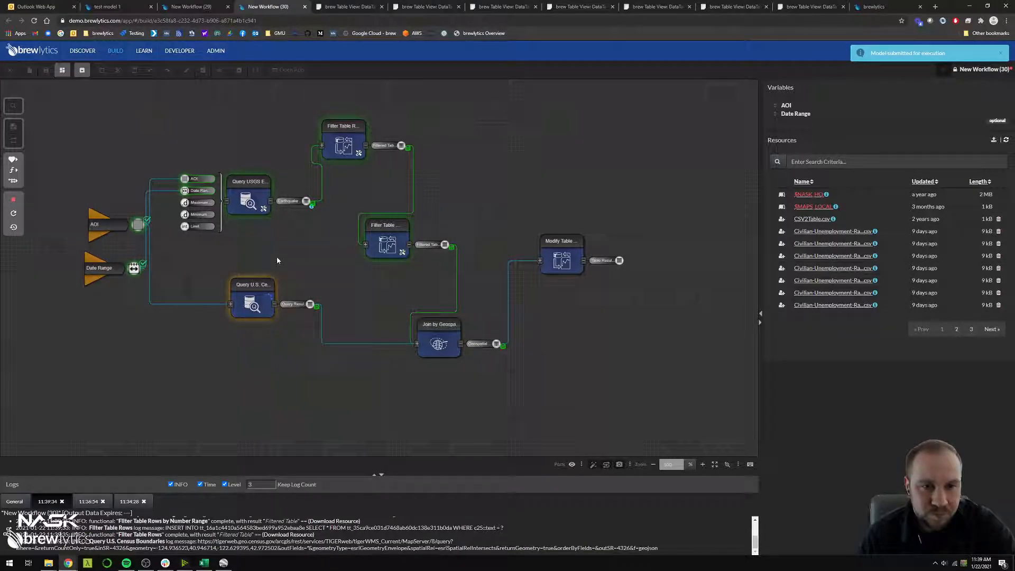
pyautogui.click(445, 245)
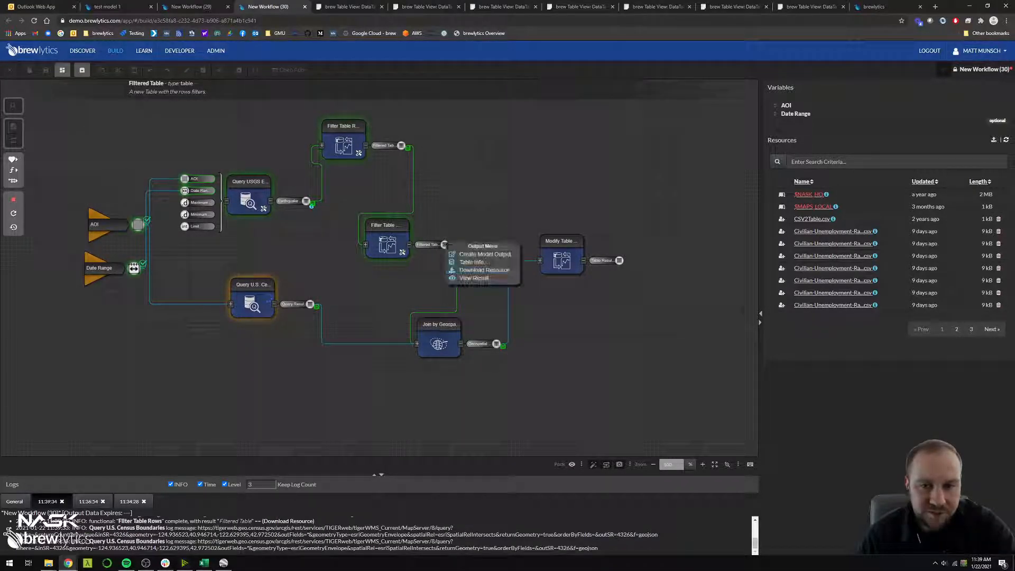
pyautogui.click(466, 278)
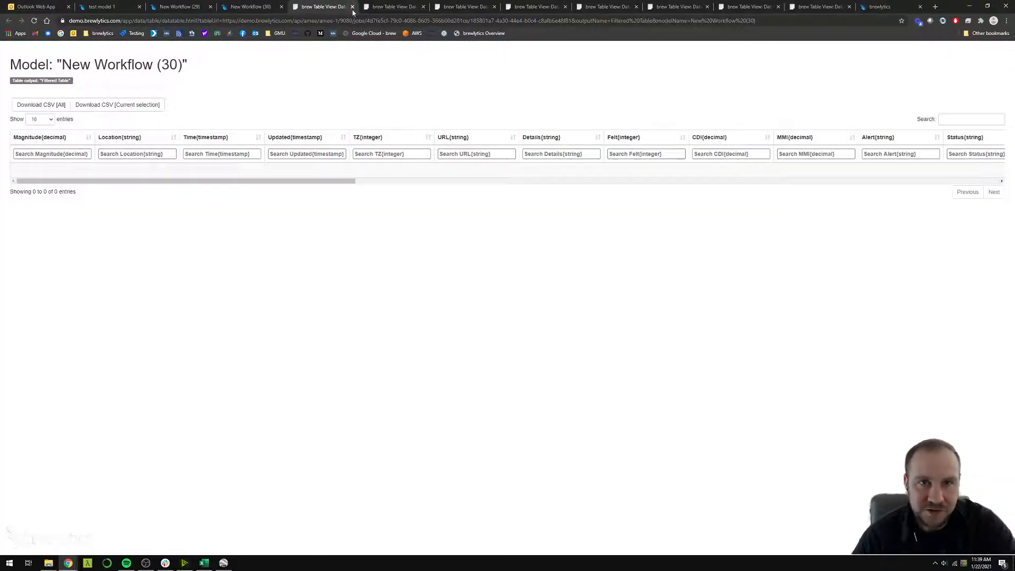
pyautogui.click(353, 7)
# Redraw the AOI variable's box over the San Francisco Bay region from north of Santa Rosa to Monterey and apply it
pyautogui.click(87, 222)
pyautogui.moveTo(837, 274); pyautogui.dragTo(830, 184)
pyautogui.scroll(-1, 840, 235)
pyautogui.moveTo(840, 236)
pyautogui.mouseDown()
pyautogui.moveTo(832, 195)
pyautogui.moveTo(903, 280)
pyautogui.mouseUp()
pyautogui.click(776, 258)
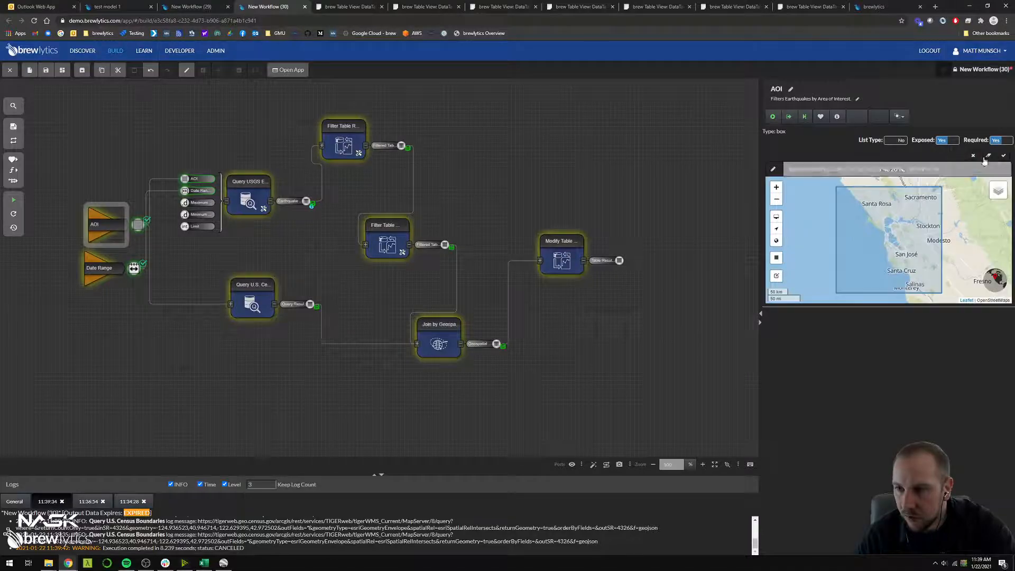
pyautogui.click(1003, 156)
# Run the model and reposition the AOI and Date Range variables closer to the query functions
pyautogui.click(602, 328)
pyautogui.click(15, 201)
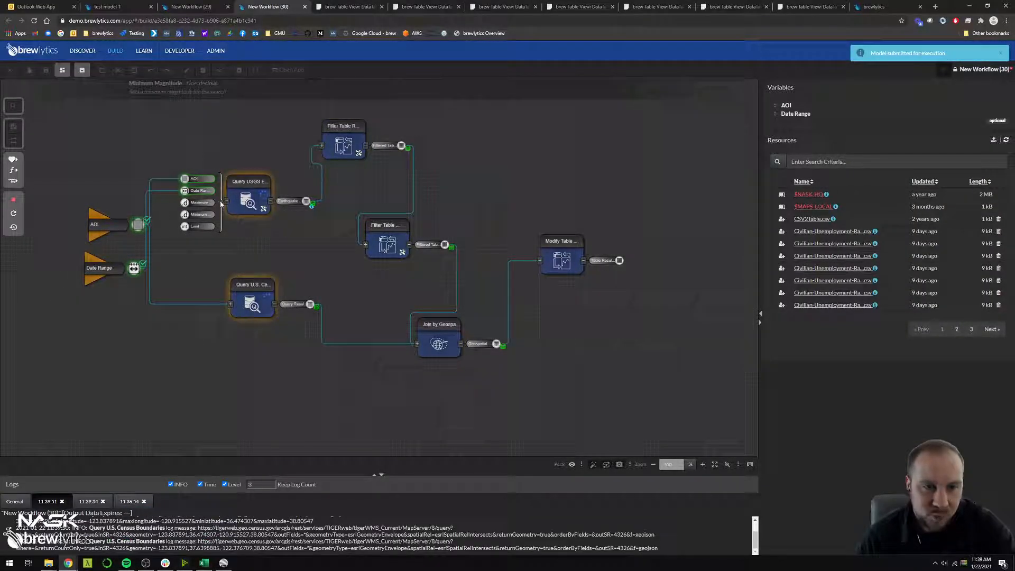
pyautogui.moveTo(101, 233); pyautogui.dragTo(117, 201)
pyautogui.moveTo(102, 284); pyautogui.dragTo(154, 259)
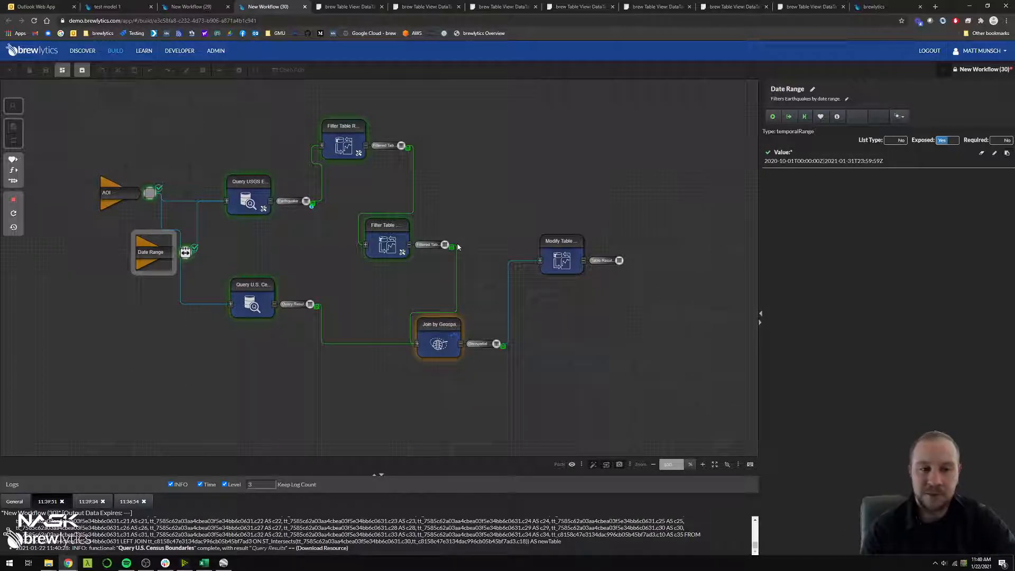
# View the Table Results output of Modify Table Columns as a data table, examine the extracted columns, and return to the workflow
pyautogui.click(565, 258)
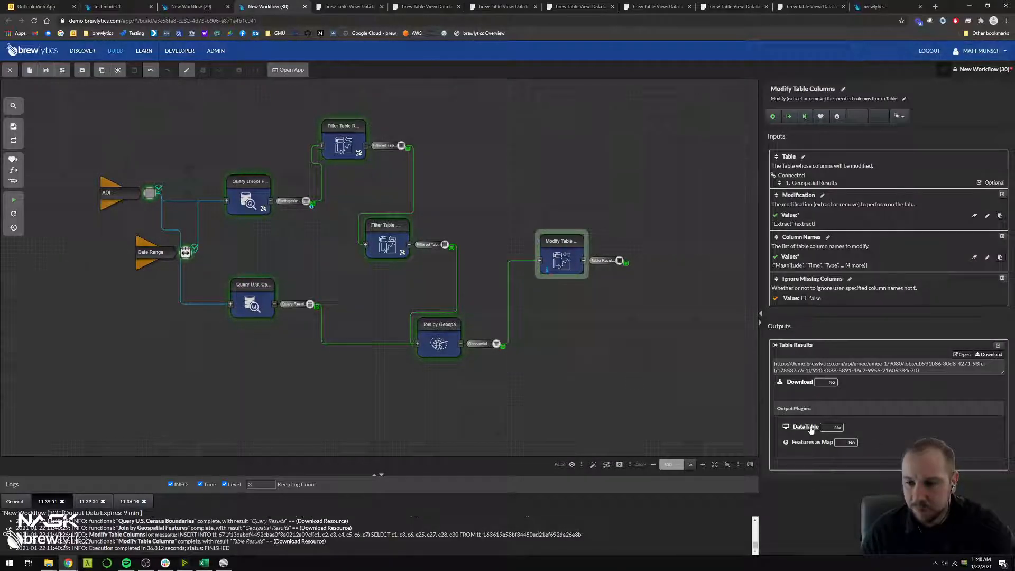
pyautogui.click(811, 427)
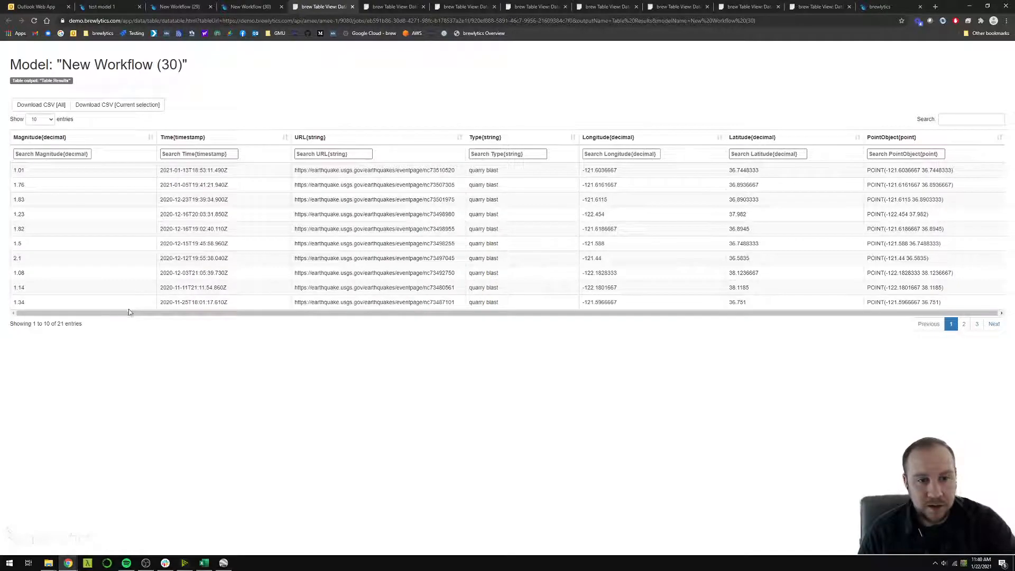
pyautogui.moveTo(132, 314); pyautogui.dragTo(453, 319)
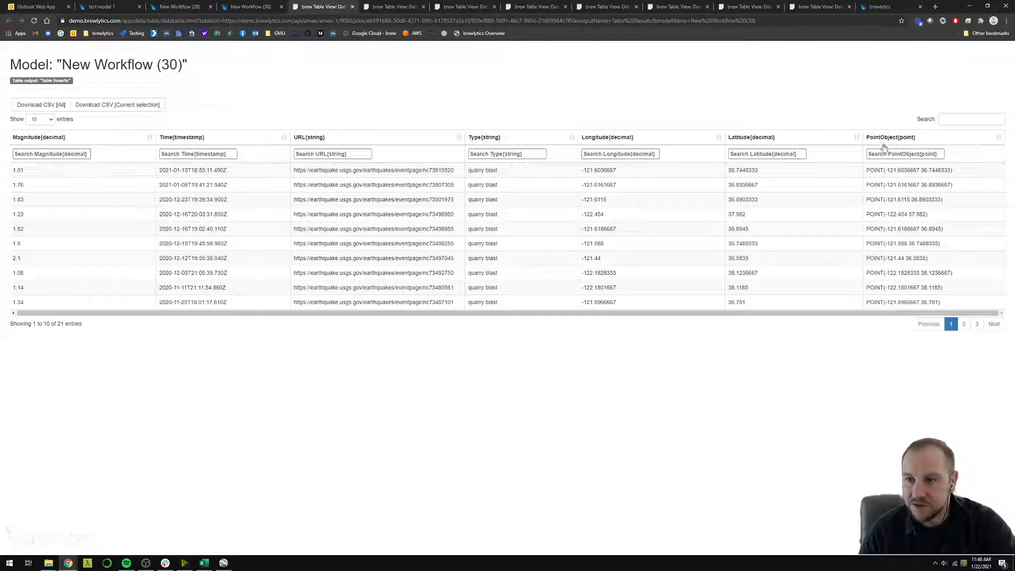
pyautogui.moveTo(66, 175); pyautogui.dragTo(759, 245)
pyautogui.click(759, 247)
pyautogui.click(261, 9)
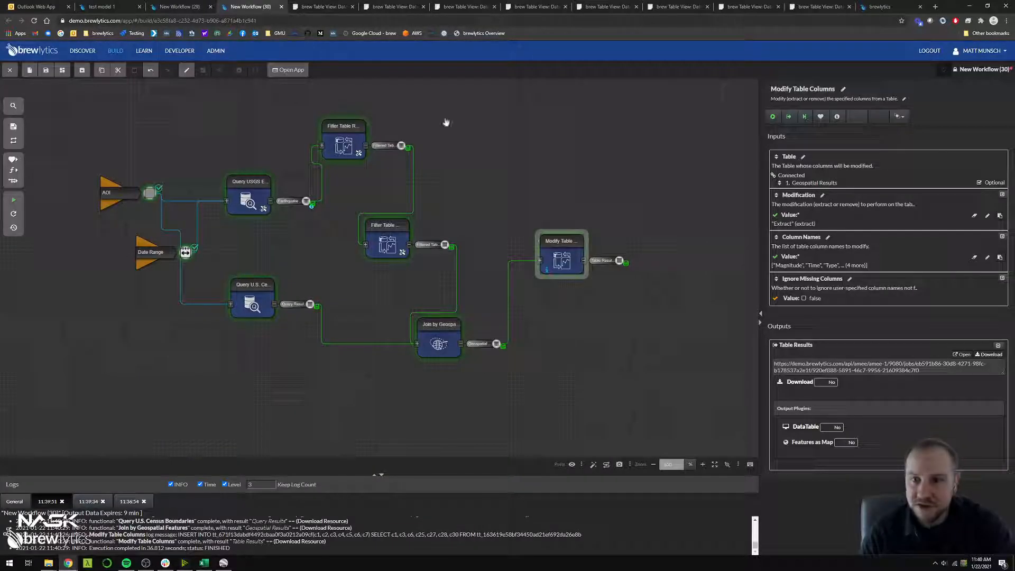
# Add the NAME column to the Column Names of Modify Table Columns and run that function
pyautogui.click(823, 273)
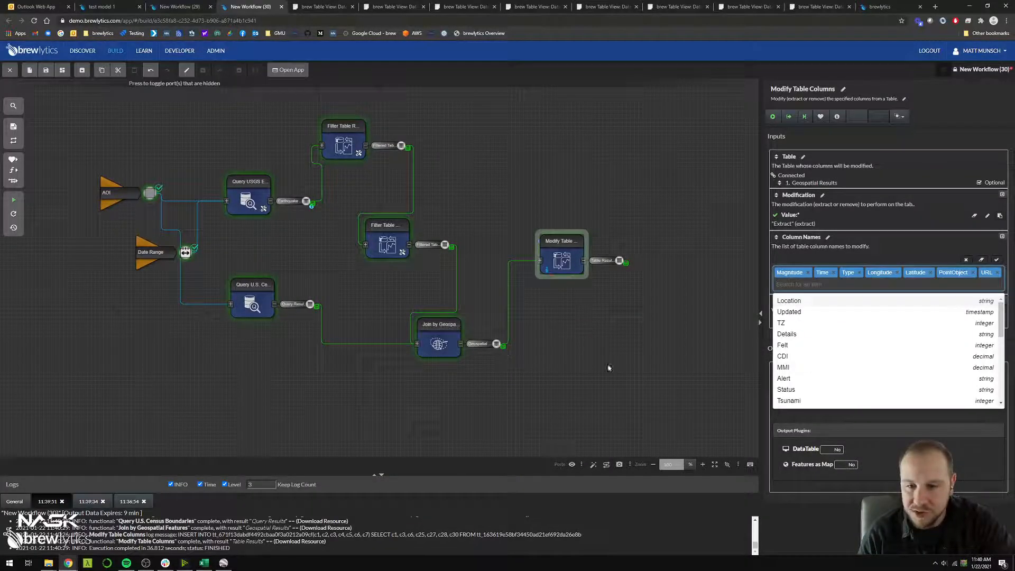
pyautogui.write('name')
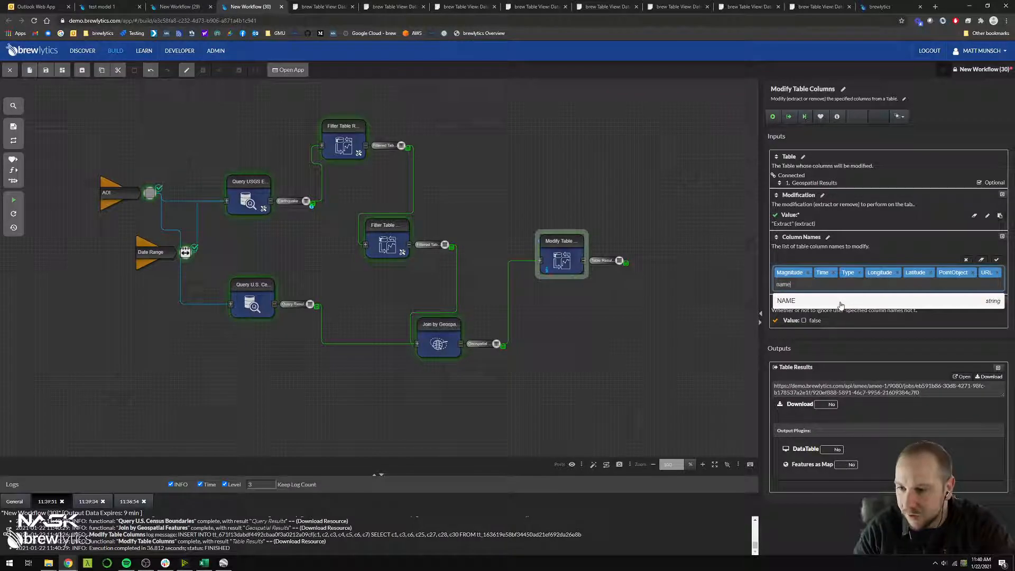
pyautogui.click(841, 302)
pyautogui.click(997, 260)
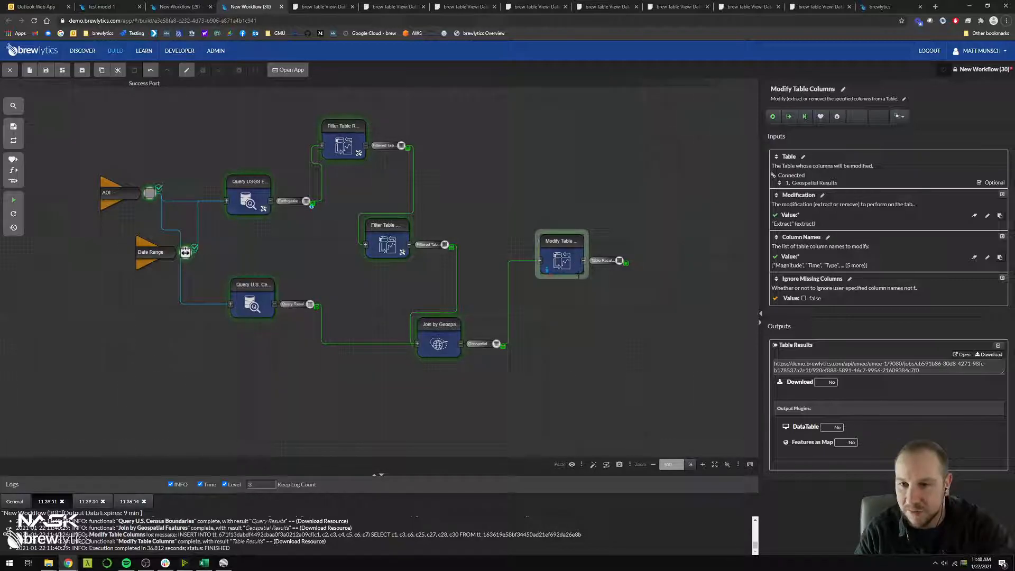
pyautogui.click(772, 117)
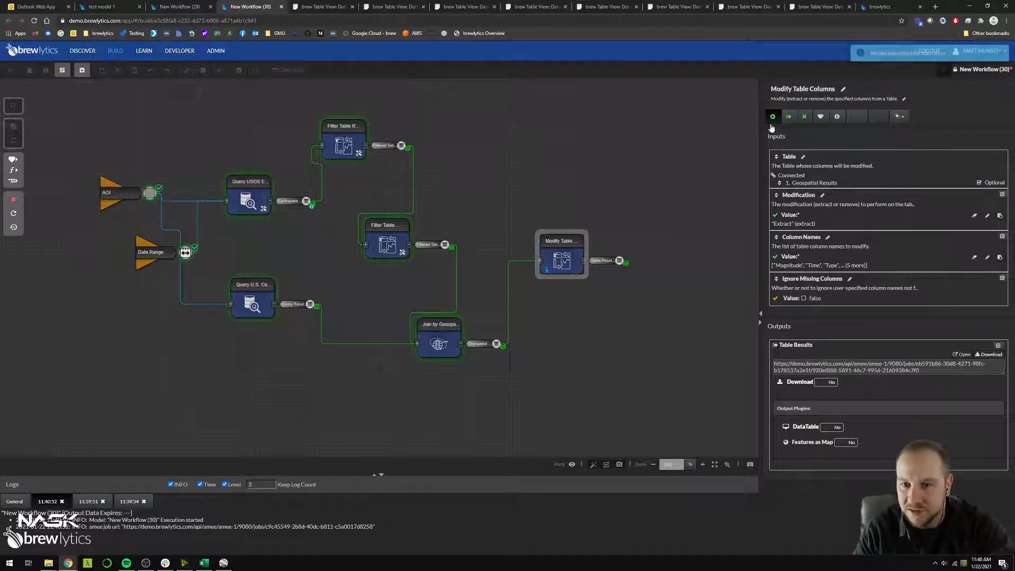
# View the new Table Results as a data table, check the NAME column, and return to the workflow
pyautogui.click(807, 426)
pyautogui.moveTo(913, 169); pyautogui.dragTo(922, 265)
pyautogui.click(922, 266)
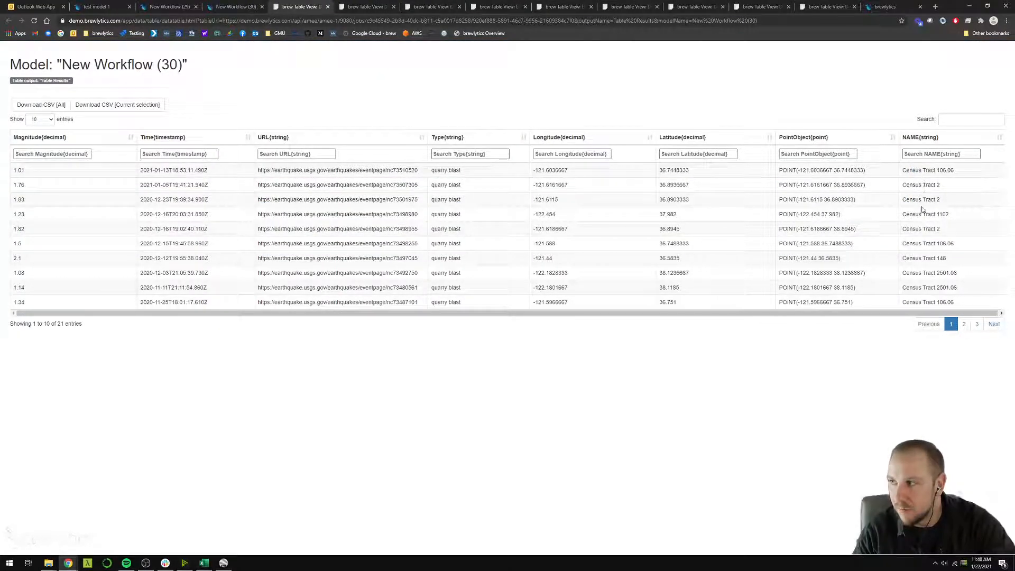
pyautogui.click(225, 12)
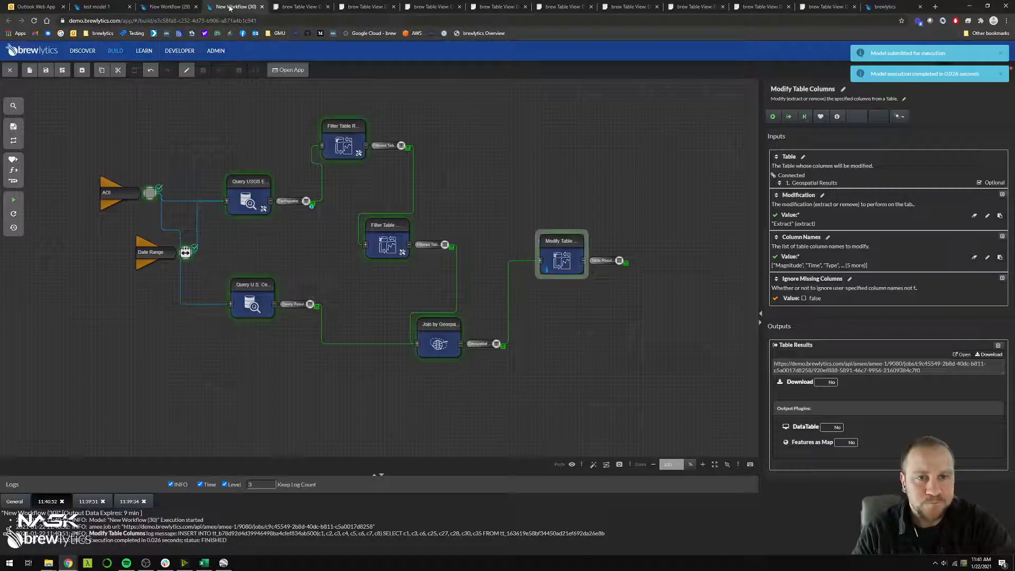
# Save the model under the name "quarry blast workflow!"
pyautogui.click(557, 318)
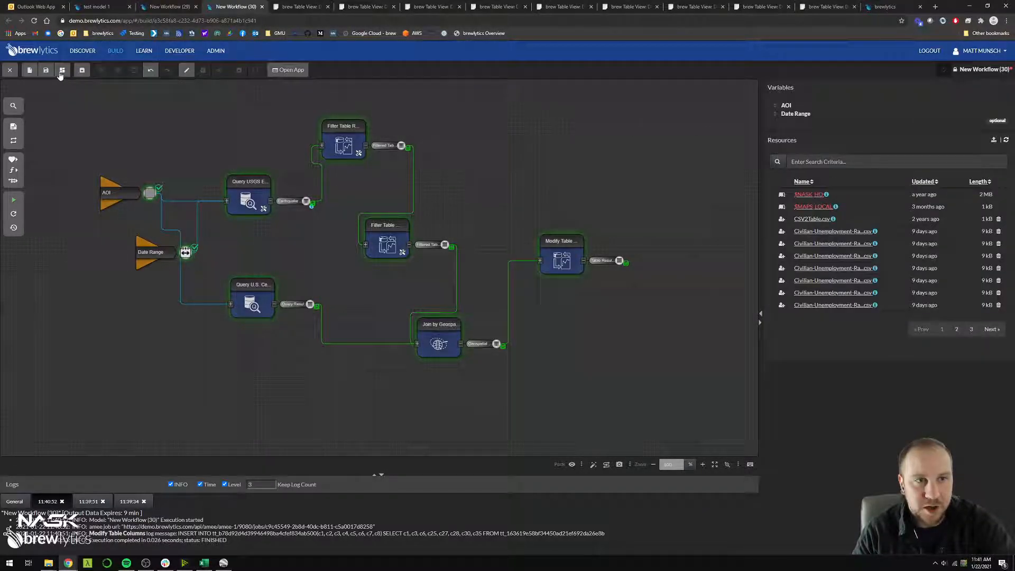
pyautogui.click(46, 70)
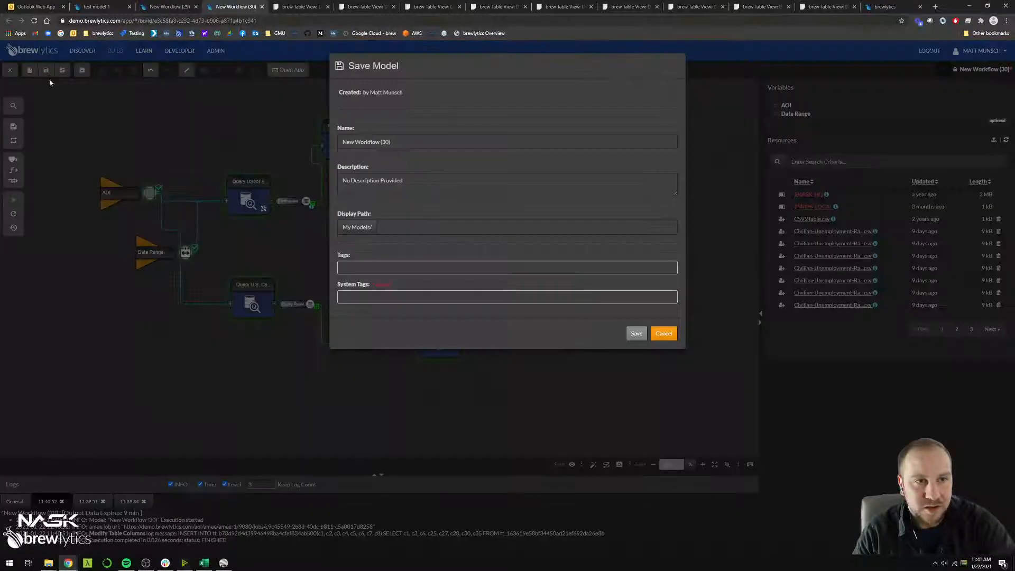
pyautogui.tripleClick(412, 143)
pyautogui.write('quarry blast workflow!')
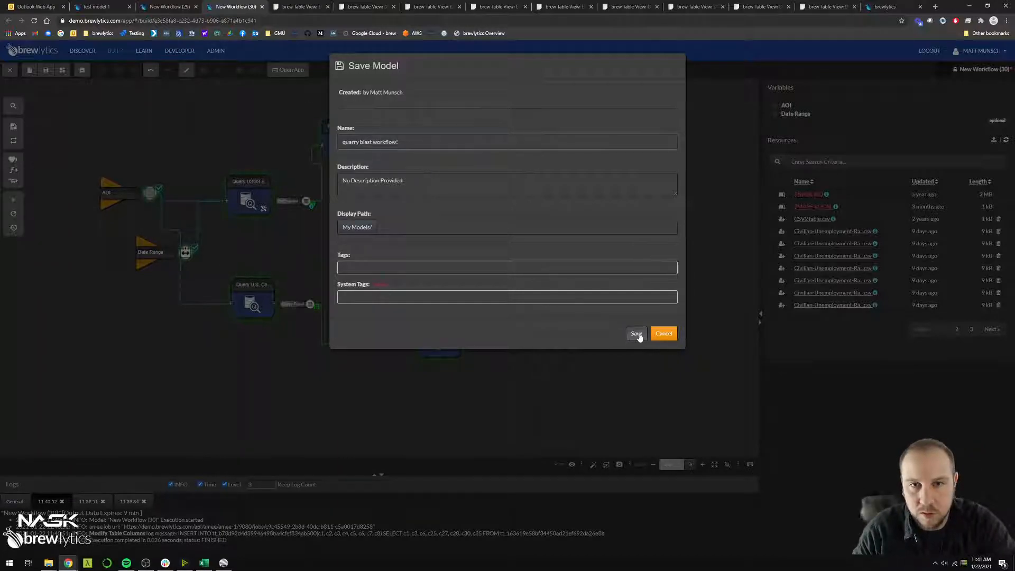
pyautogui.click(636, 334)
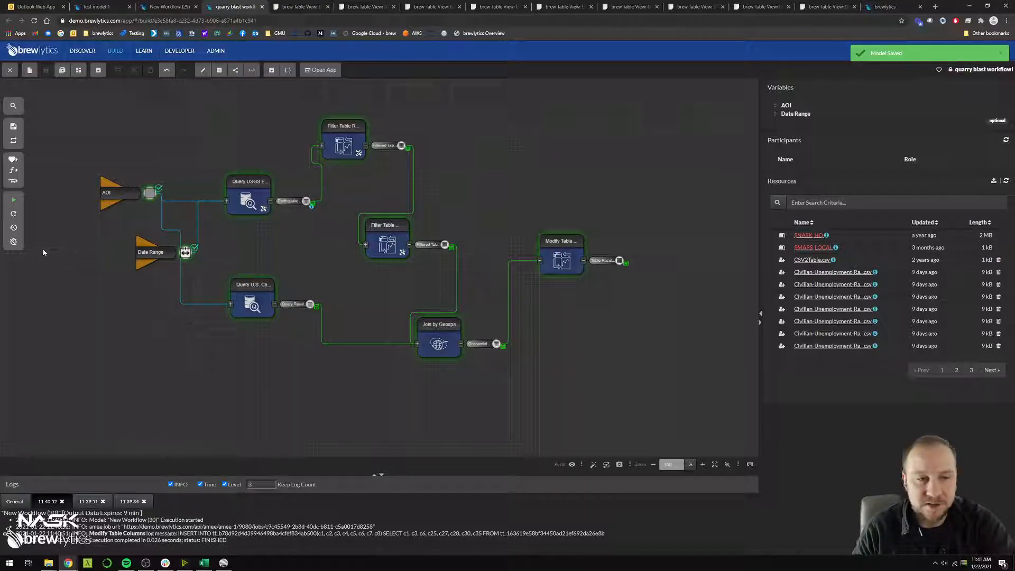
# Create and save an automation task named "workflow task" that runs the model every day at 00:00
pyautogui.click(14, 242)
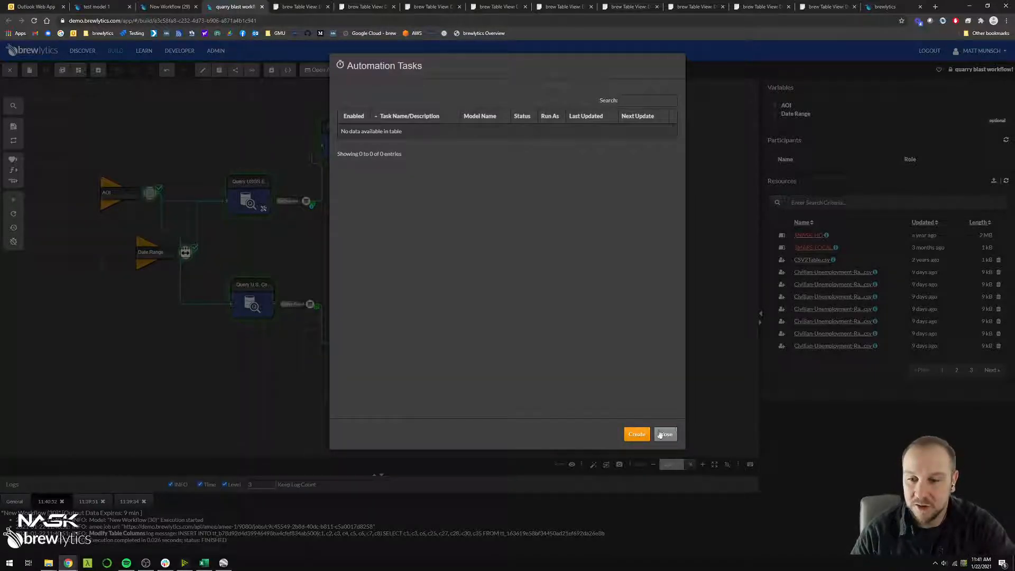
pyautogui.click(637, 435)
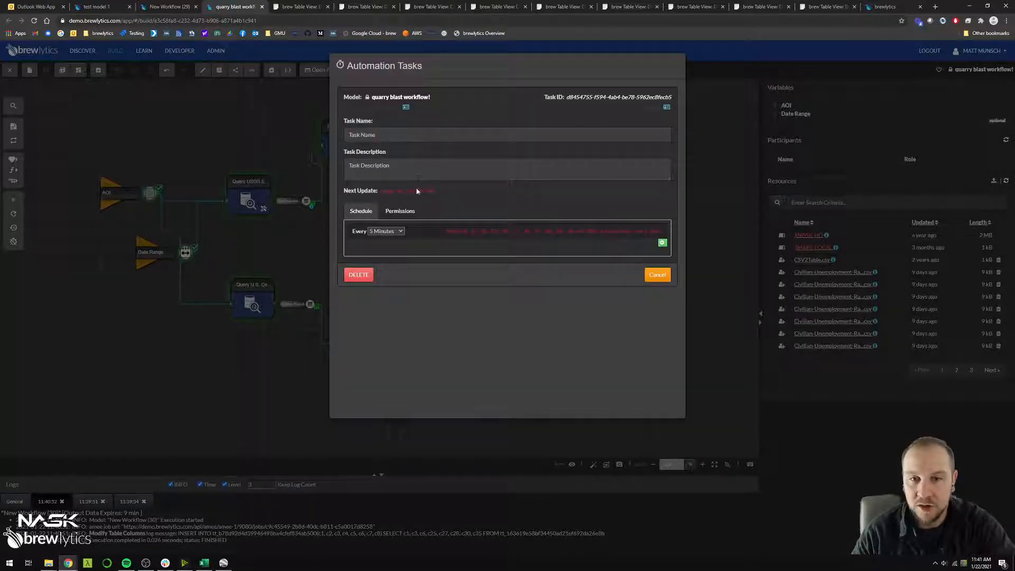
pyautogui.click(395, 232)
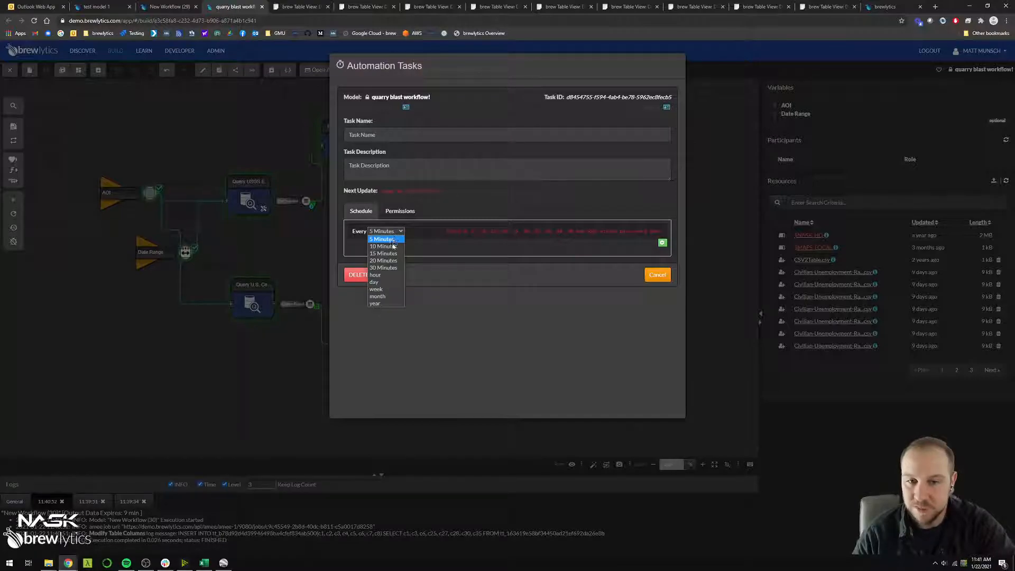
pyautogui.click(387, 283)
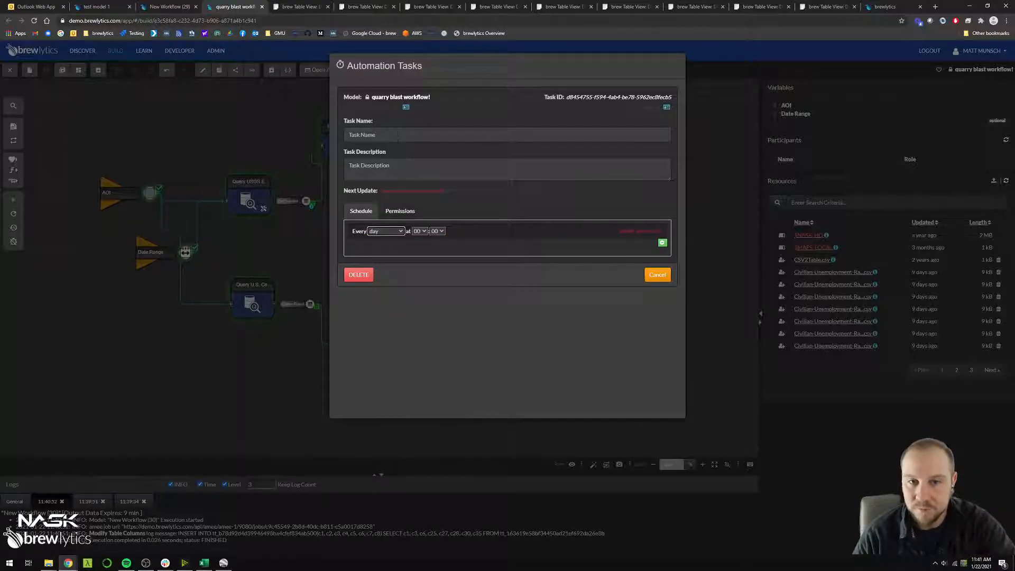
pyautogui.click(398, 134)
pyautogui.write('workflow task')
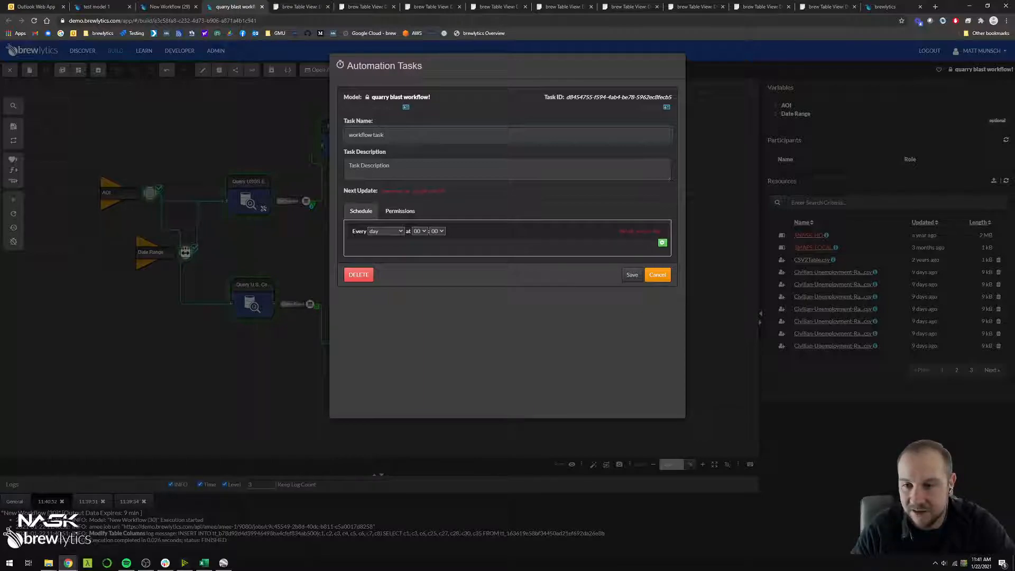
pyautogui.click(632, 275)
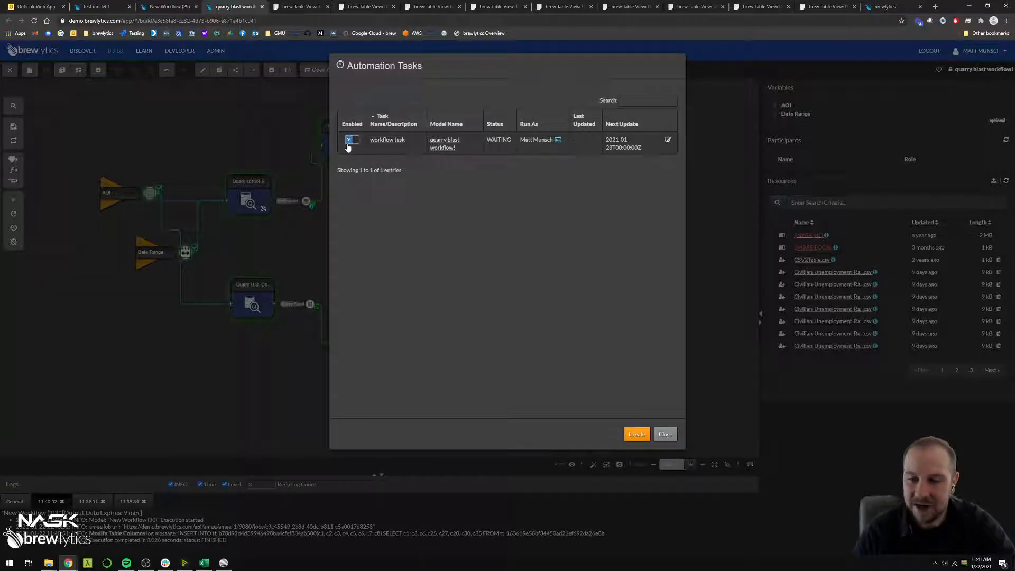
pyautogui.click(665, 434)
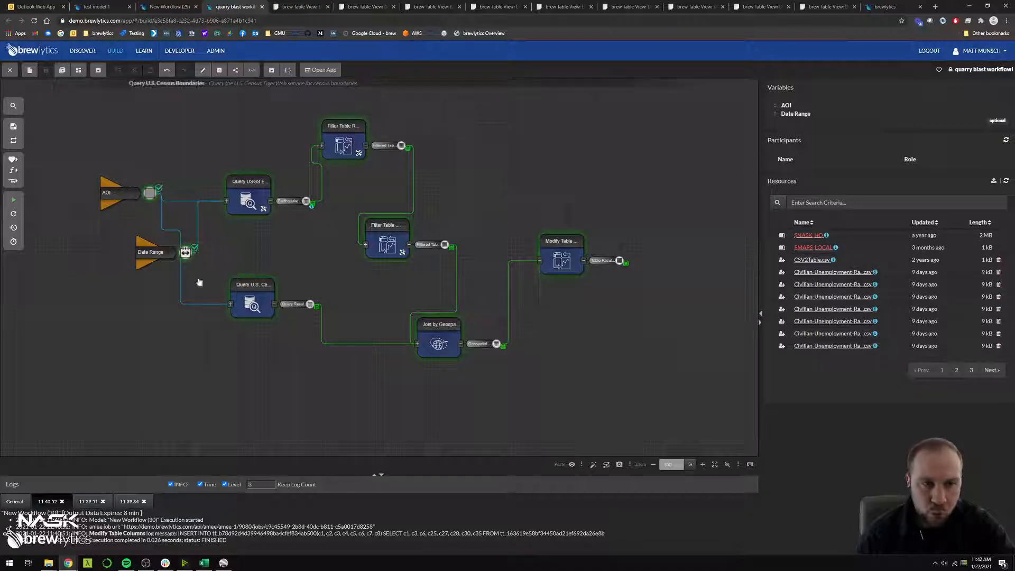
# Add a Send Email function to the canvas below and beyond Modify Table Columns
pyautogui.write('send email')
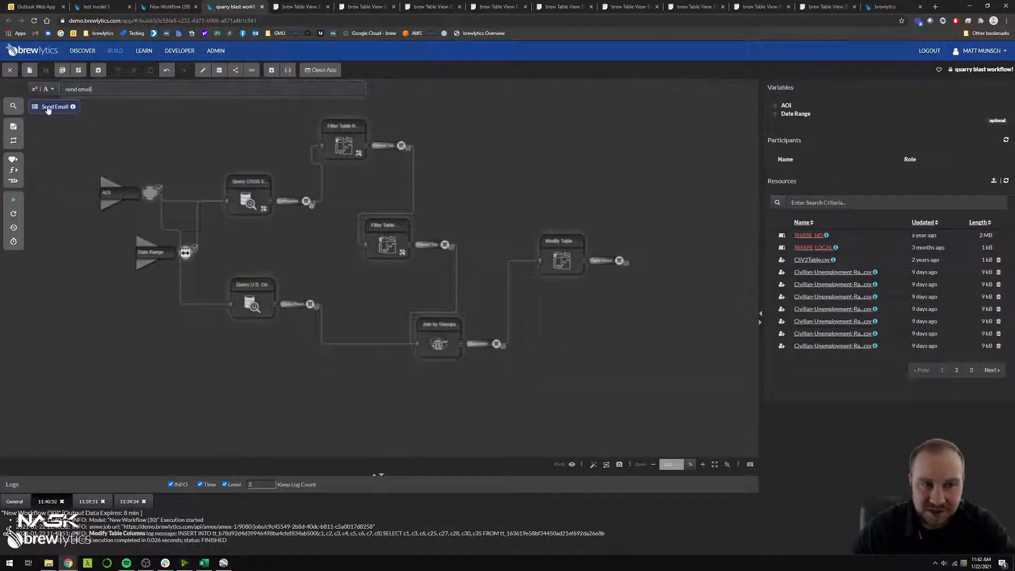
pyautogui.moveTo(53, 106); pyautogui.dragTo(636, 371)
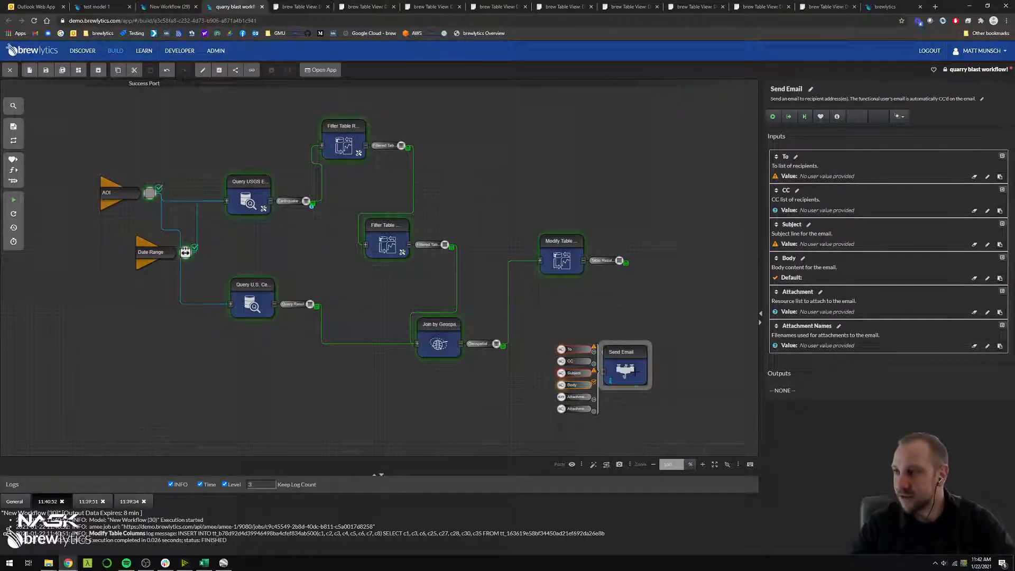
pyautogui.moveTo(636, 356); pyautogui.dragTo(668, 361)
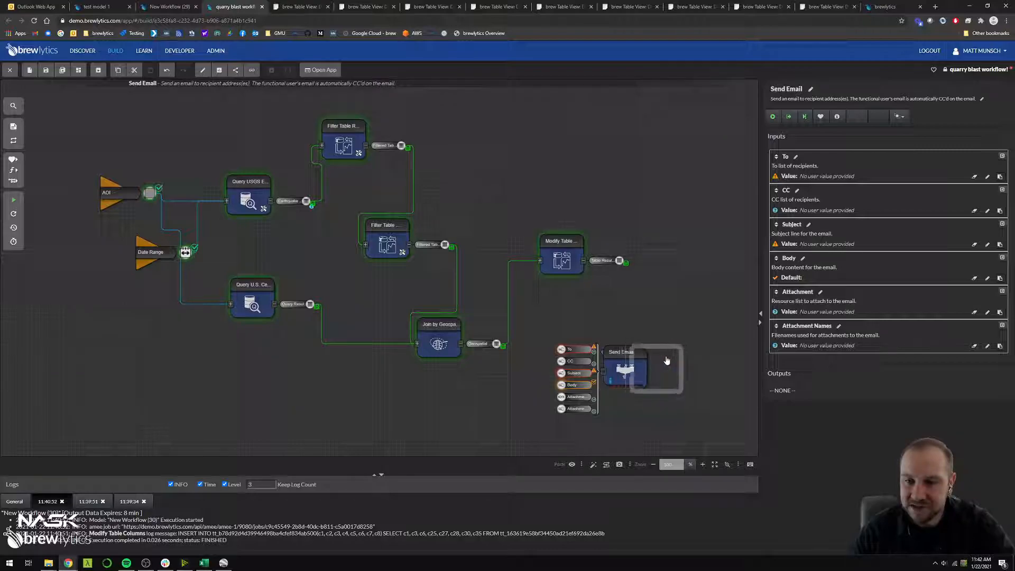
# Find the Features to Shapefile function and place it between Modify Table Columns and Send Email
pyautogui.click(595, 300)
pyautogui.hotkey('ctrl', 'f')
pyautogui.write('kml')
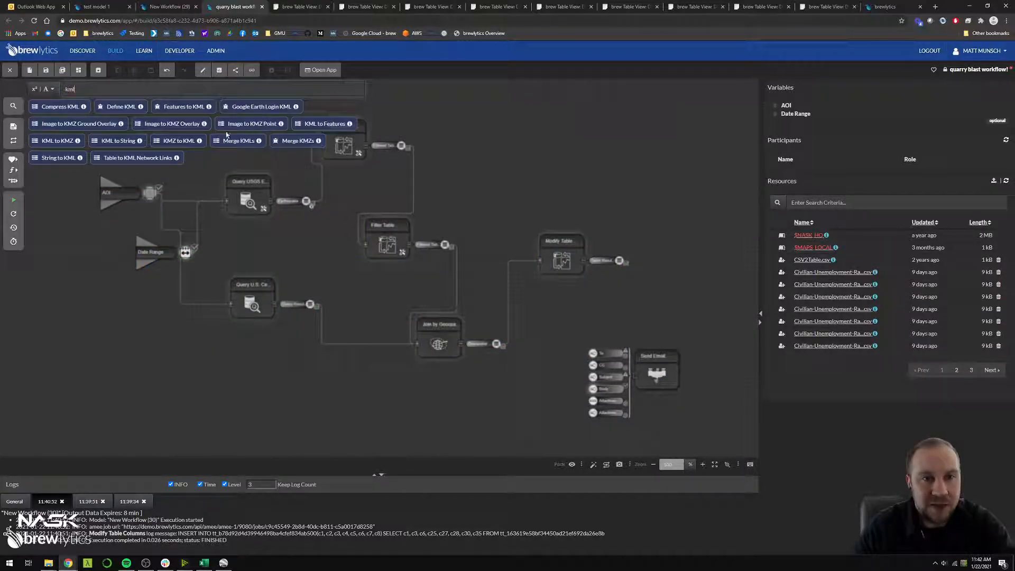
pyautogui.hotkey('ctrl', 'a')
pyautogui.write('shapefile')
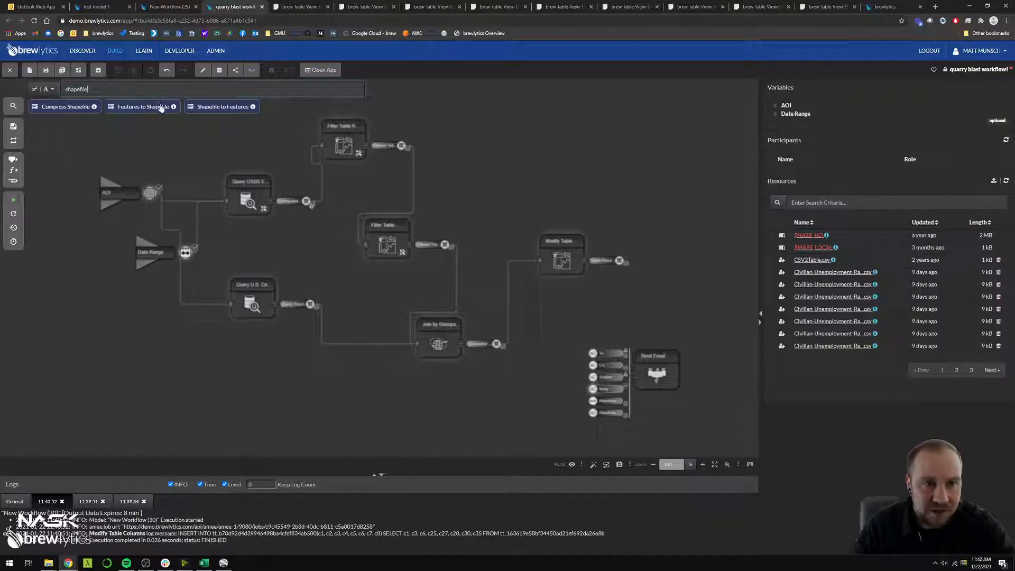
pyautogui.click(150, 108)
pyautogui.click(637, 296)
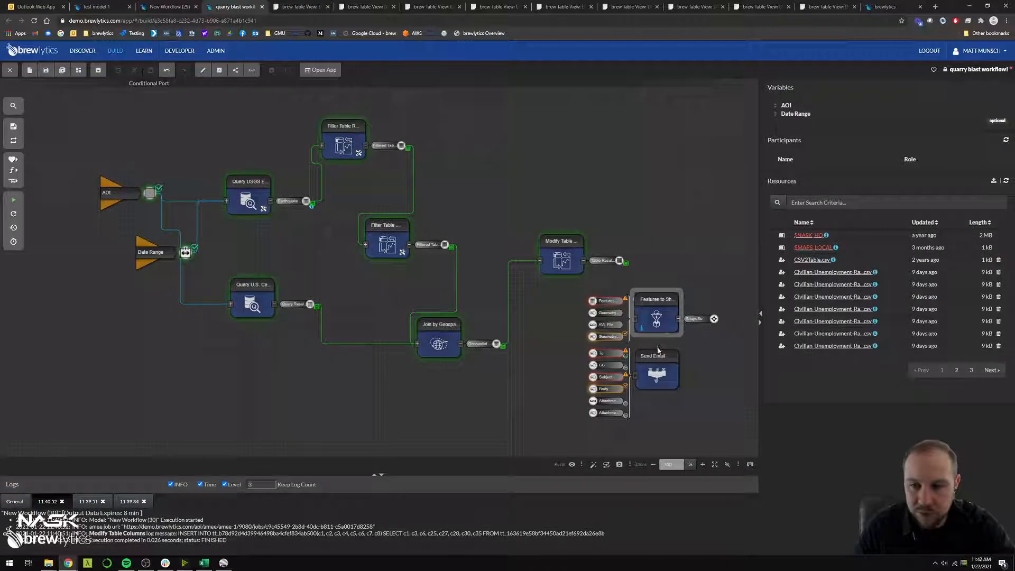
# Move Send Email lower, then connect Table Results to the shapefile function's Features Table and its Shapefile output to the email's Attachment
pyautogui.moveTo(650, 381); pyautogui.dragTo(647, 400)
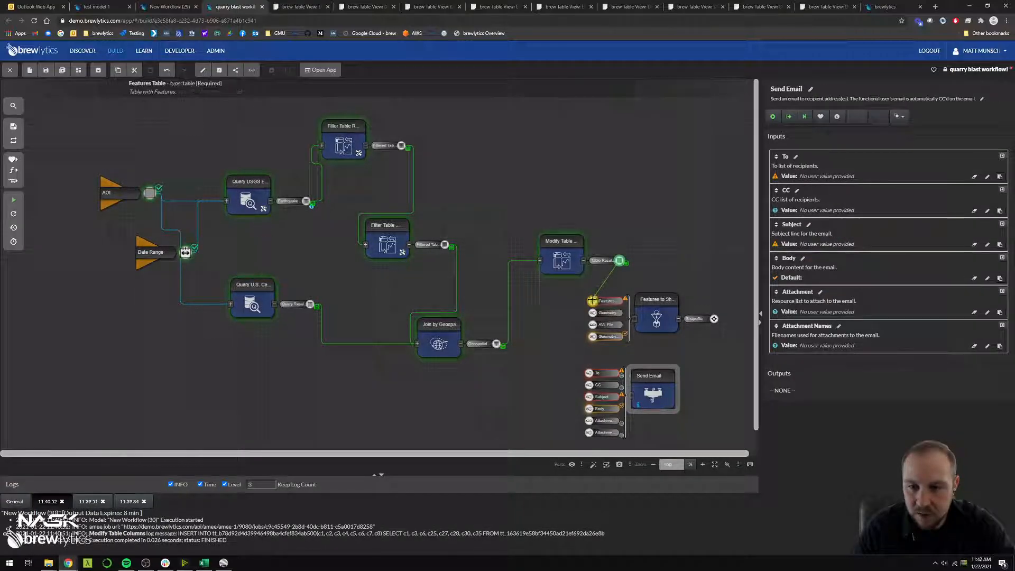
pyautogui.moveTo(714, 319); pyautogui.dragTo(597, 420)
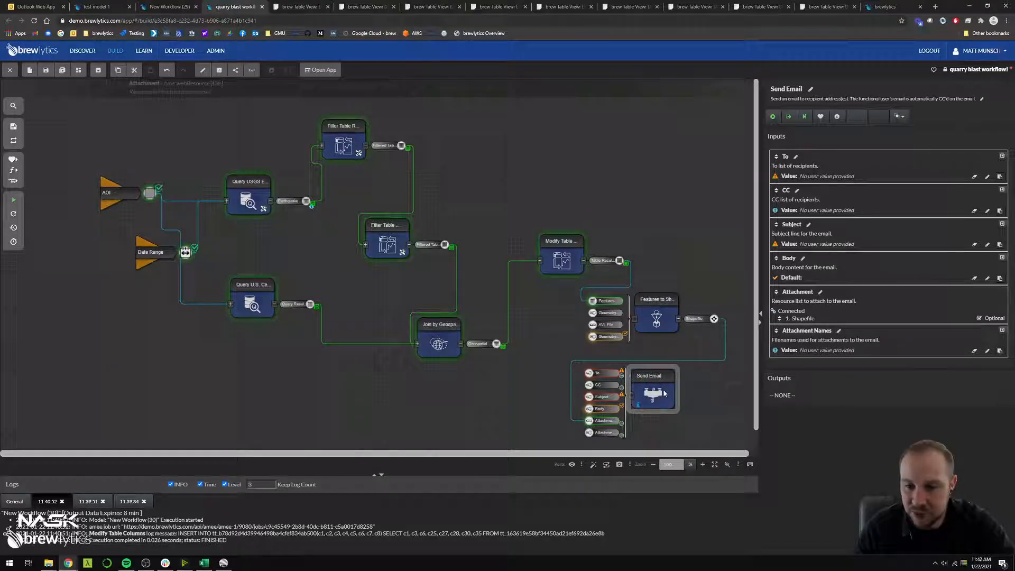
# Enter the recipient's e-mail address in the To list of Send Email
pyautogui.click(825, 177)
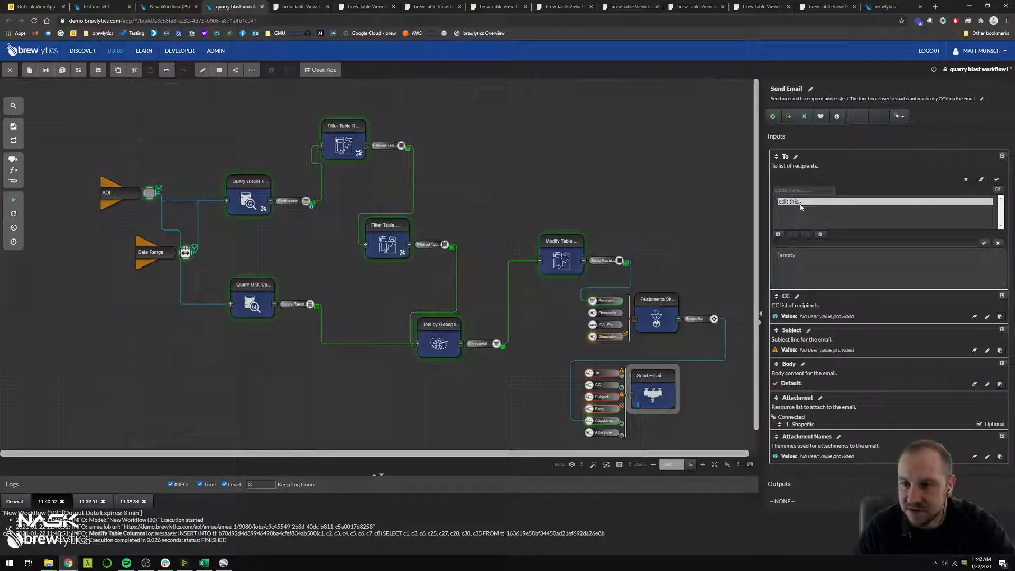
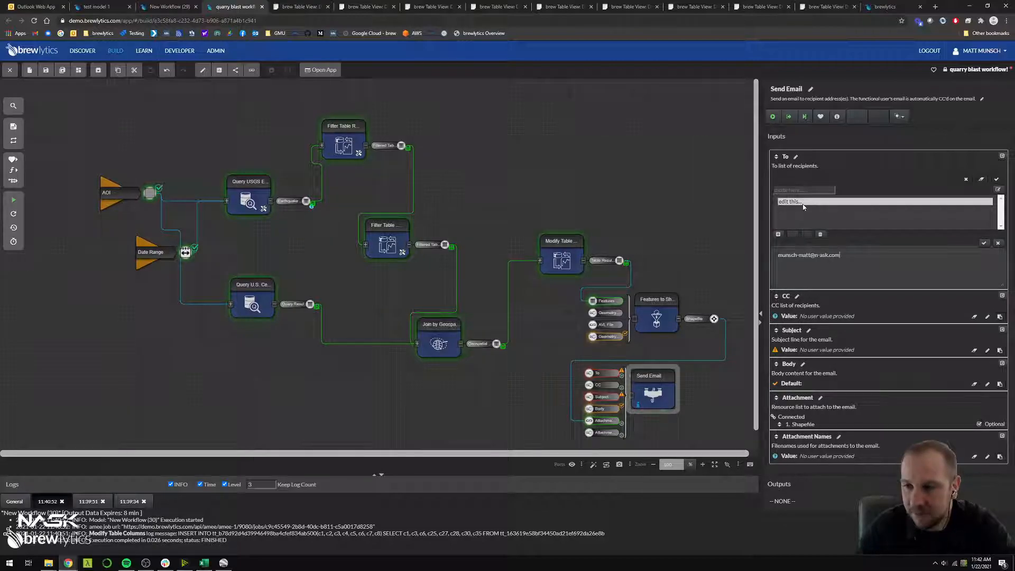
pyautogui.click(984, 244)
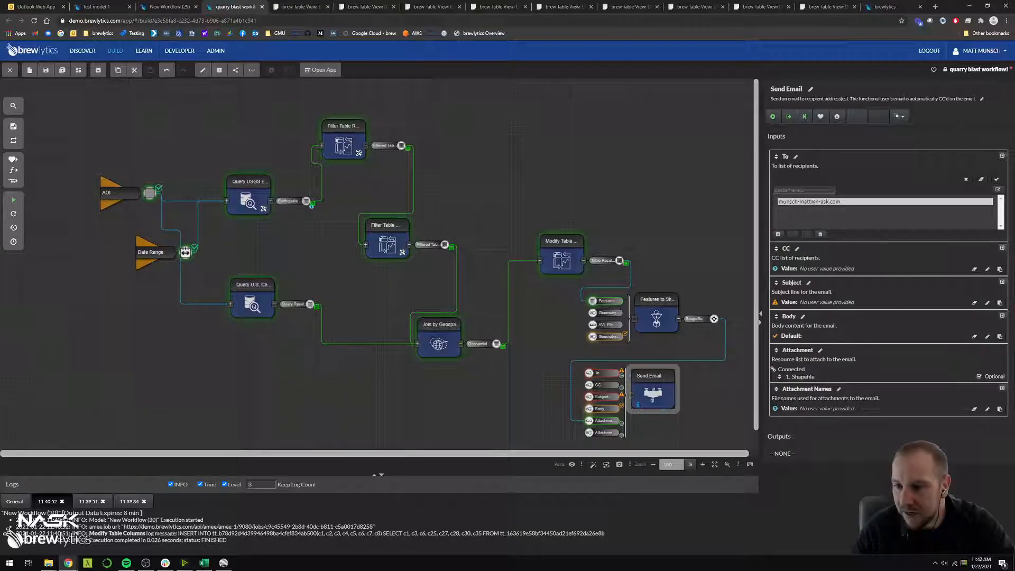
# Set the Send Email subject to "Daily Quarry Blast!" and apply both the subject and the recipient list
pyautogui.click(827, 305)
pyautogui.write('Daily')
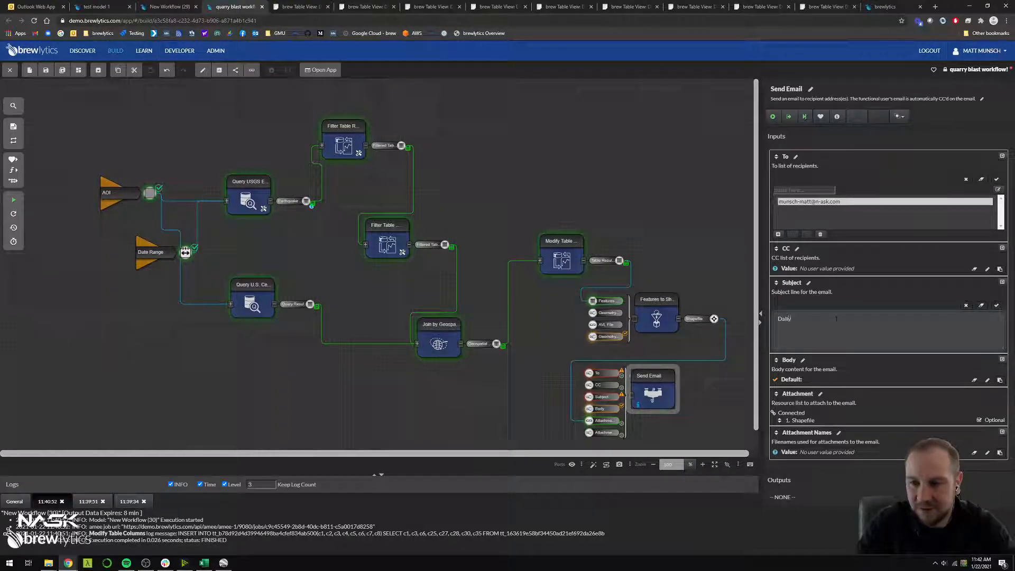
pyautogui.write(' Quarry Blast')
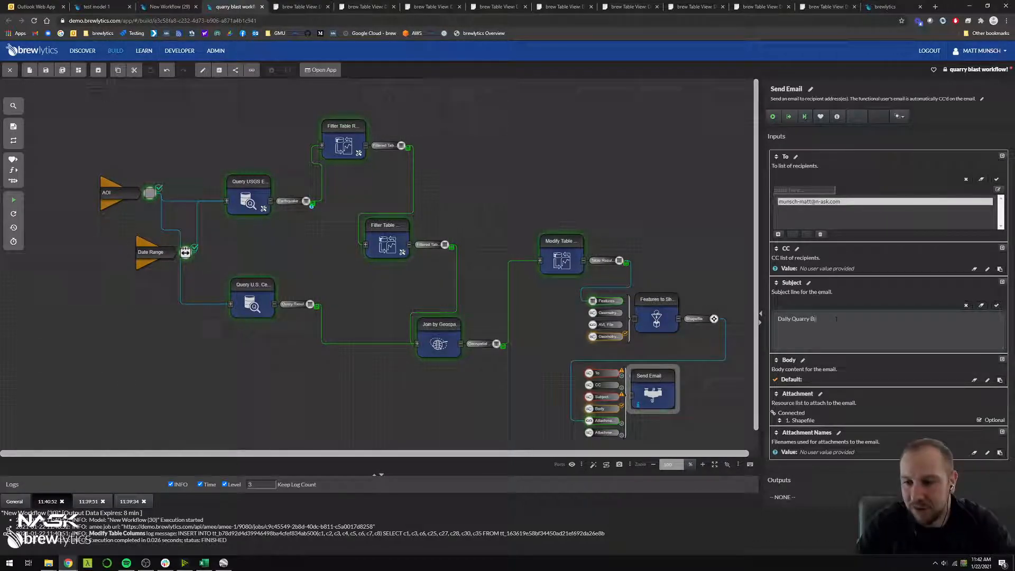
pyautogui.write('!')
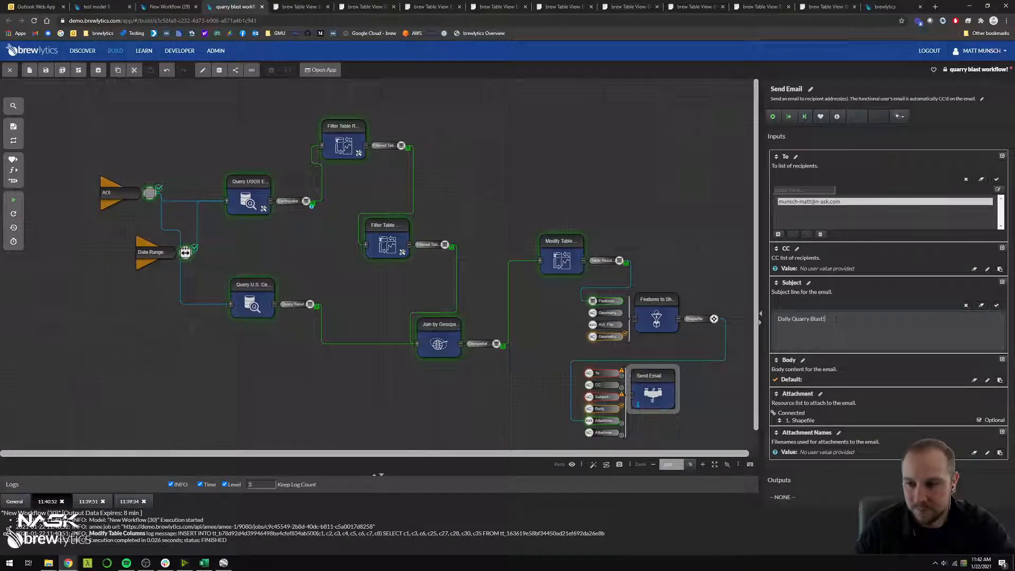
pyautogui.click(996, 306)
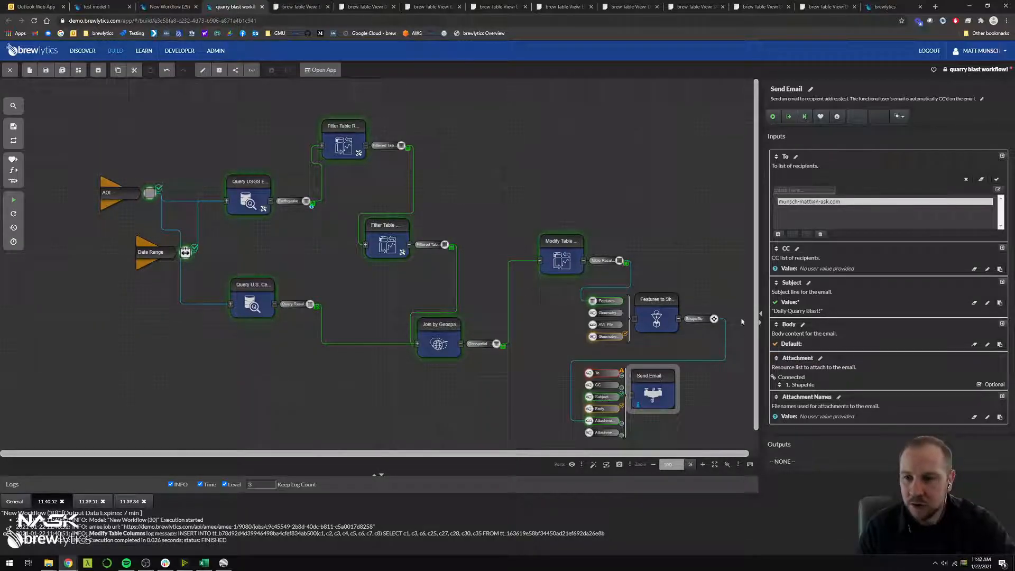
pyautogui.click(996, 180)
pyautogui.click(698, 226)
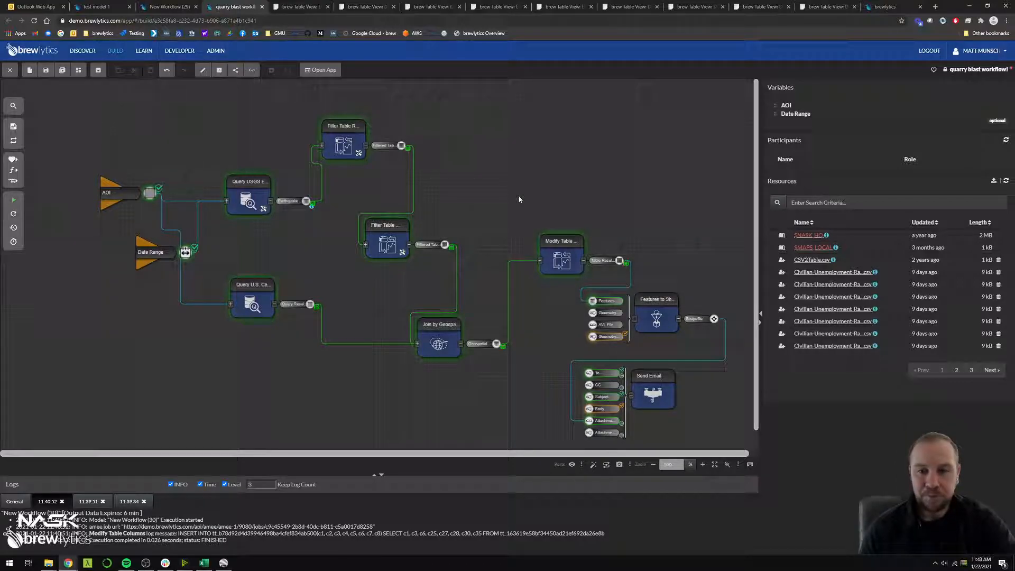
# Add a Python Script function above Modify Table Columns, then view its Python code editor and close it without entering code
pyautogui.write('python')
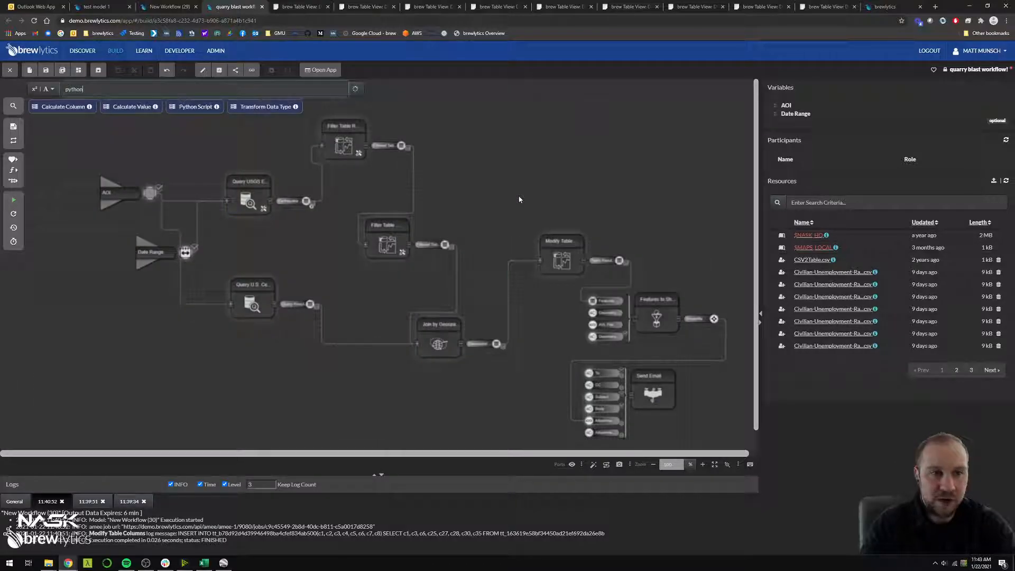
pyautogui.click(202, 108)
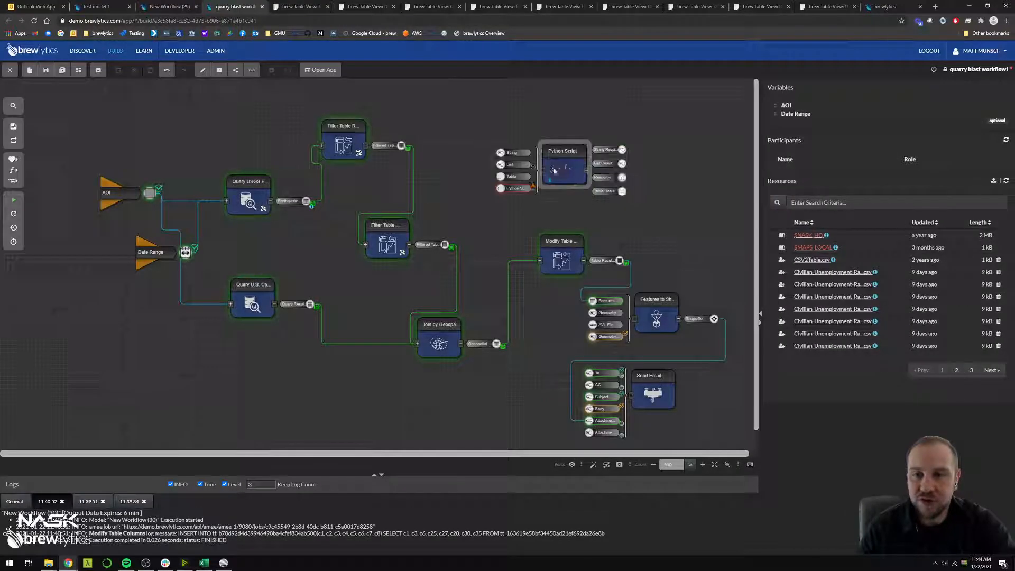
pyautogui.click(830, 278)
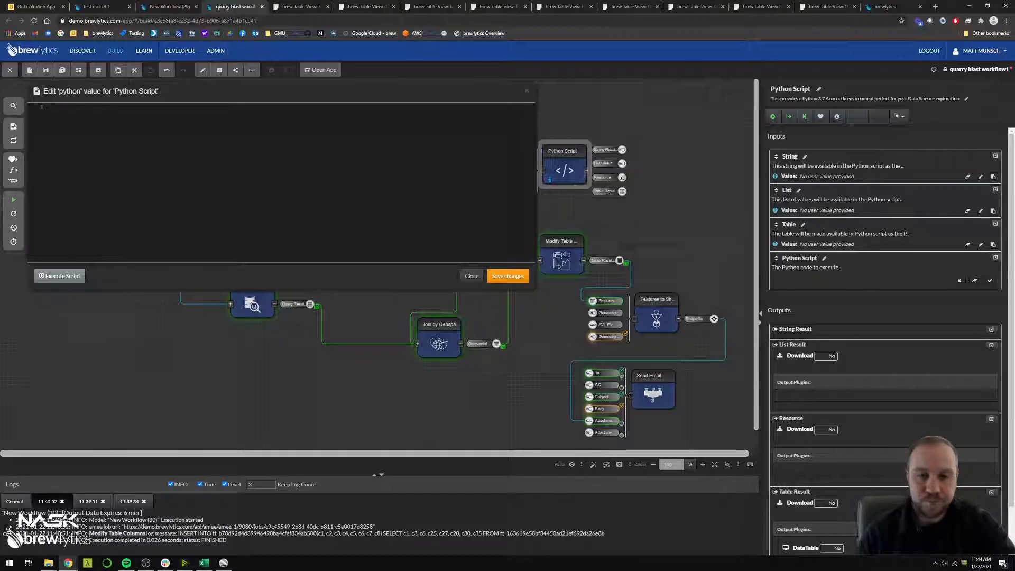
pyautogui.click(470, 275)
pyautogui.click(473, 239)
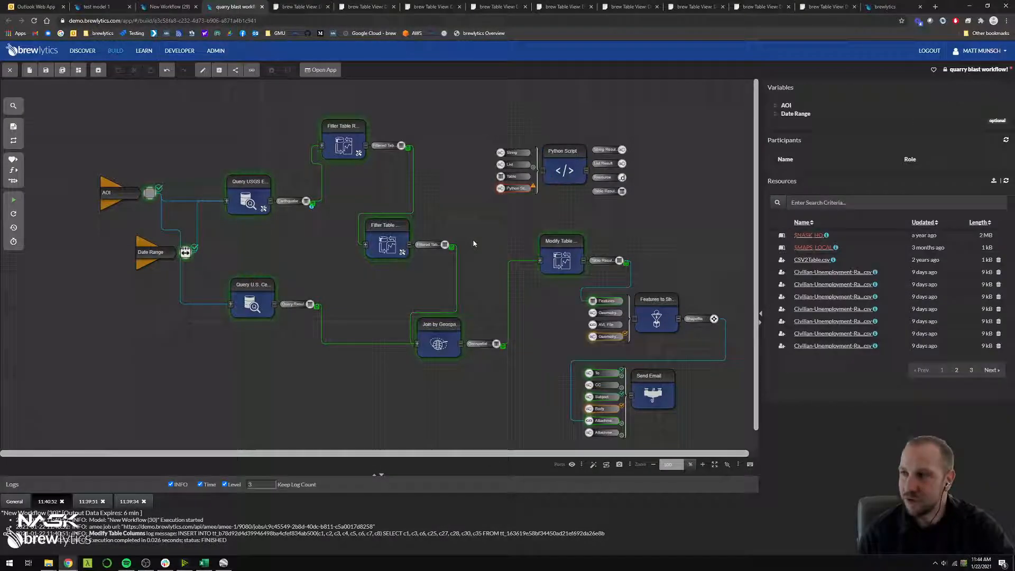